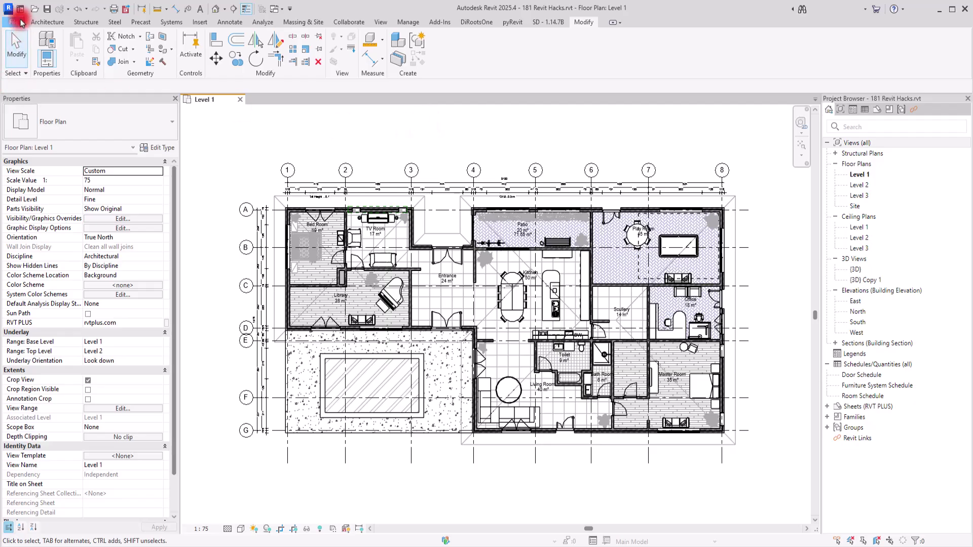
Step: Browse the English annotation templates available for a new family, and close the template selection without choosing one
left_click(22, 23)
mouse_move(69, 63)
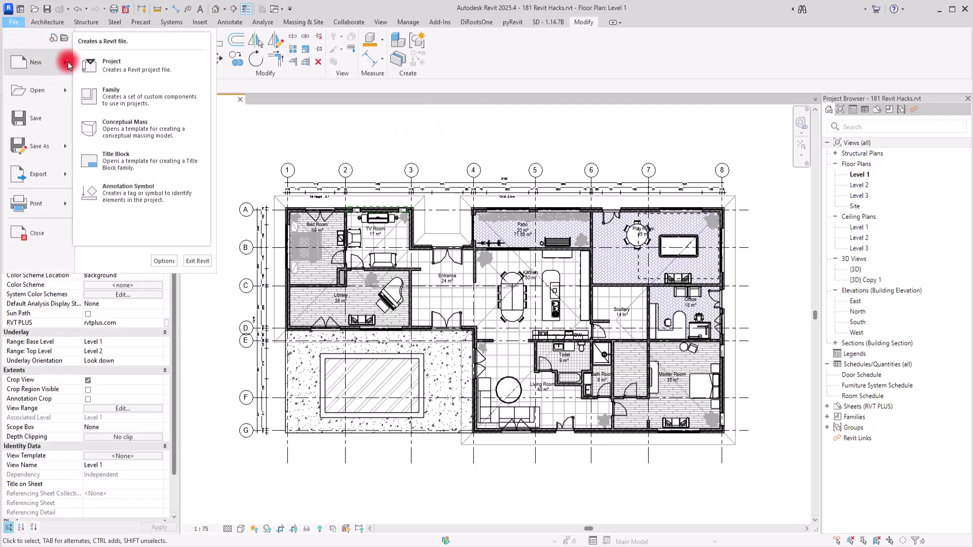
left_click(119, 100)
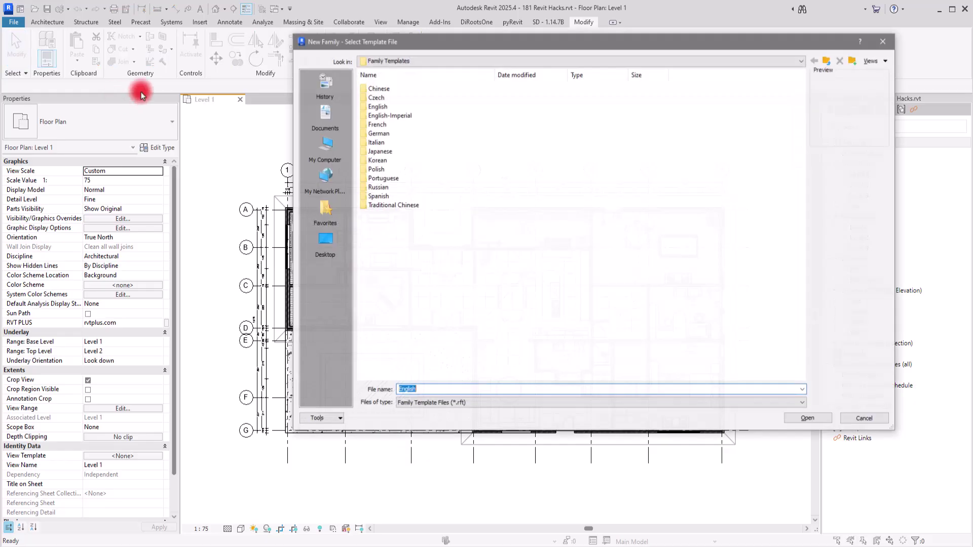
double_click(385, 106)
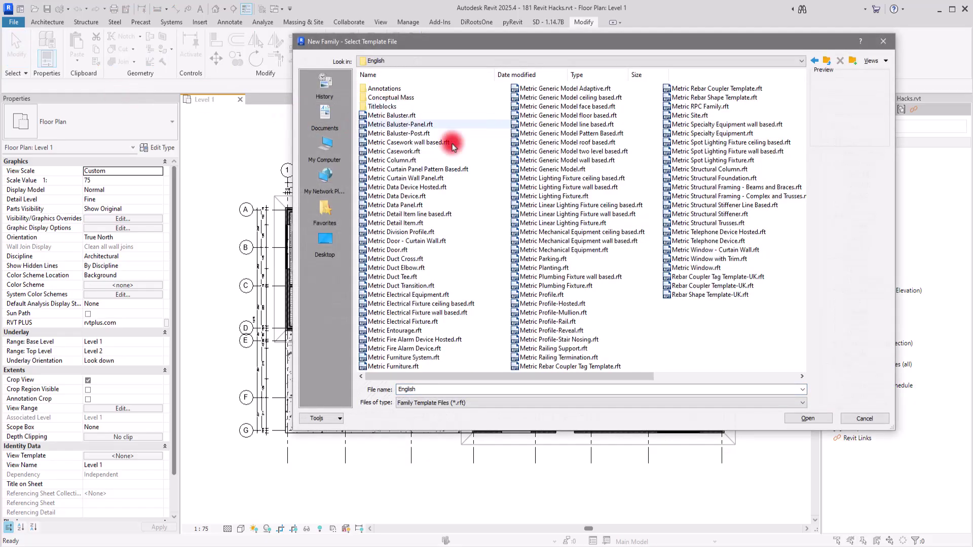
double_click(404, 89)
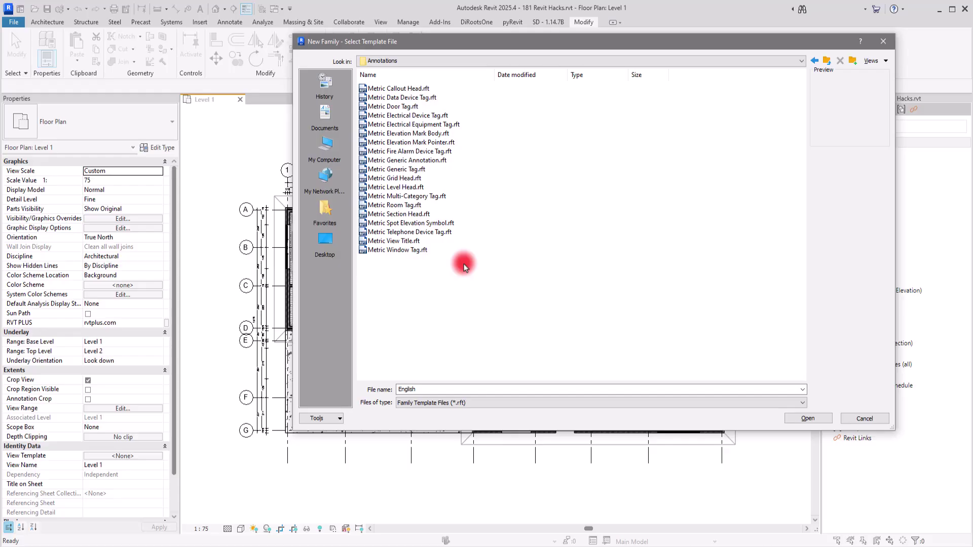
left_click(865, 418)
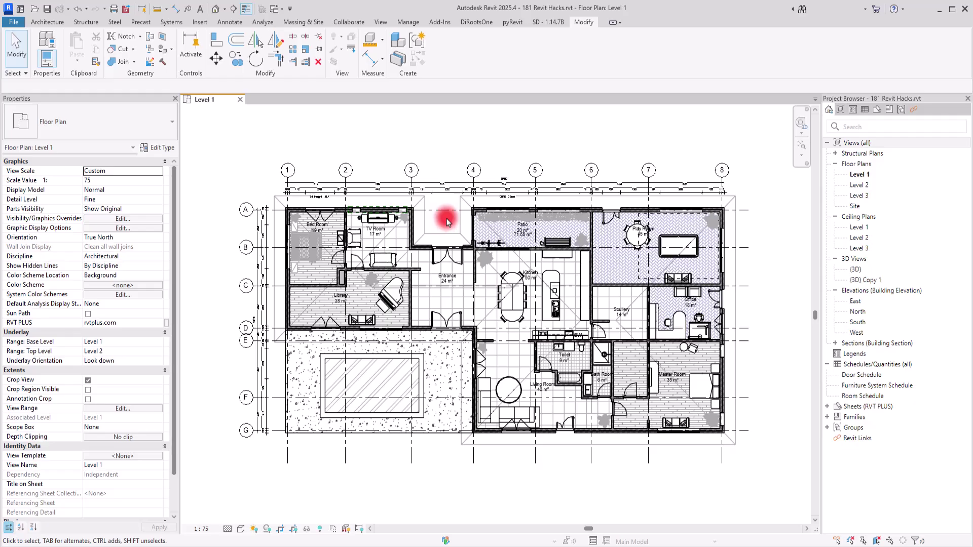
key("Escape")
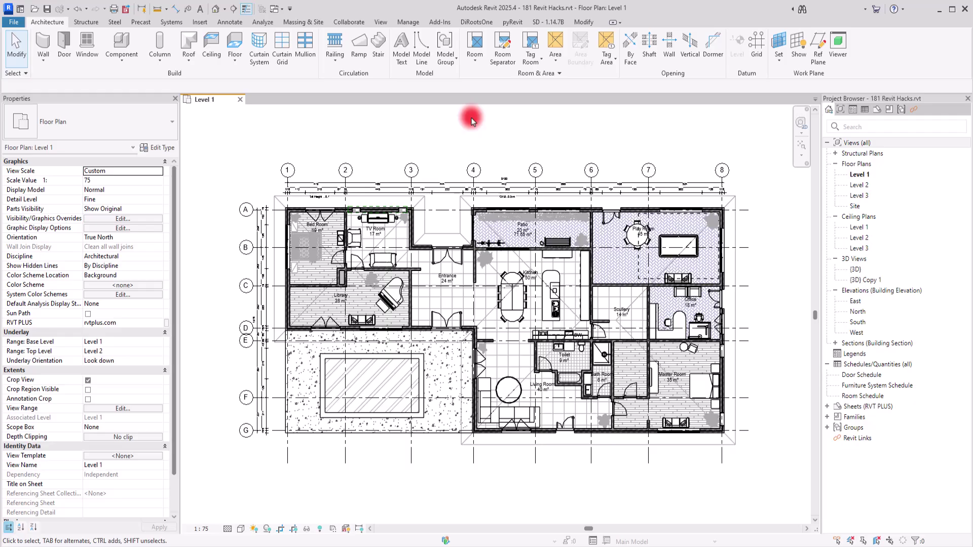
Step: Place a view reference targeting Floor Plan: Level 2 in the Entrance, below its room tag
left_click(381, 20)
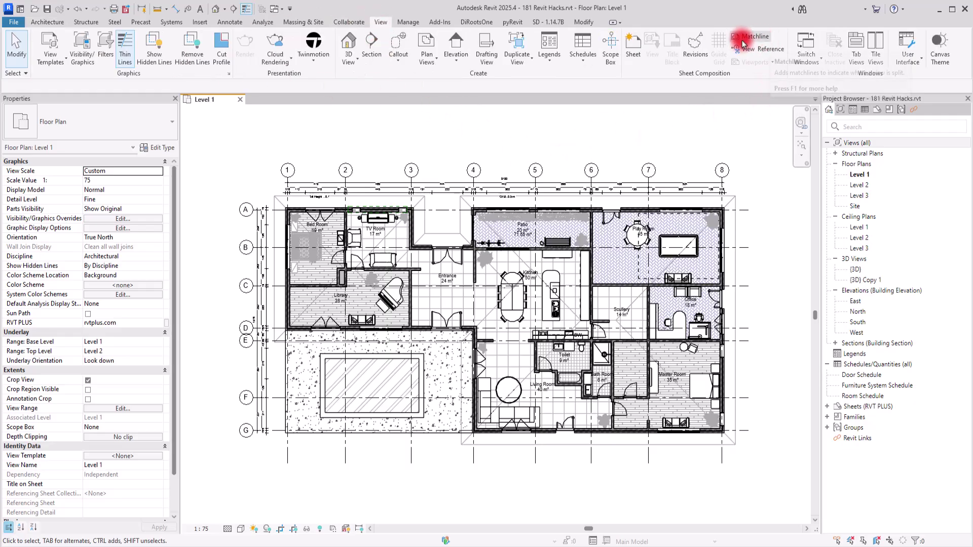
left_click(767, 54)
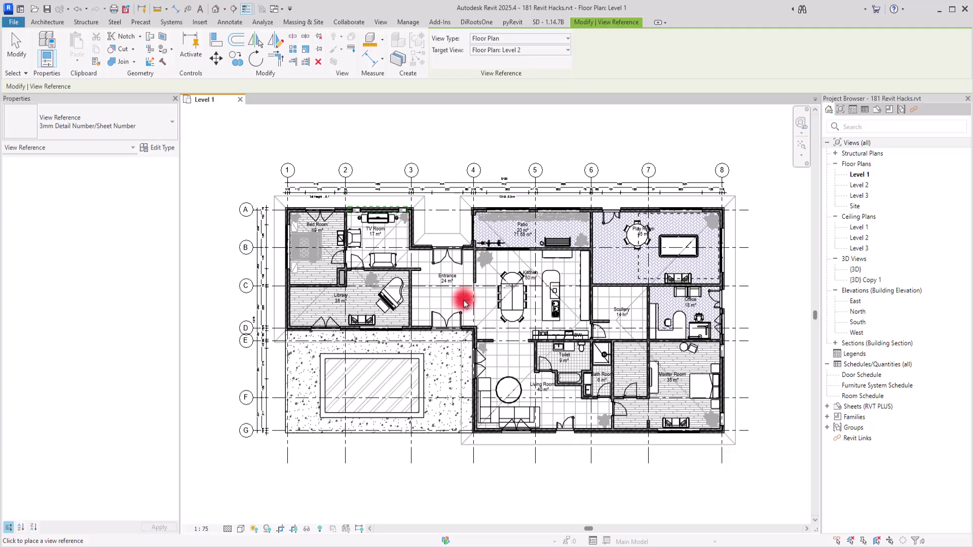
scroll(465, 301, "up", 5)
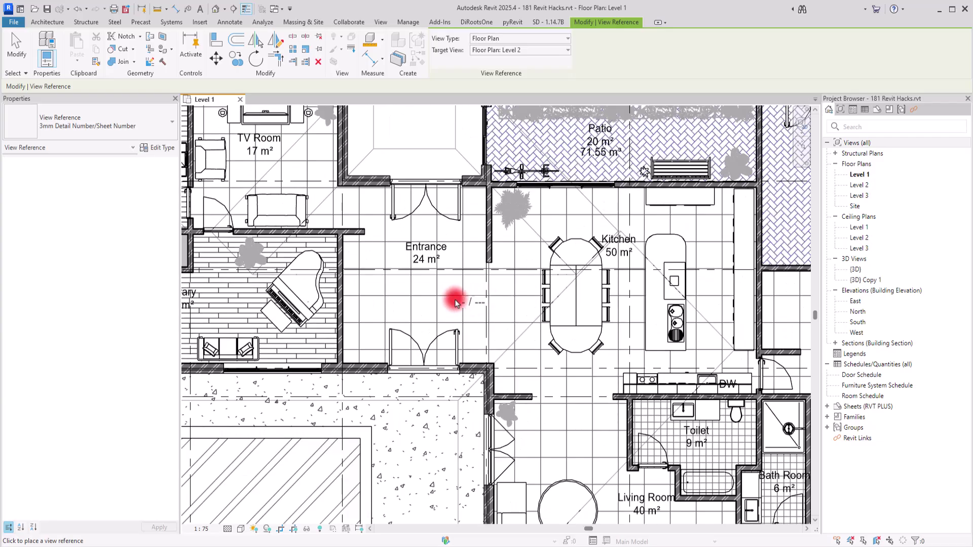
left_click(431, 304)
key("Escape")
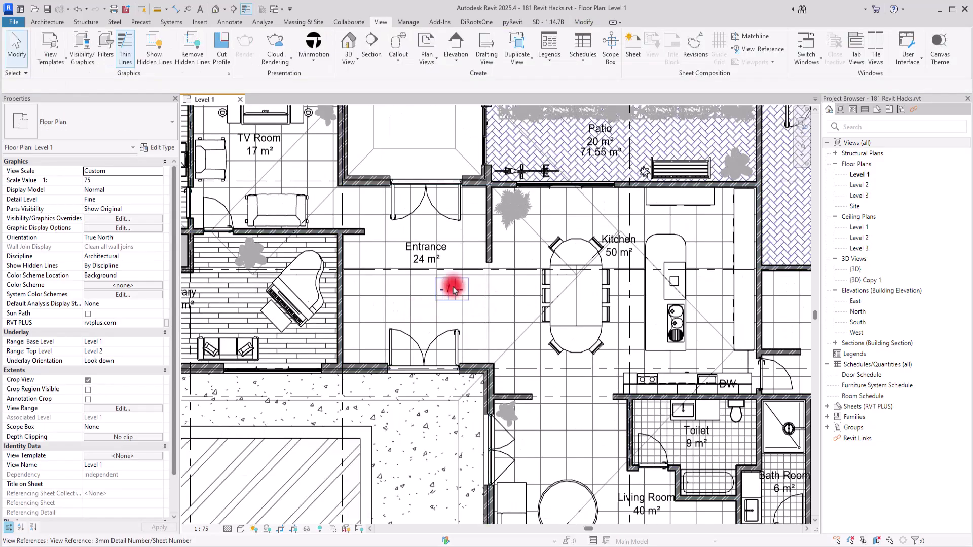
Step: Draw a vertical building section through the full depth of the house just past grid 4, looking towards grid 8
scroll(426, 439, "down", 3)
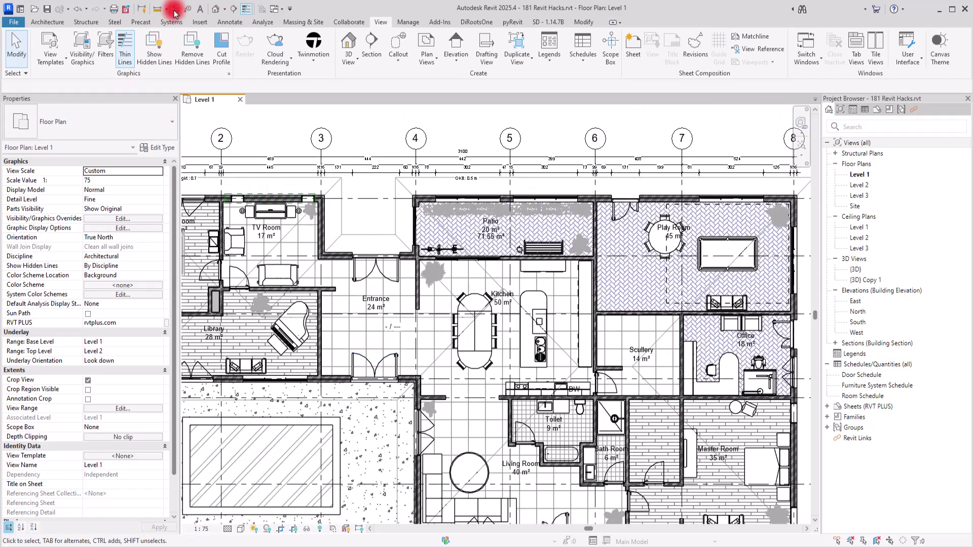
left_click(234, 12)
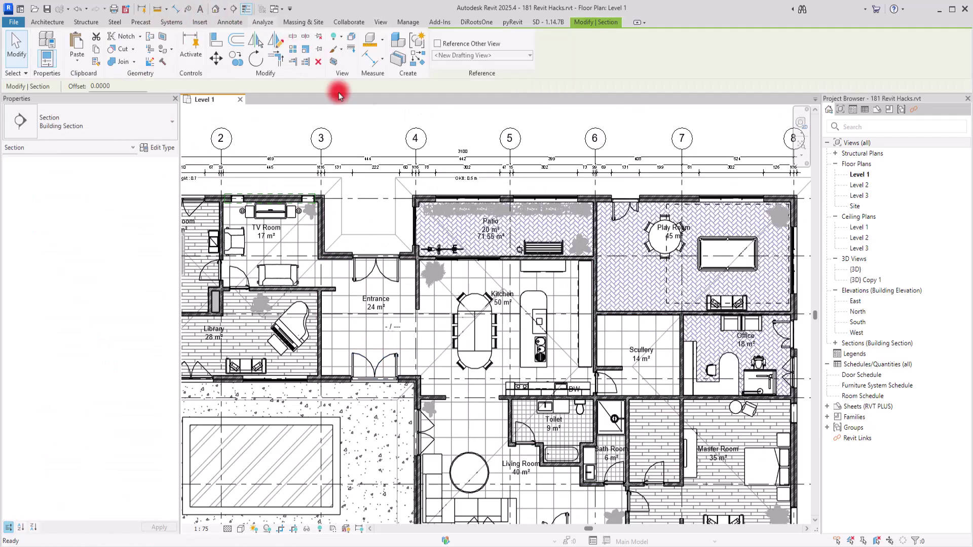
left_click(435, 117)
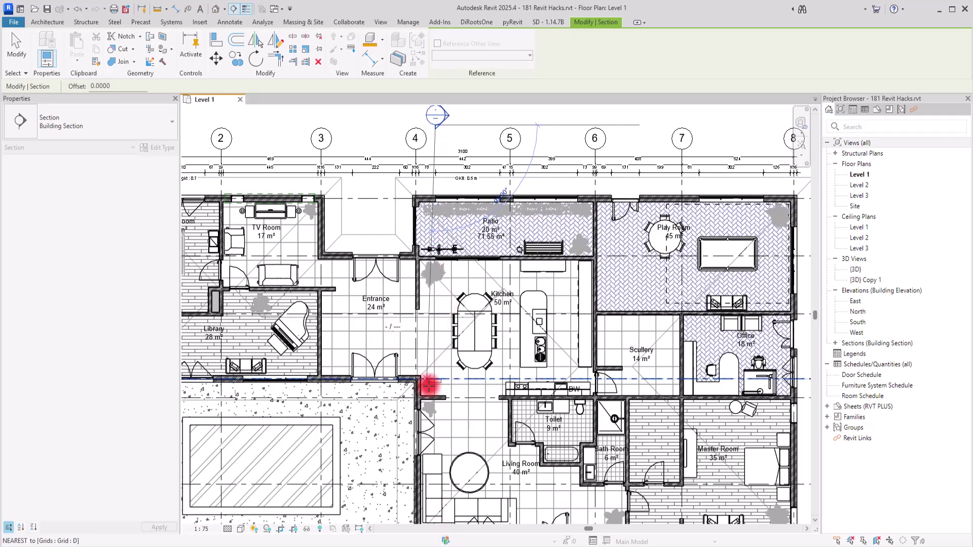
middle_click_drag(426, 387, 417, 256)
scroll(416, 359, "down", 3)
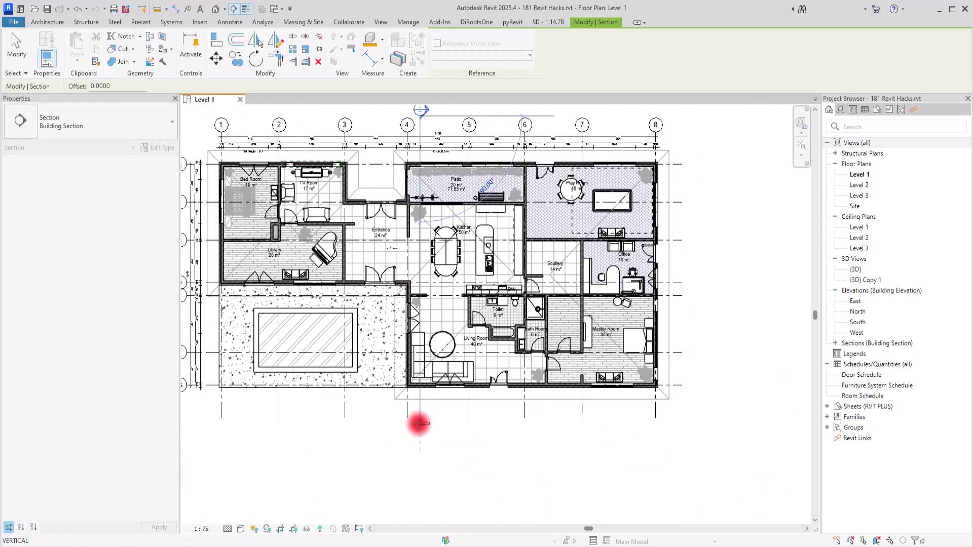
left_click(421, 424)
key("Escape")
Step: Open the new section's view and extend its crop region upward past the grid bubbles
scroll(420, 135, "up", 2)
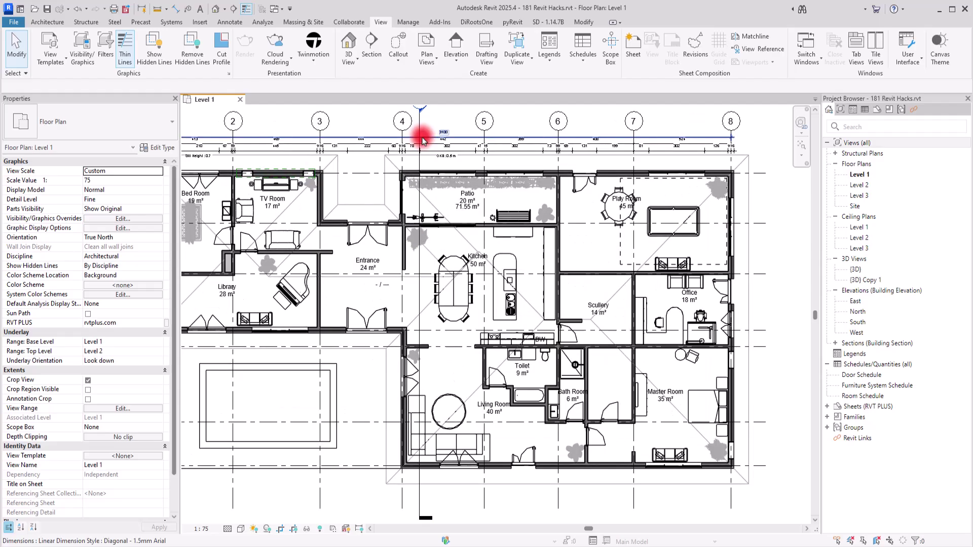
left_click(420, 161)
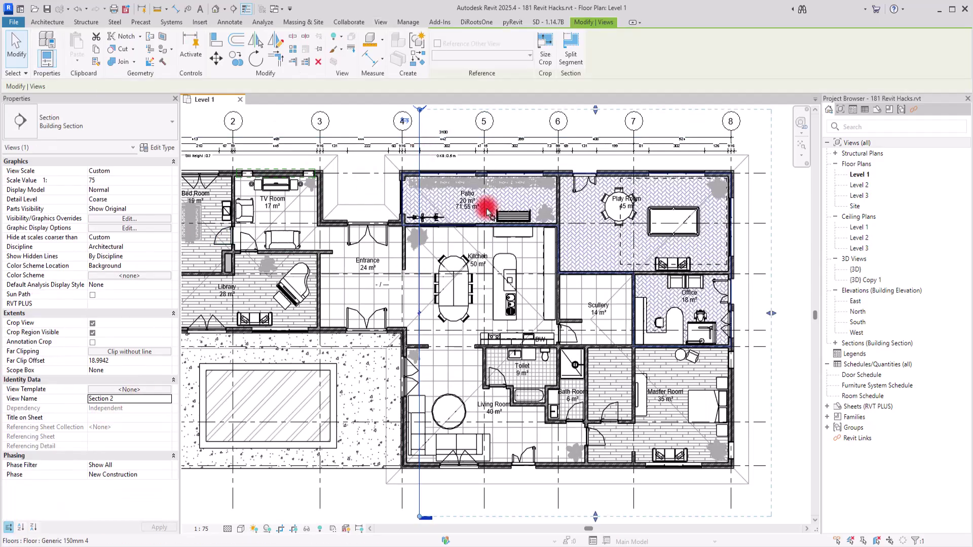
middle_click_drag(444, 135, 411, 142)
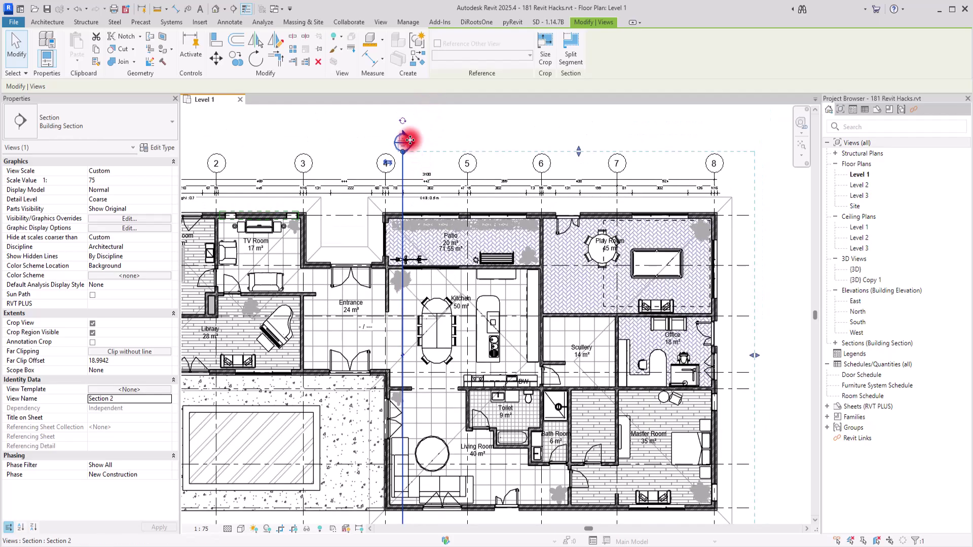
left_click_drag(410, 140, 403, 137)
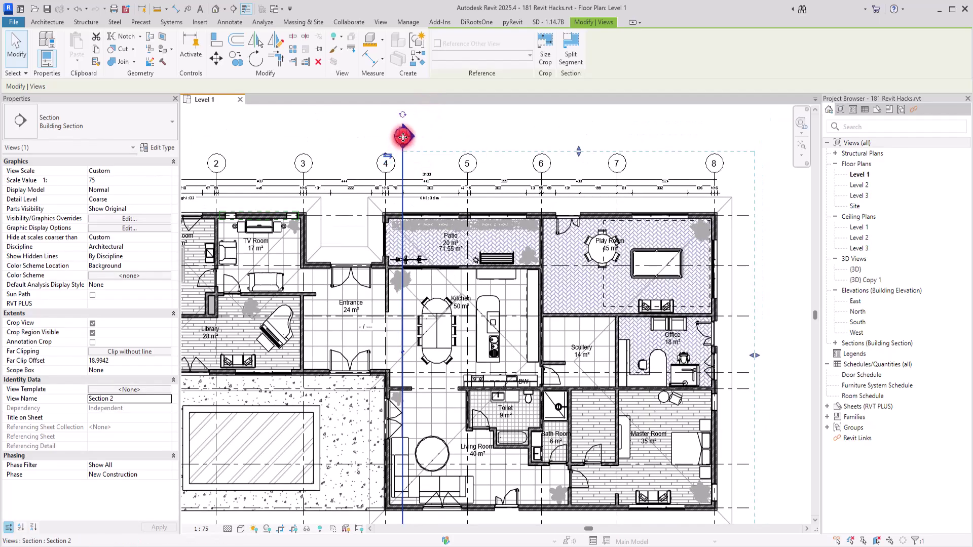
right_click(403, 137)
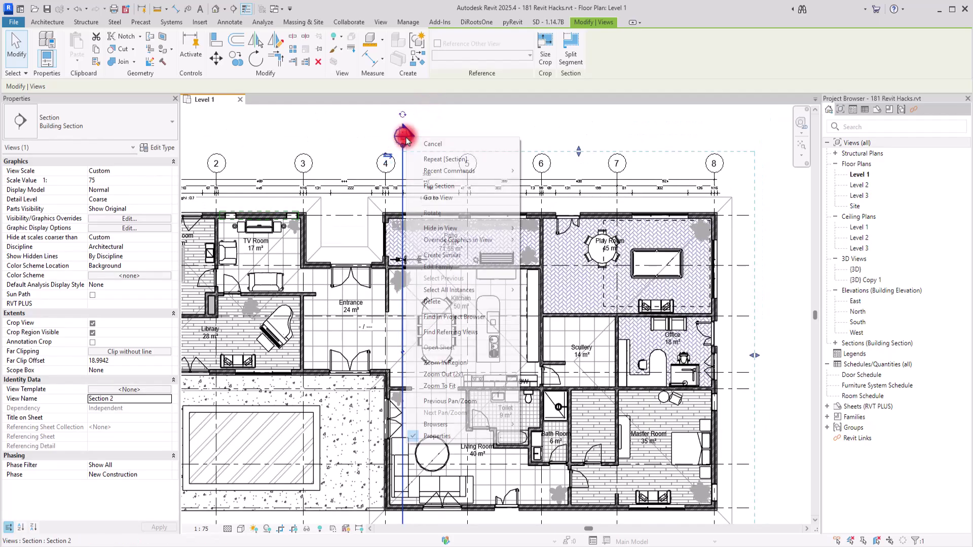
left_click(456, 198)
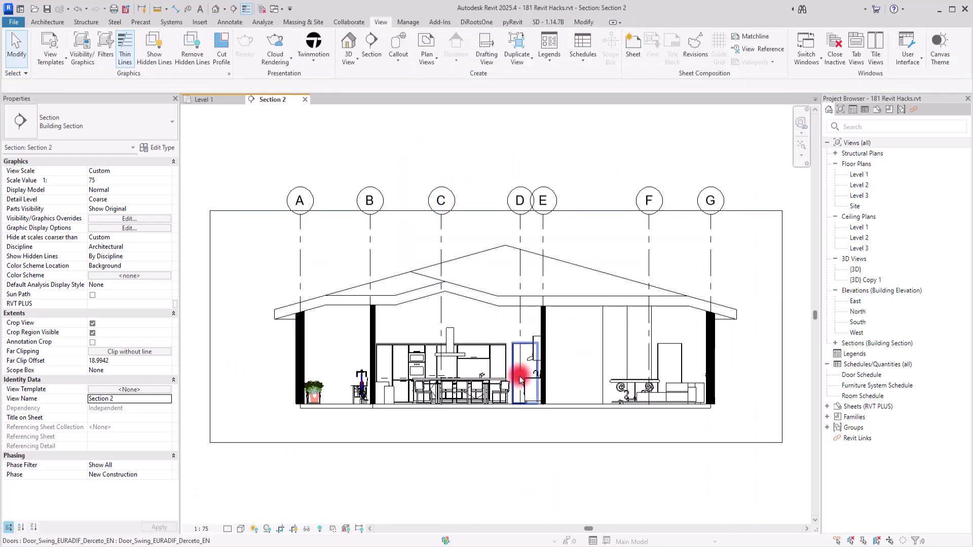
left_click(471, 211)
left_click_drag(497, 210, 496, 179)
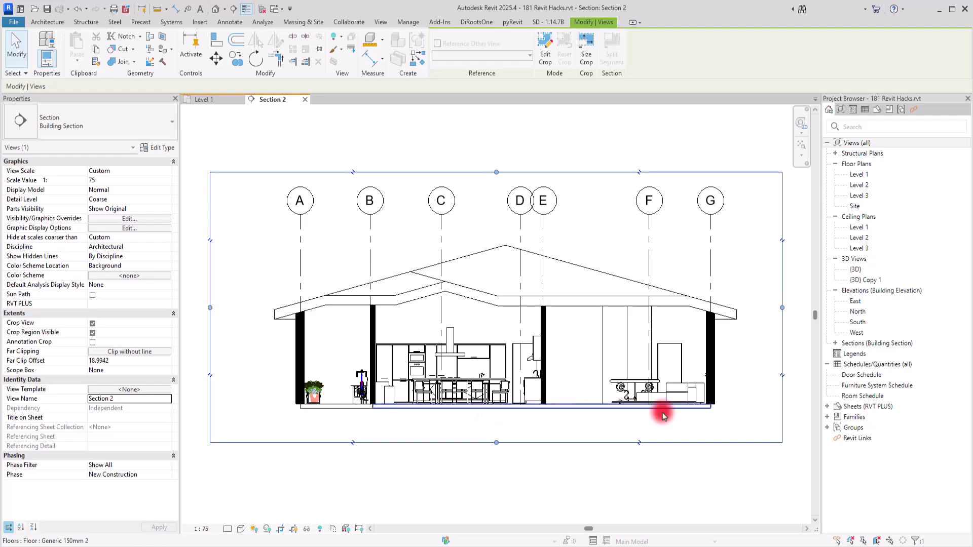
Step: Create a new sheet using the 07- Sheet C title block
right_click(861, 410)
left_click(830, 408)
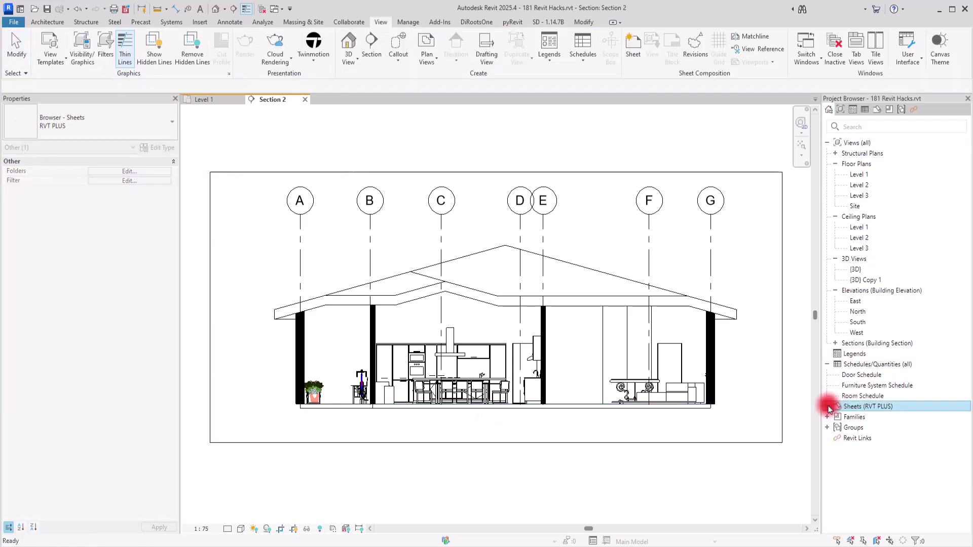
left_click(835, 419)
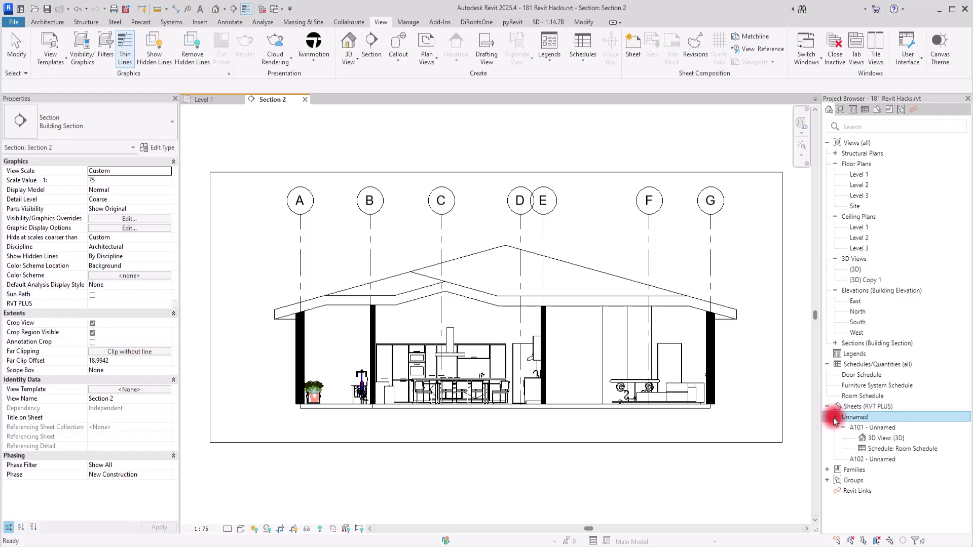
left_click(835, 418)
right_click(852, 404)
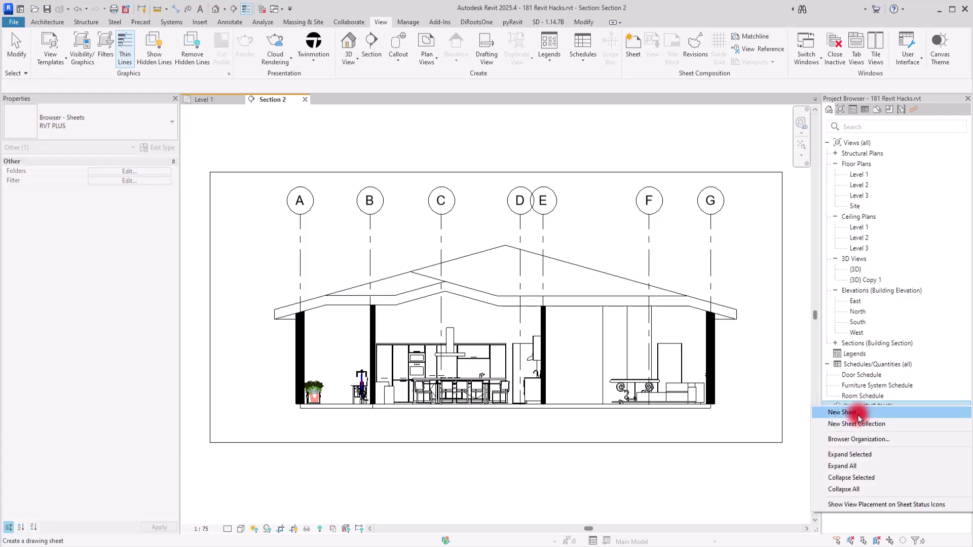
left_click(858, 415)
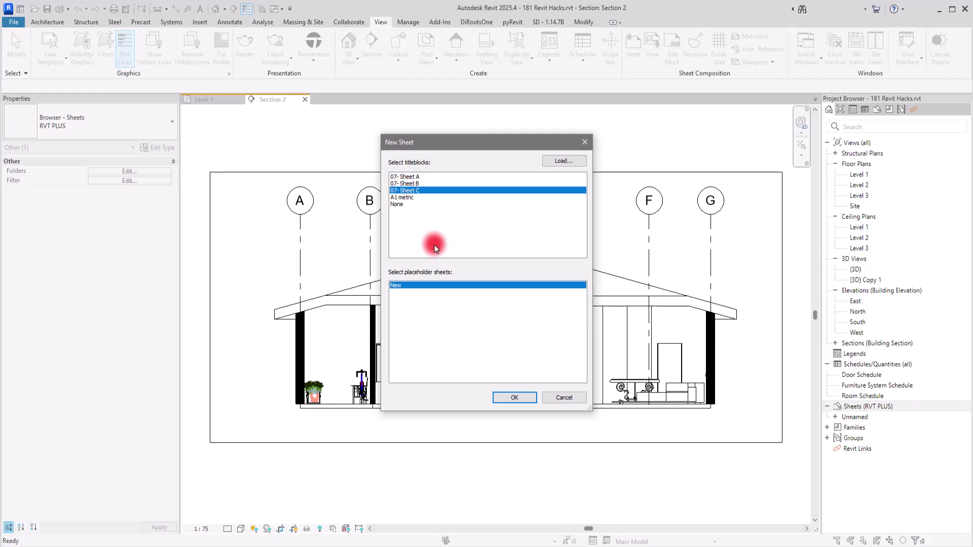
left_click(522, 398)
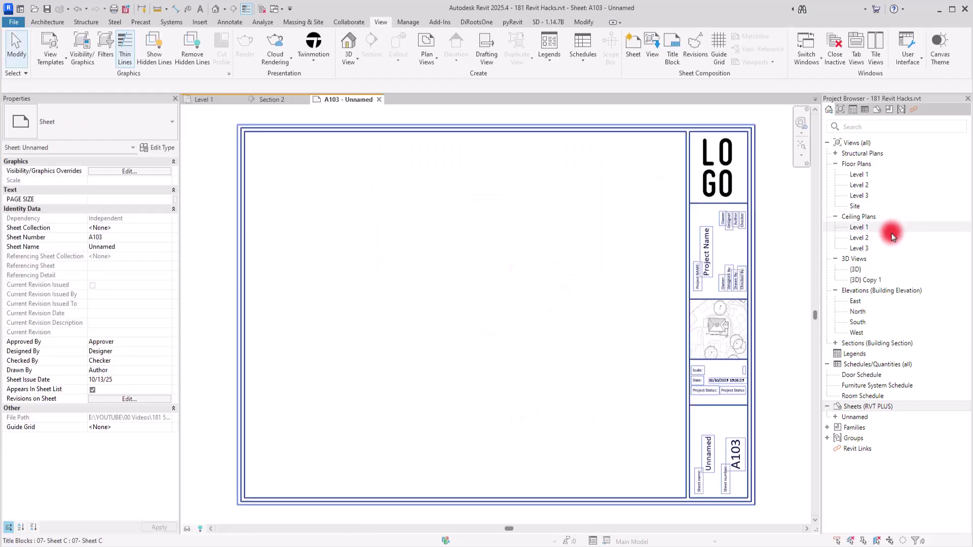
Step: Place the Section 2 view in the middle of the new sheet
left_click(835, 343)
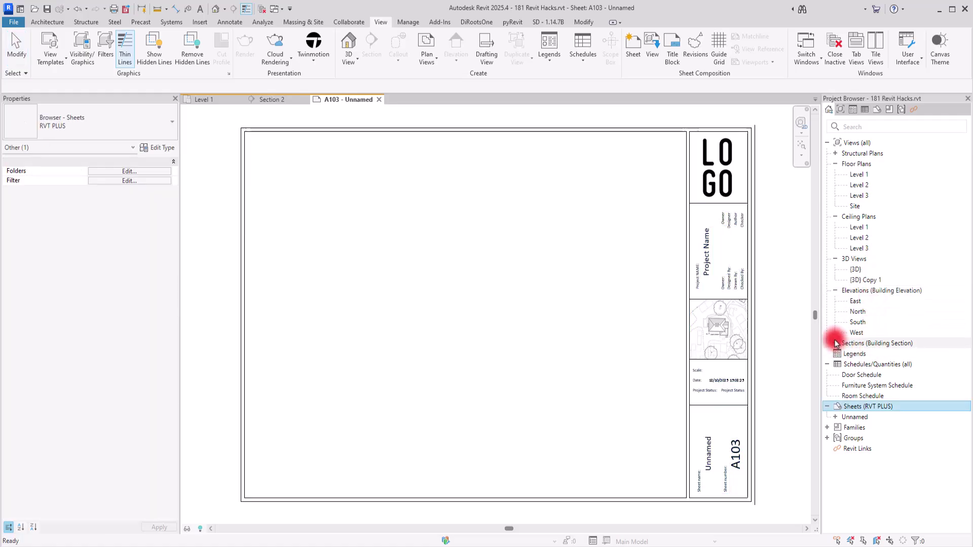
left_click(860, 364)
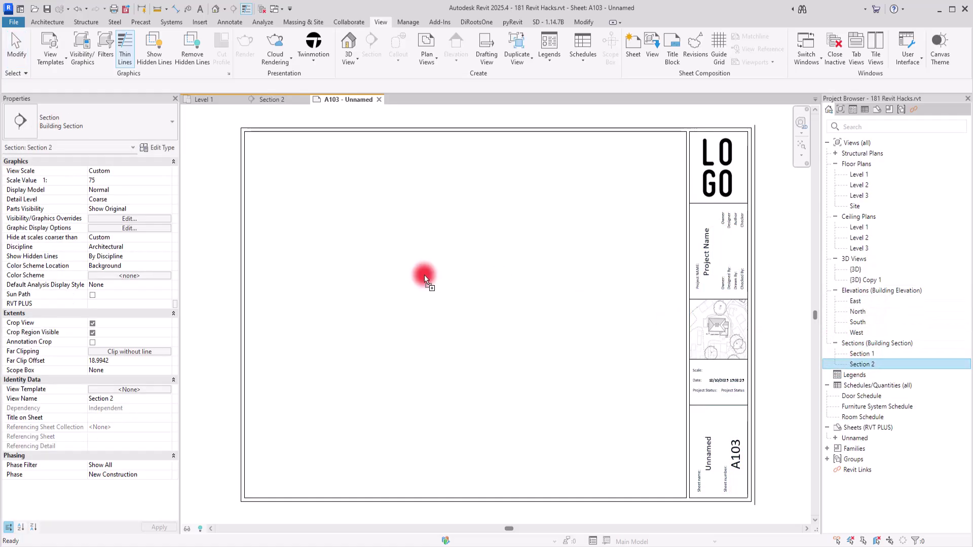
left_click_drag(424, 275, 428, 273)
left_click(458, 291)
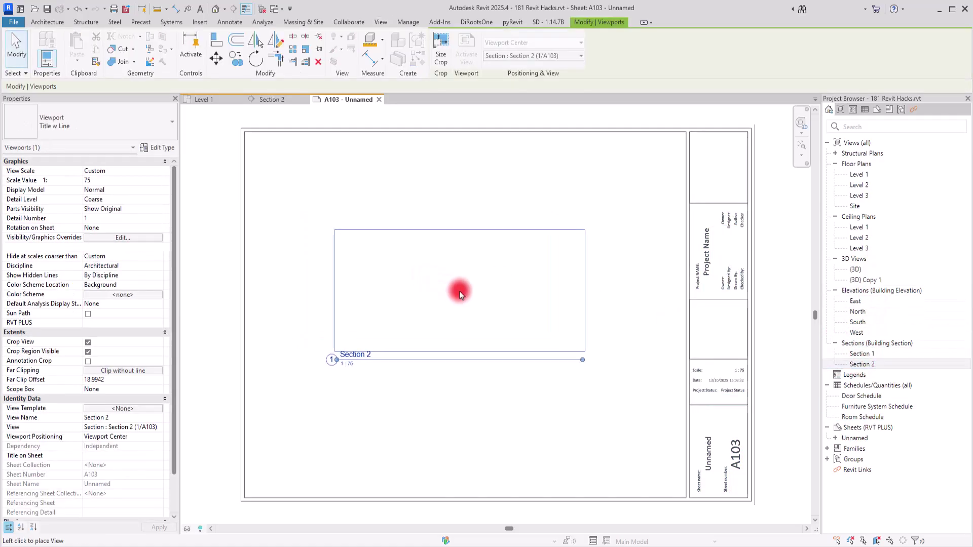
left_click(459, 415)
Step: Return to the Level 1 floor plan and examine the detail and sheet numbers on the new section's head
left_click(200, 100)
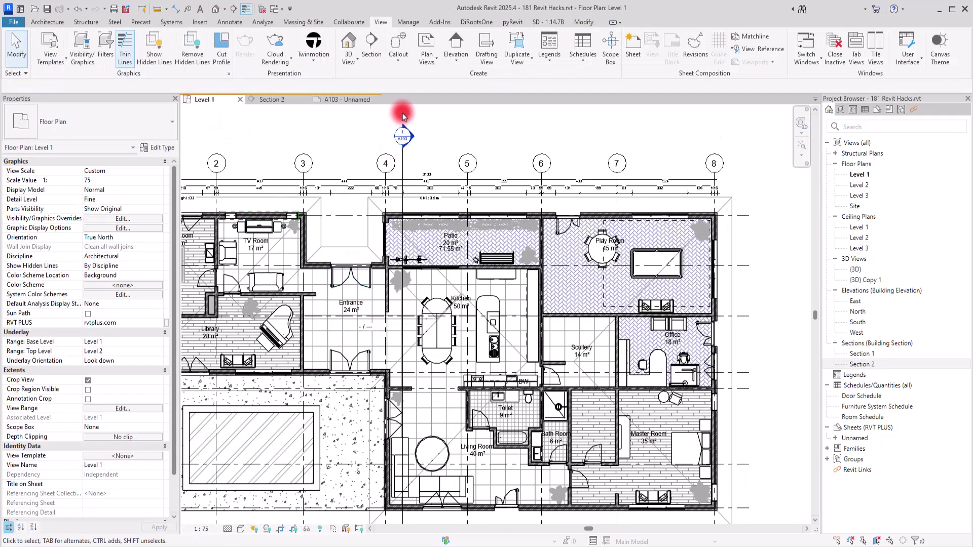
scroll(403, 115, "up", 3)
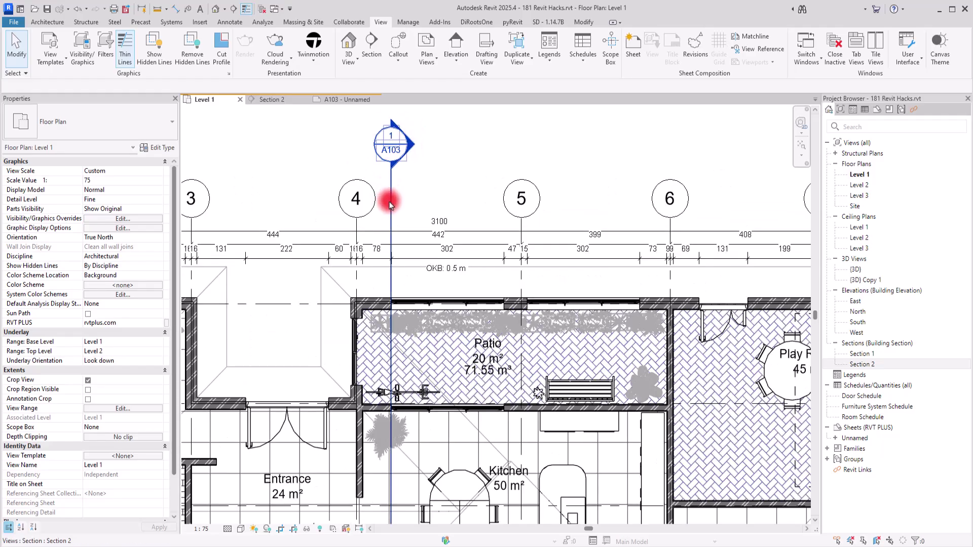
left_click(391, 202)
scroll(380, 175, "down", 2)
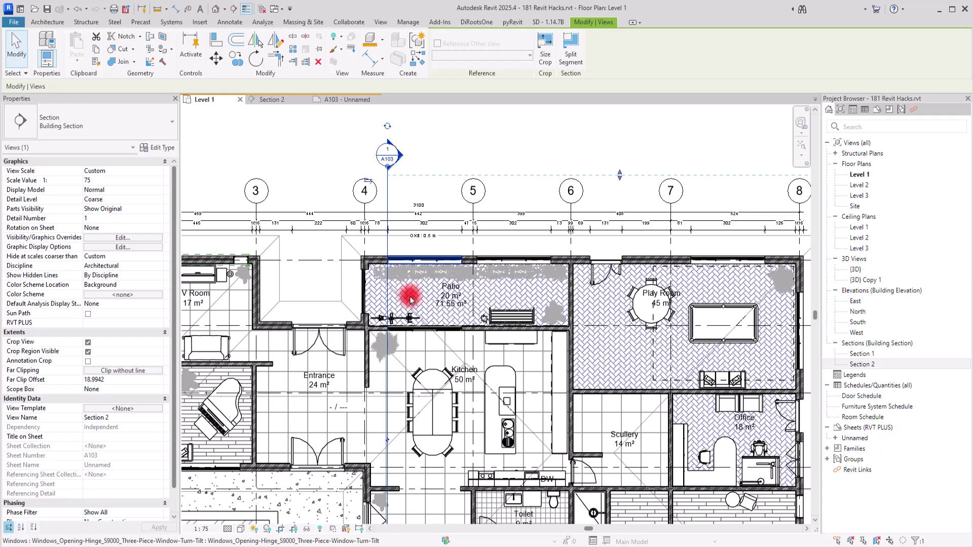
Step: Point the Entrance view reference to a Section view type with Section 2 (1/A103) as its target view
left_click(338, 410)
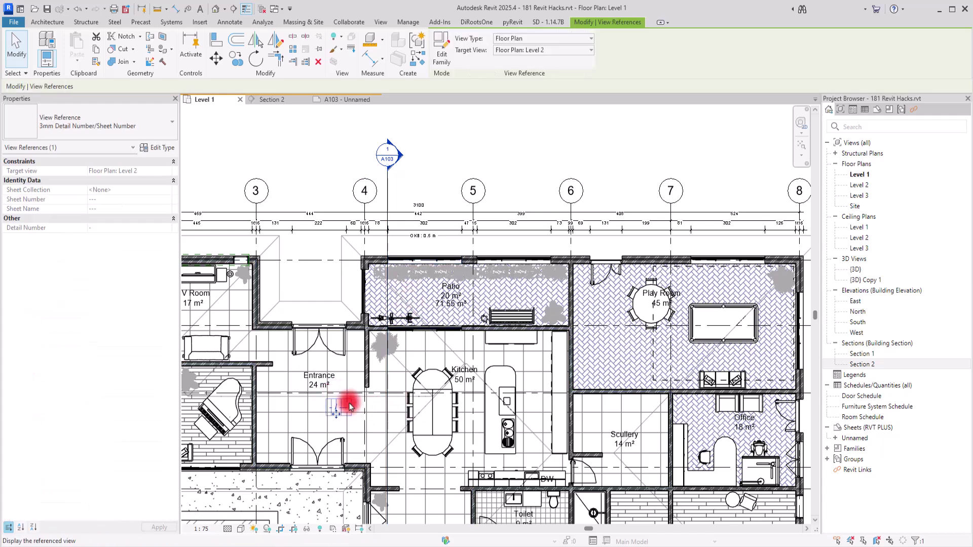
left_click(430, 191)
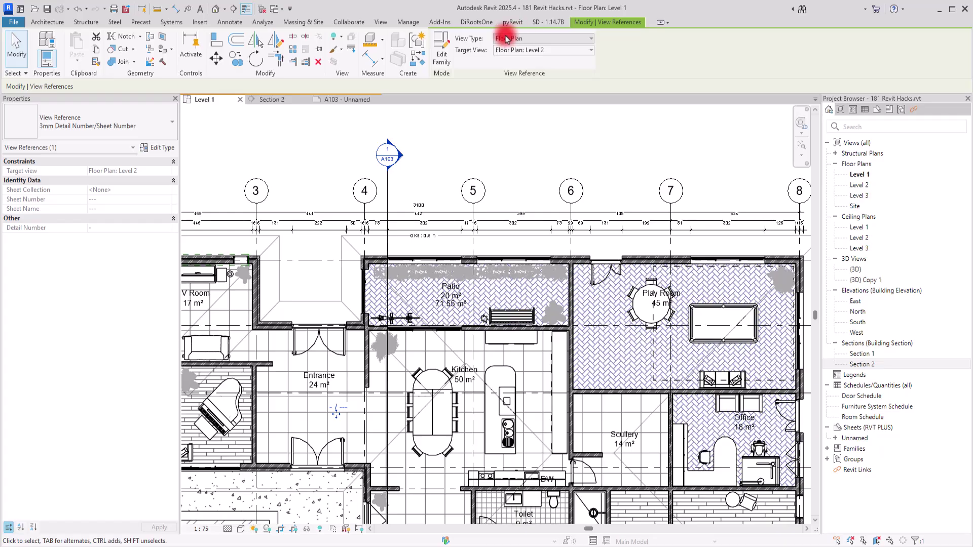
left_click(529, 41)
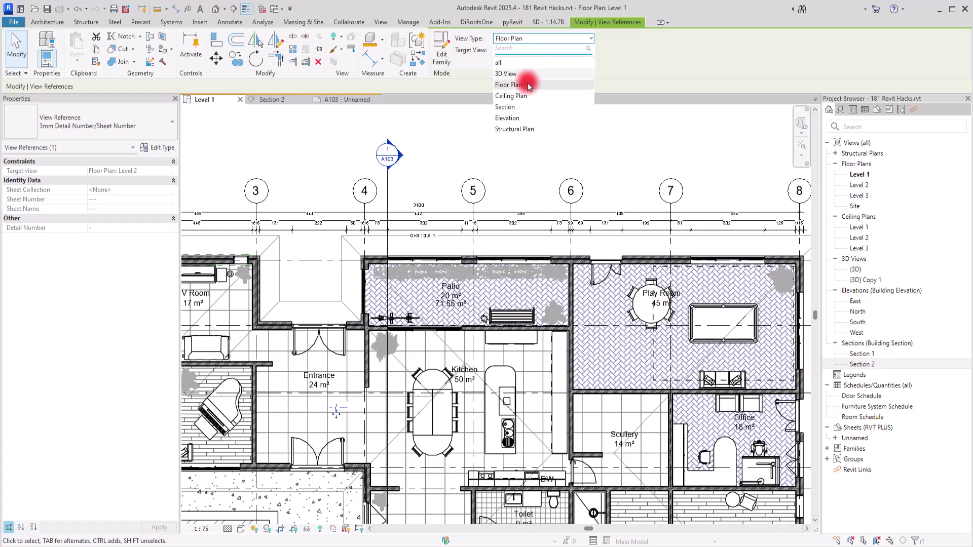
left_click(520, 108)
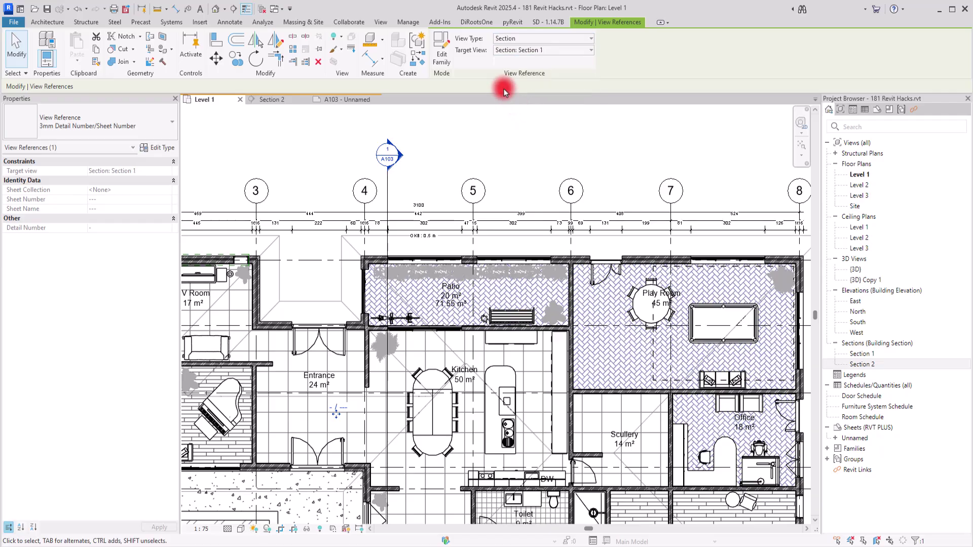
left_click(527, 49)
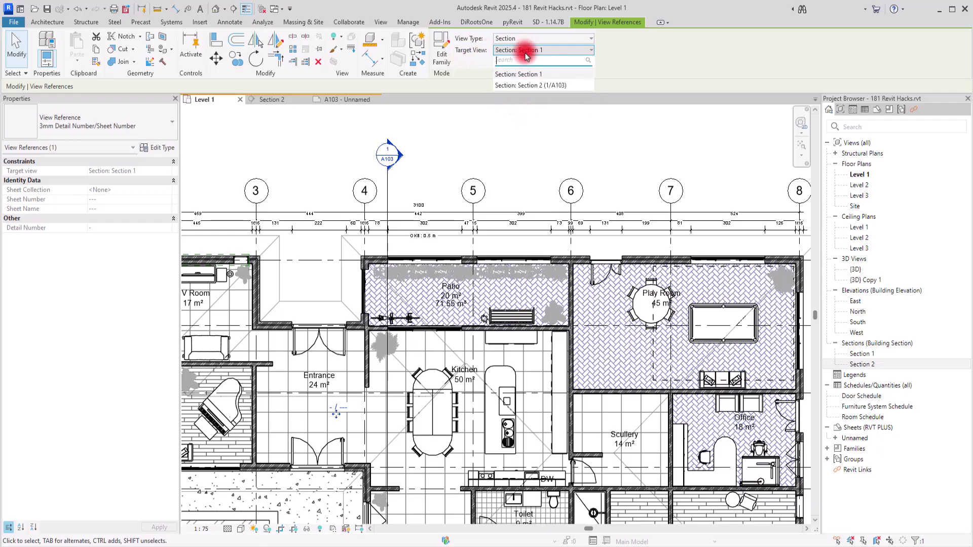
left_click(524, 86)
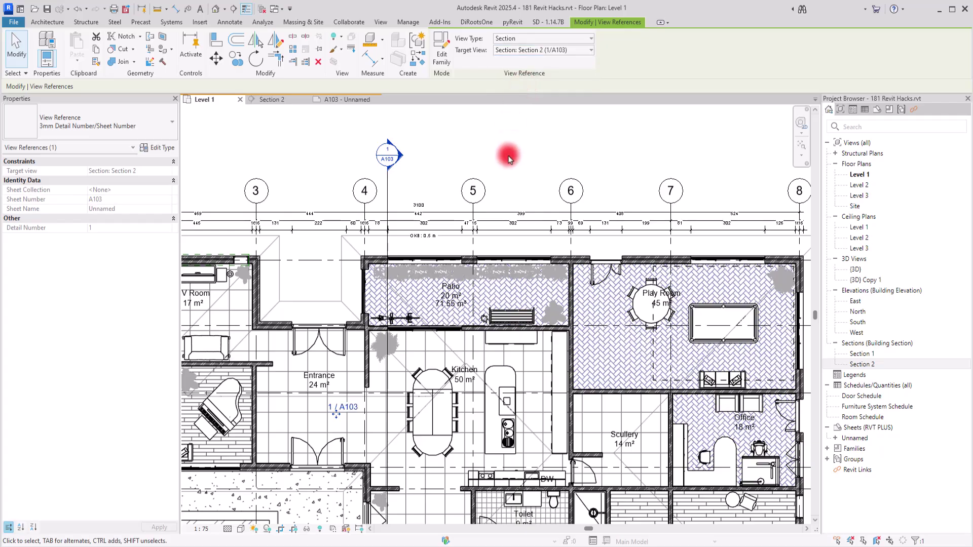
left_click(336, 426)
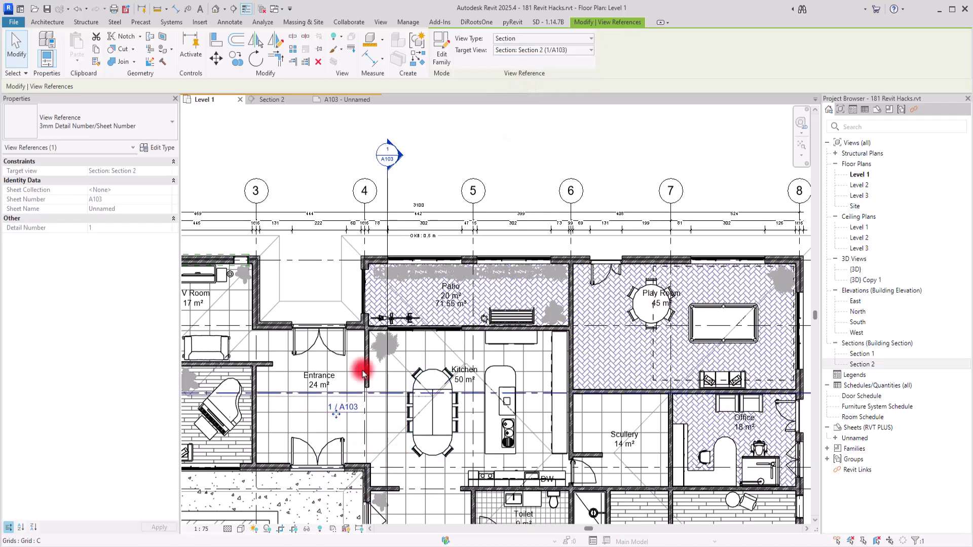
key("Escape")
key("Escape")
Step: Hide the Section 2 marker element in the Level 1 floor plan
left_click(390, 202)
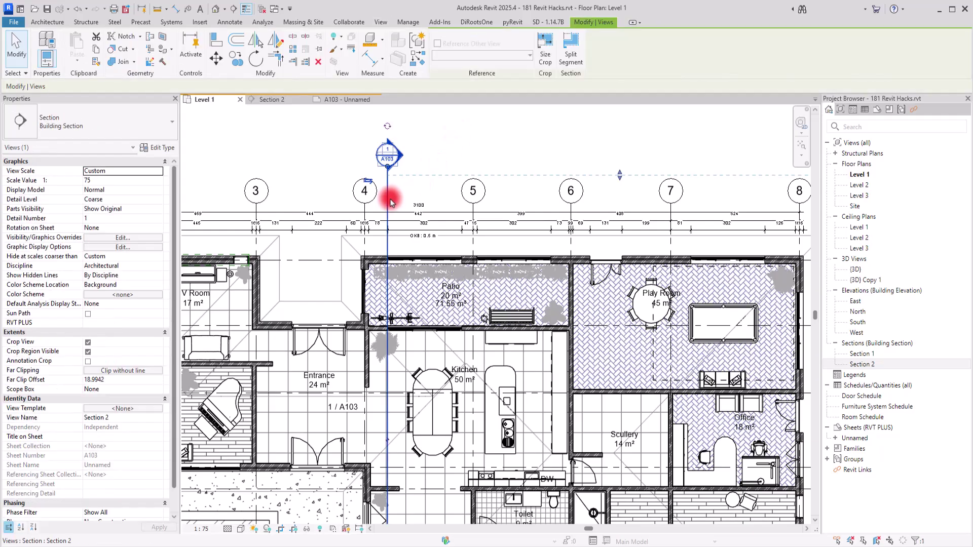
right_click(390, 202)
mouse_move(416, 291)
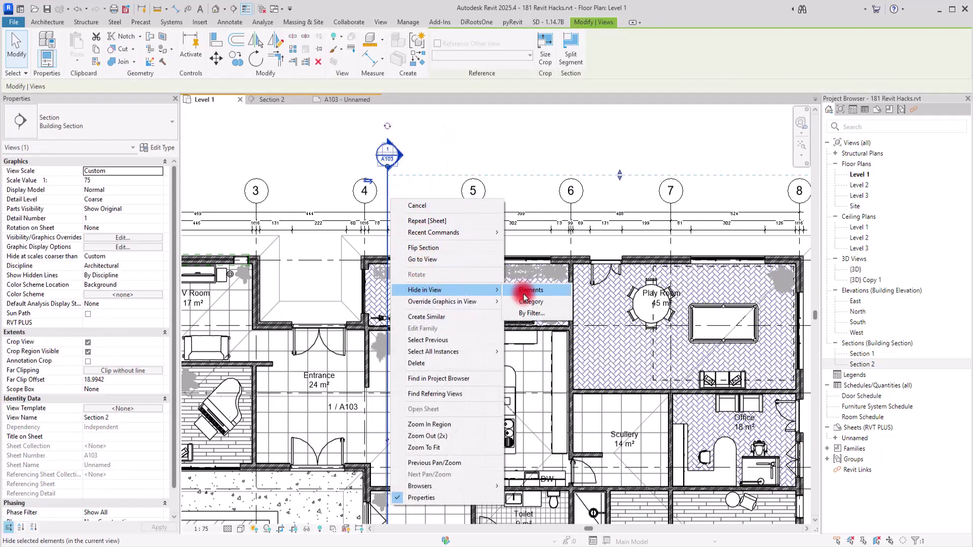
left_click(527, 288)
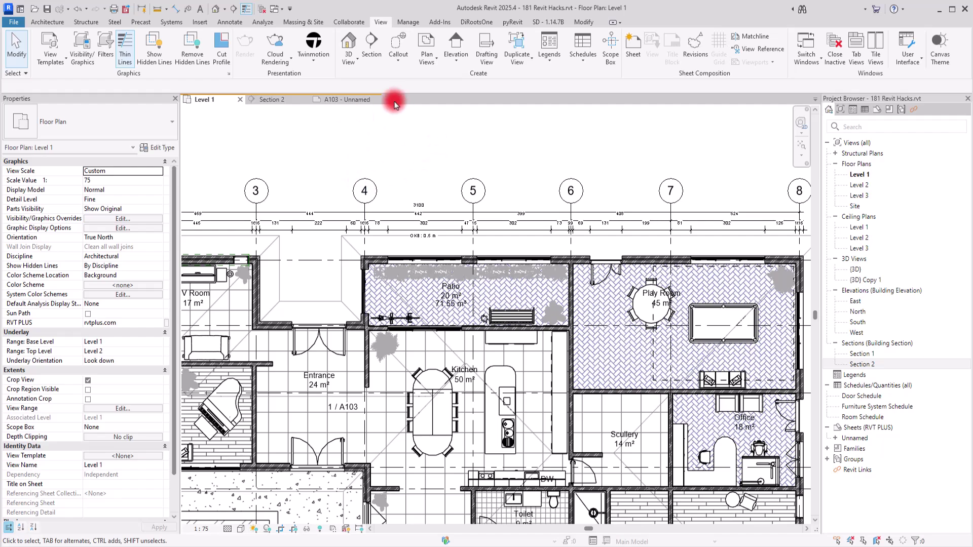
Step: Follow the Entrance view reference to the Section 2 view twice, returning to the Level 1 plan each time
scroll(401, 145, "down", 3)
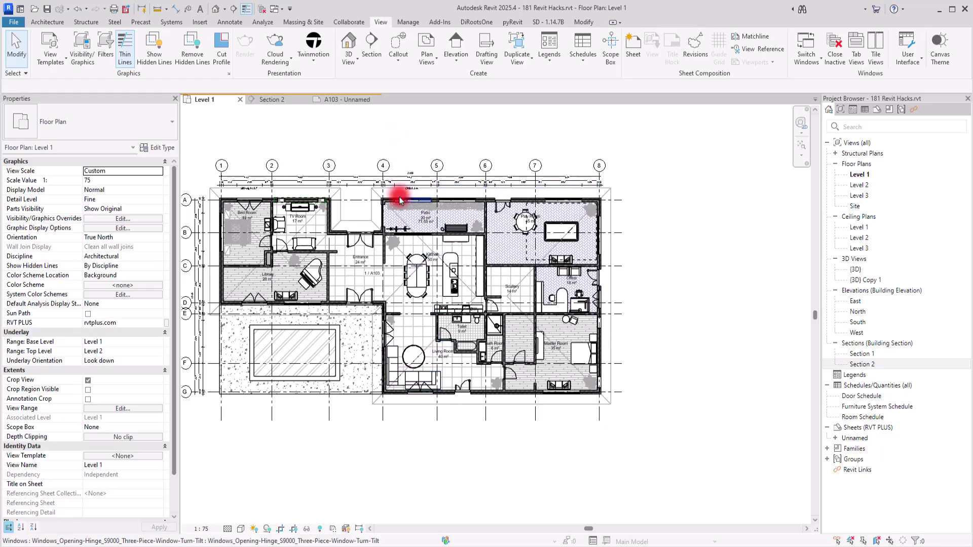
scroll(355, 192, "up", 3)
left_click(355, 331)
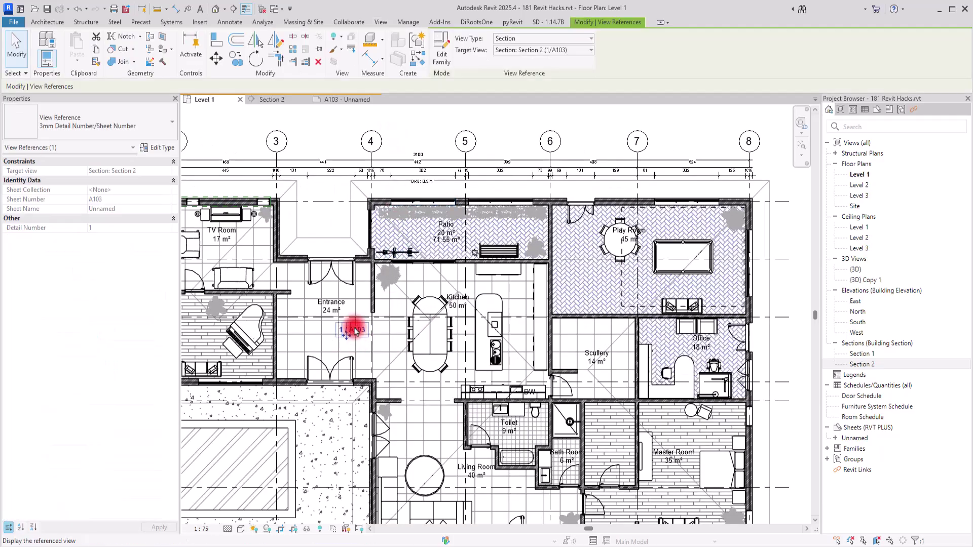
double_click(359, 332)
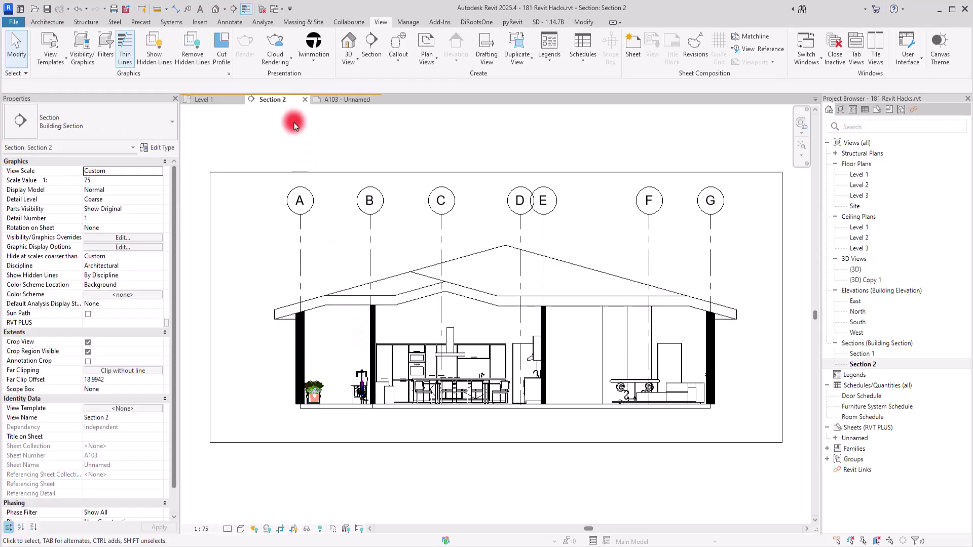
left_click(206, 99)
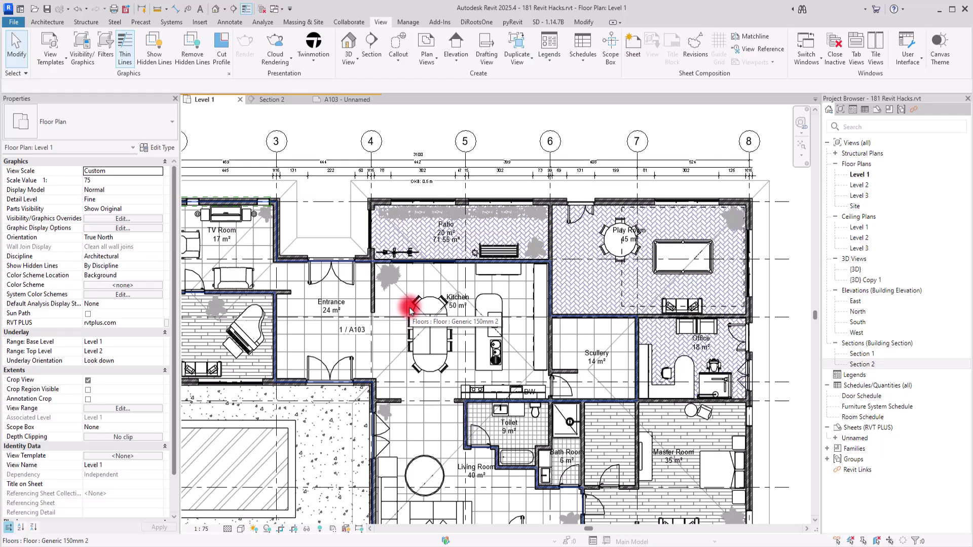
double_click(346, 333)
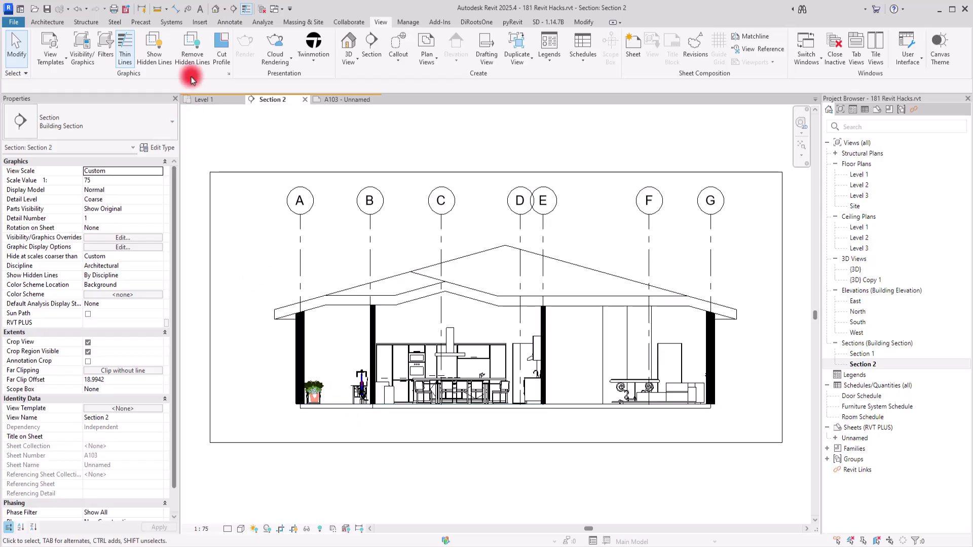
left_click(216, 102)
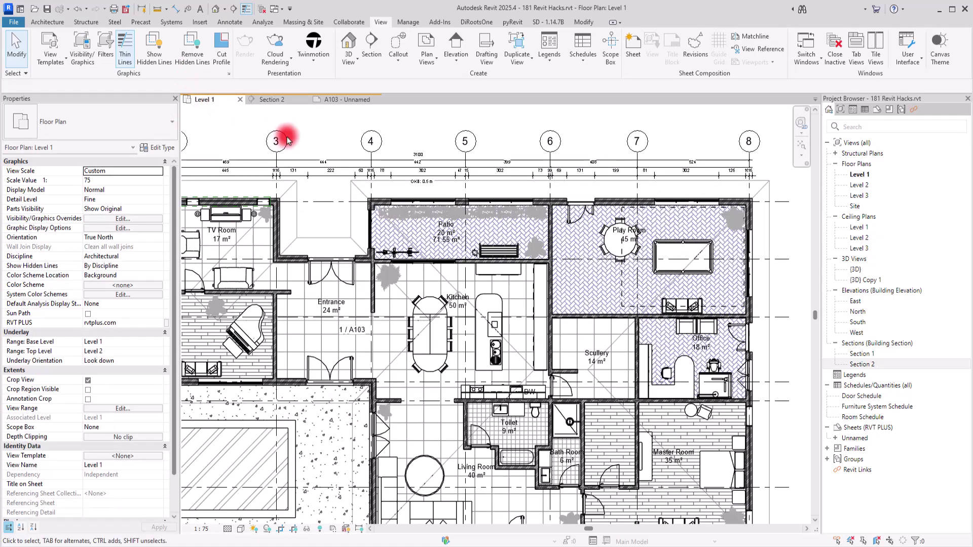
Step: Open the Entrance view reference's family for editing and delete its 1 / A101 label
scroll(322, 319, "up", 5)
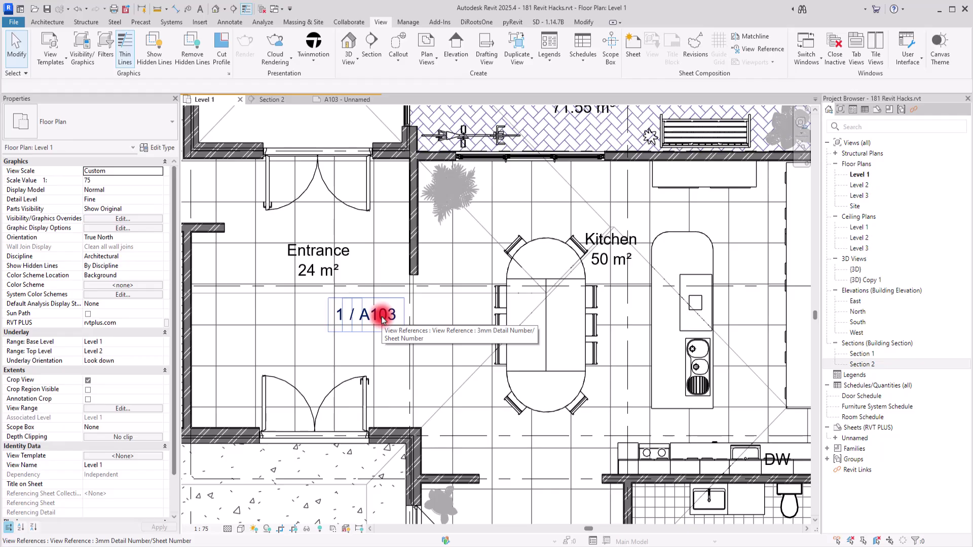
left_click(346, 130)
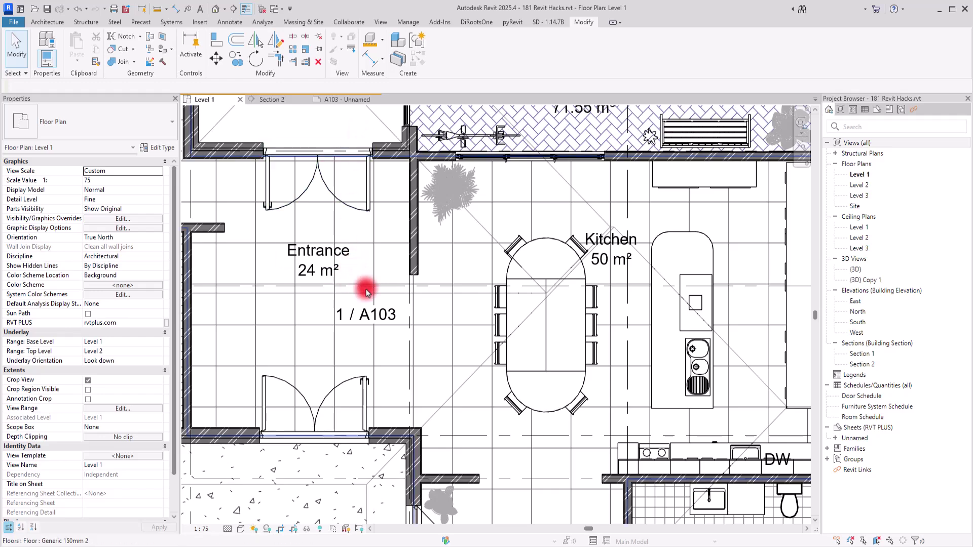
left_click(381, 319)
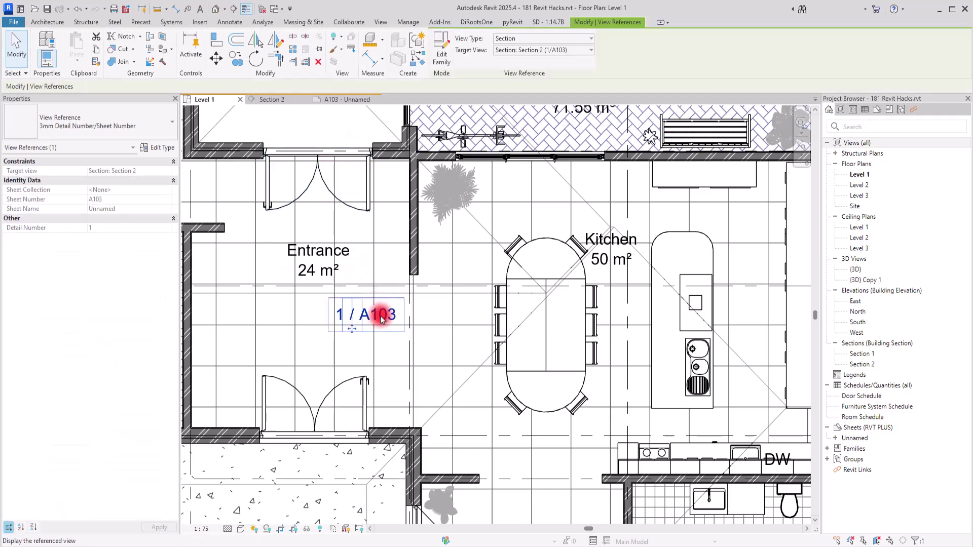
left_click(444, 57)
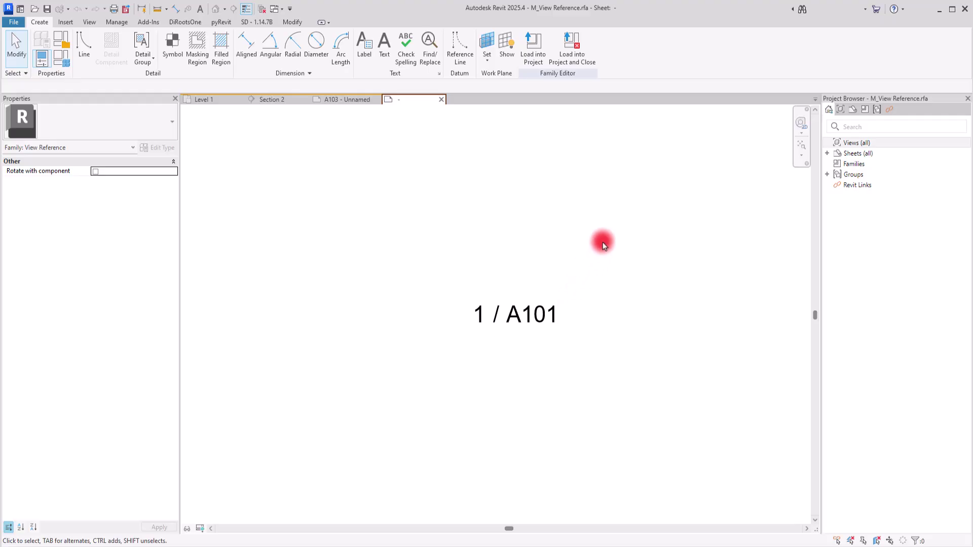
left_click_drag(599, 242, 401, 363)
key("Delete")
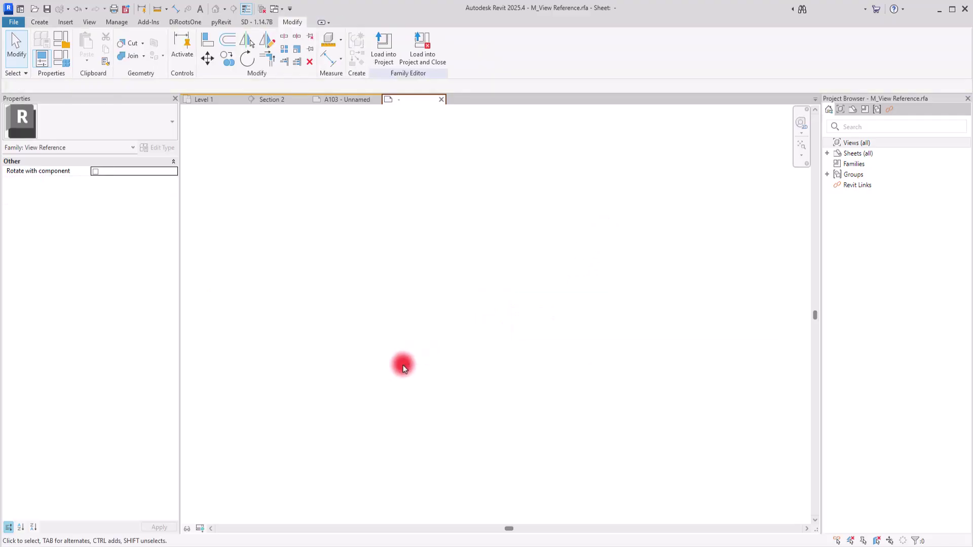
Step: Draw a horizontal line in the view reference family and cross it with a vertical line about 48.5 mm long
left_click(40, 22)
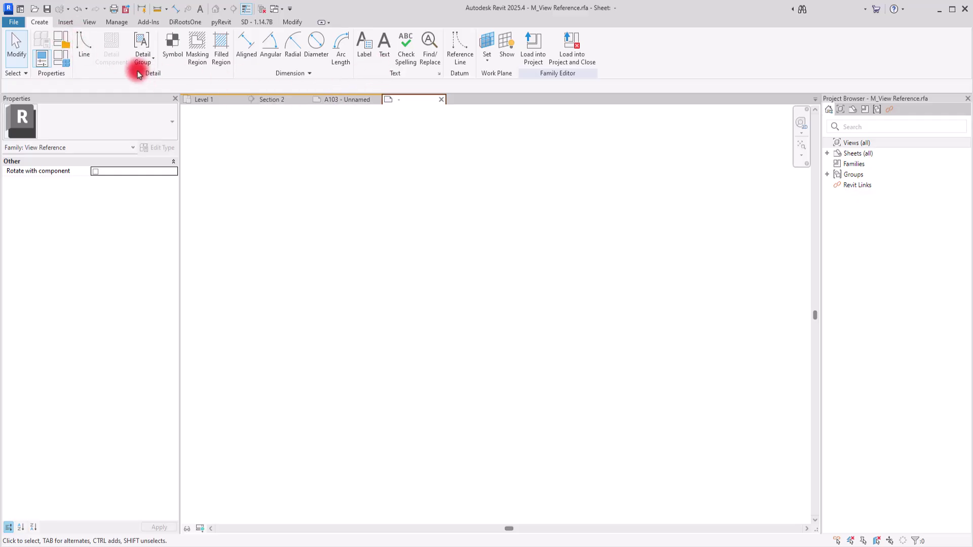
left_click(84, 45)
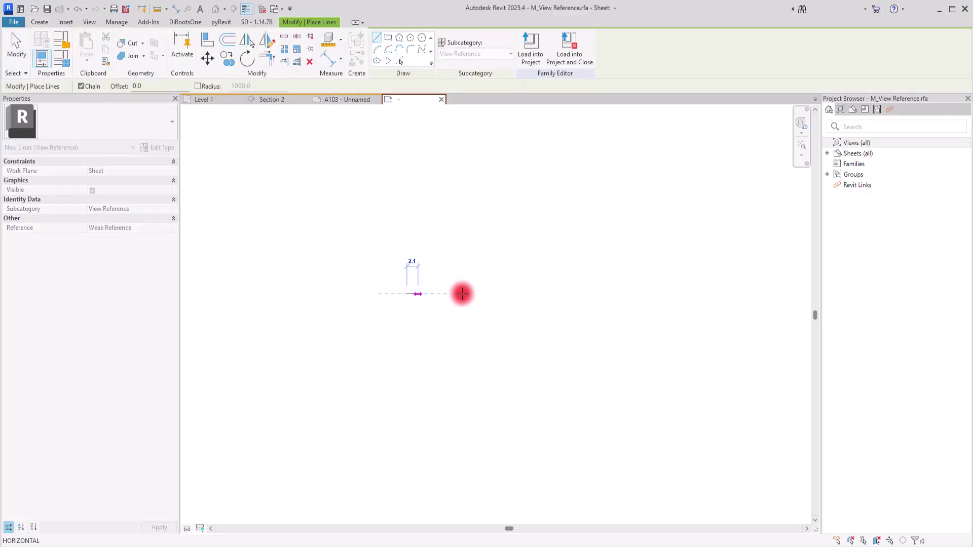
left_click(667, 294)
key("Escape")
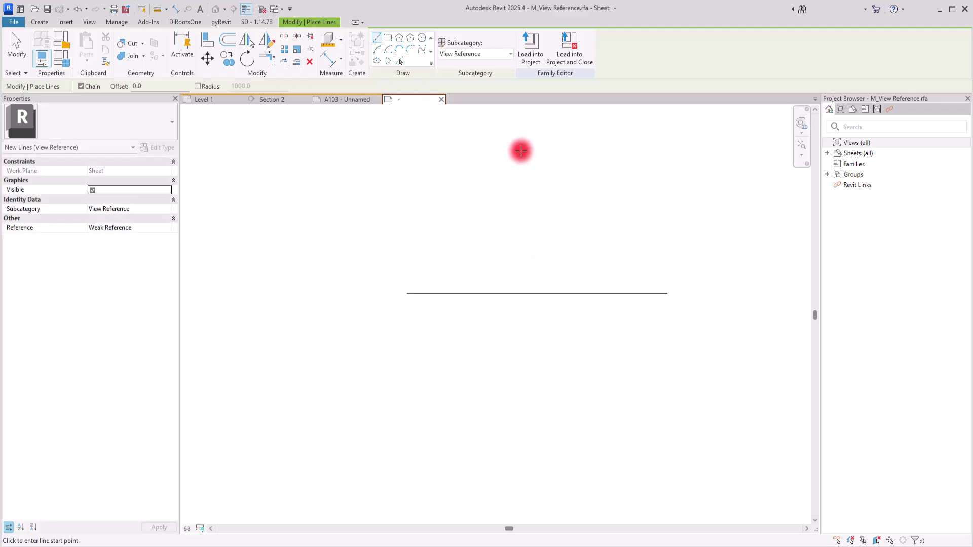
left_click(521, 150)
left_click(520, 413)
key("Escape")
key("Escape")
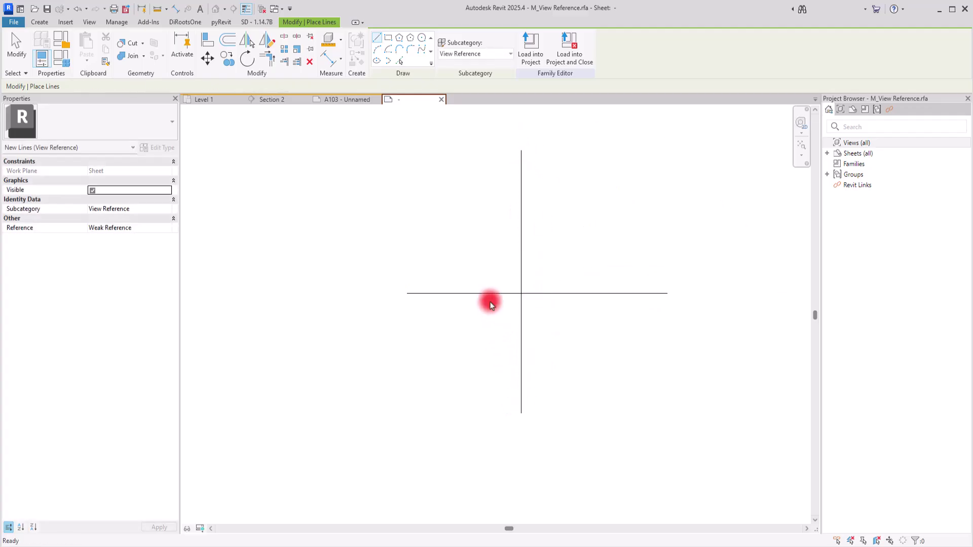
Step: Set the length of both the horizontal and the vertical line to 50 mm
left_click(490, 293)
left_click_drag(407, 293, 381, 294)
left_click(522, 260)
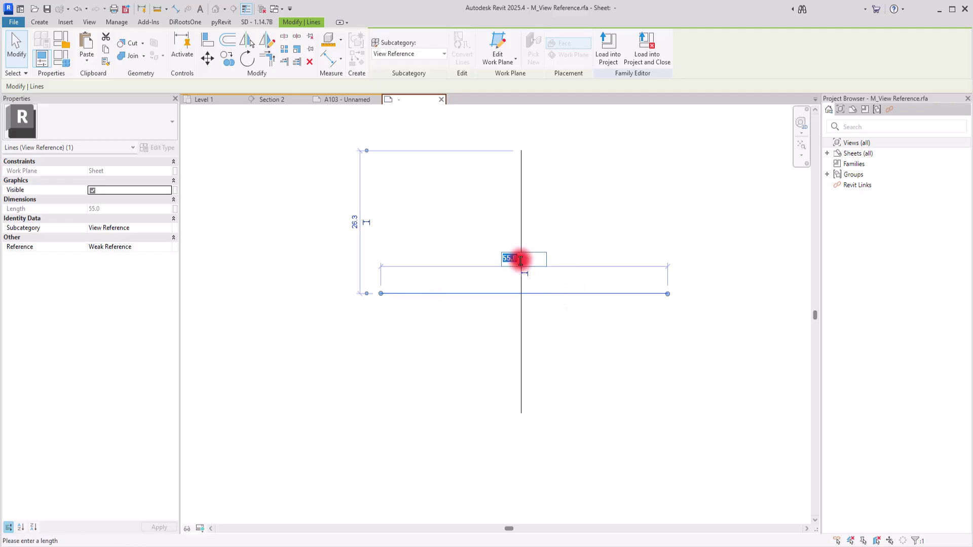
type("50")
key("Return")
left_click(520, 238)
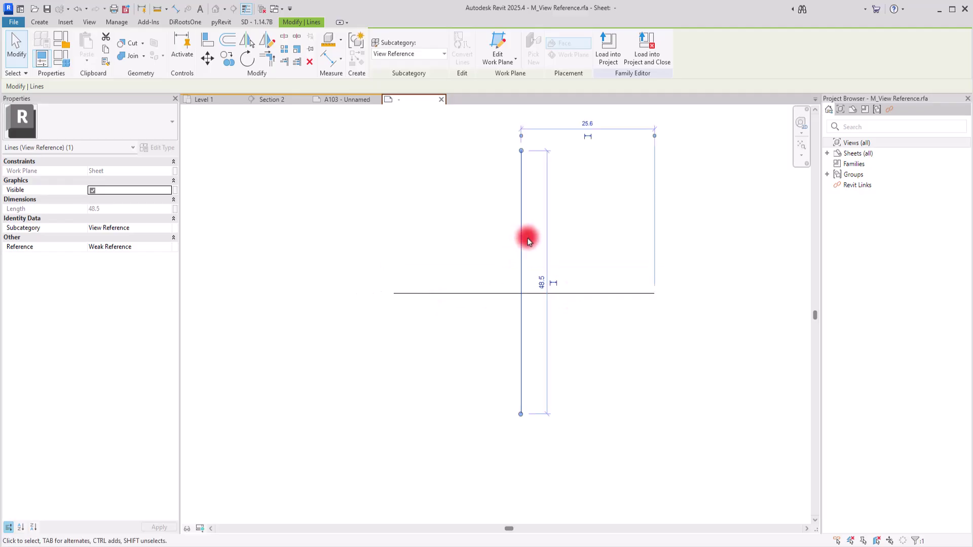
type("50")
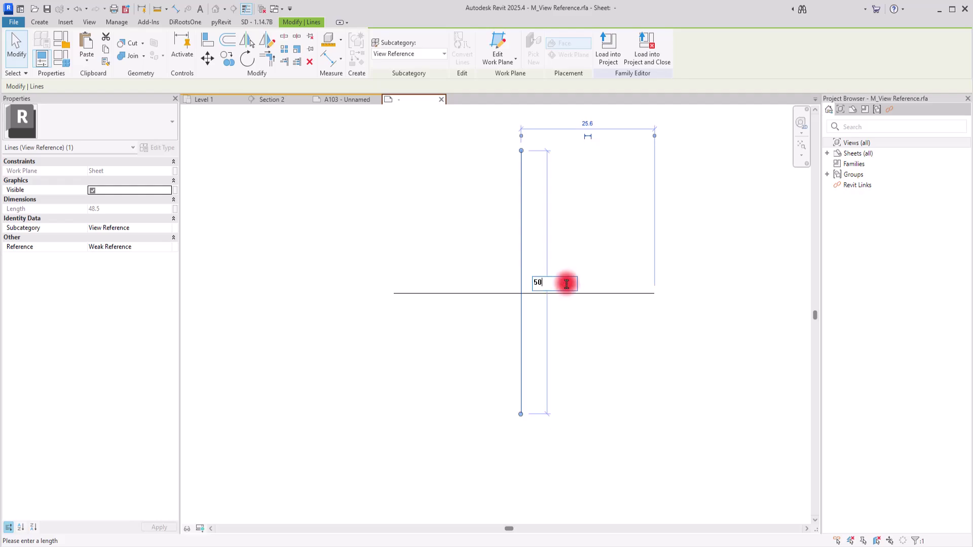
key("Return")
left_click(593, 269)
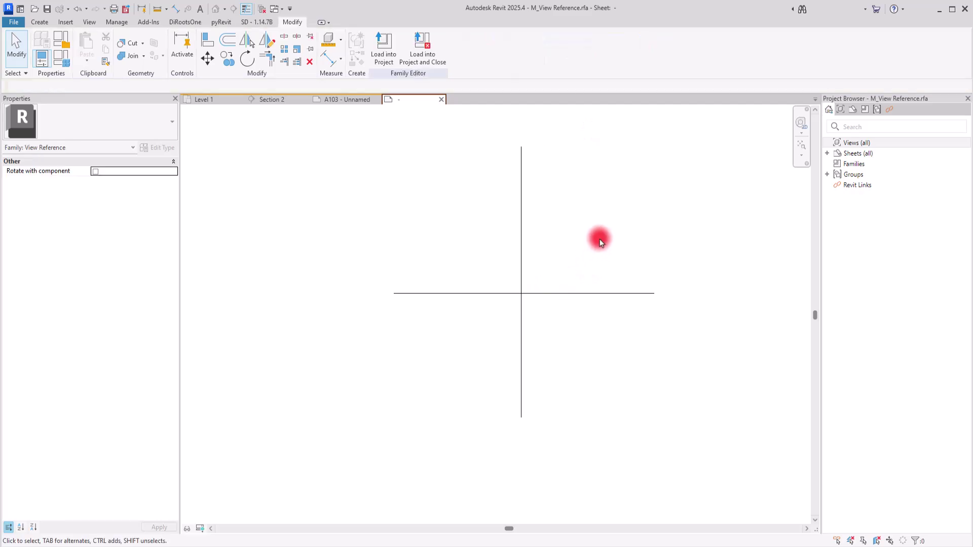
Step: Move the vertical line by its midpoint onto the horizontal line's midpoint so the two lines cross at their centres
left_click(521, 260)
left_click(208, 60)
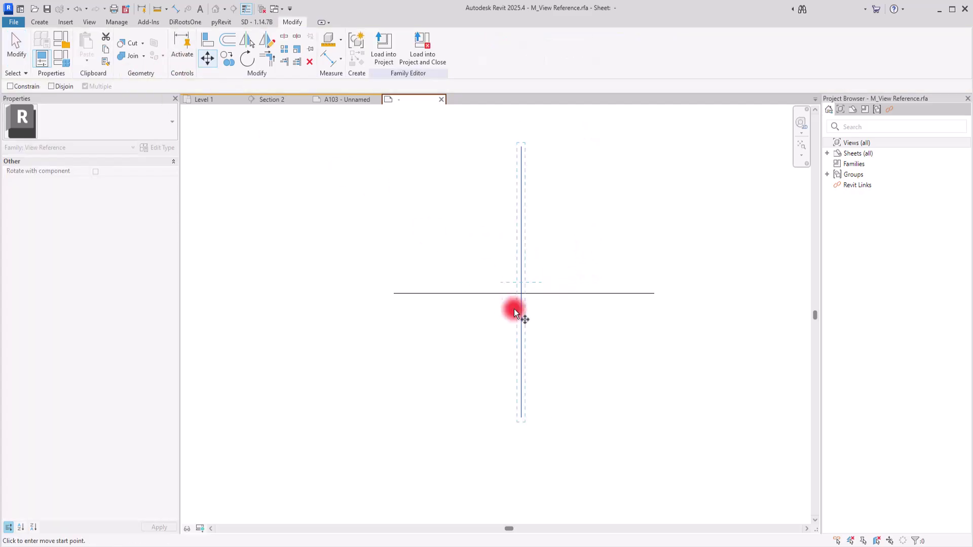
left_click(522, 283)
left_click(526, 297)
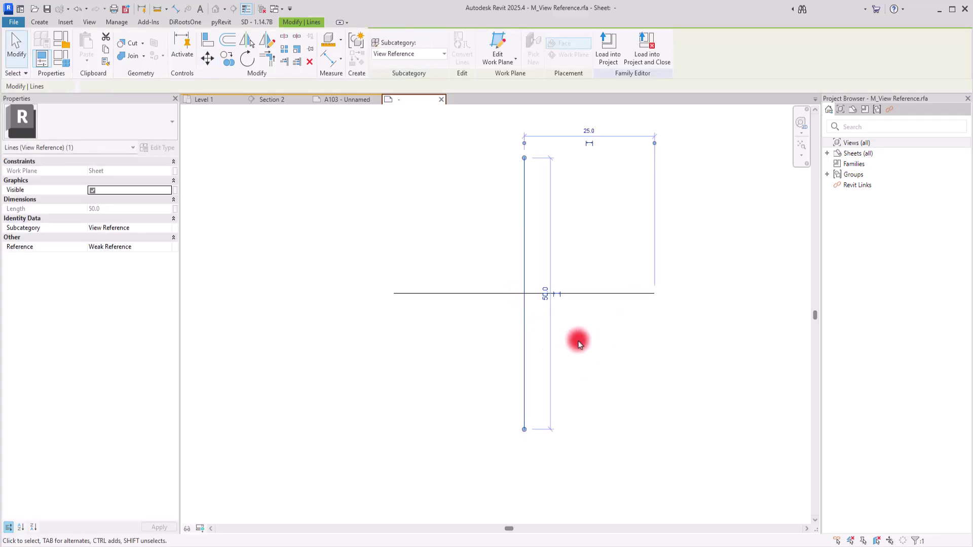
key("Escape")
key("z")
key("f")
left_click(798, 148)
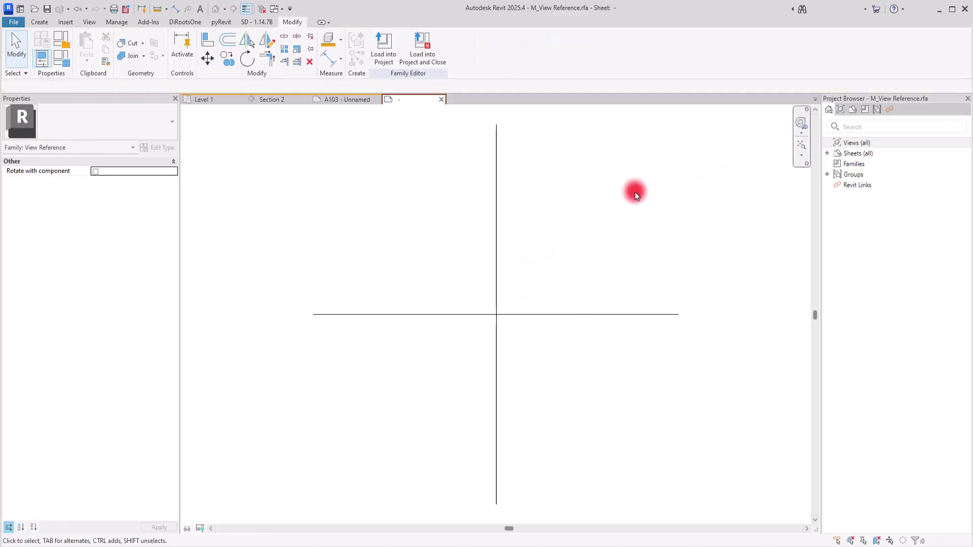
Step: Draw a circle with a 5 mm radius centred on the intersection of the horizontal and vertical lines
left_click(39, 21)
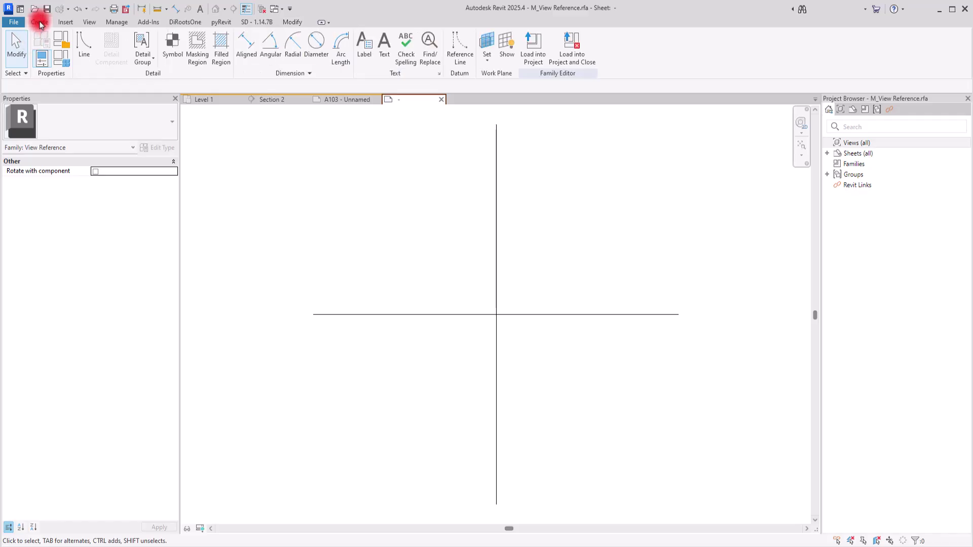
left_click(77, 50)
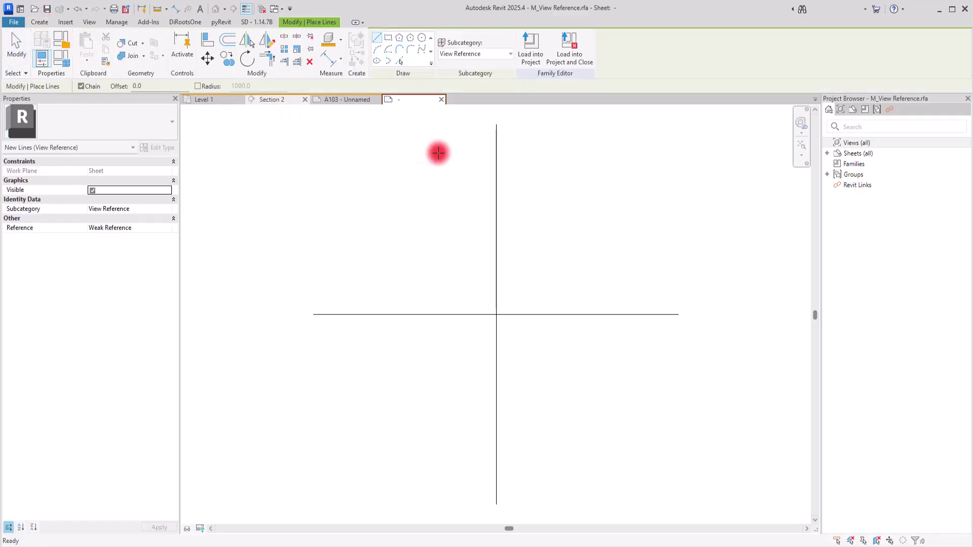
left_click(423, 39)
left_click(496, 314)
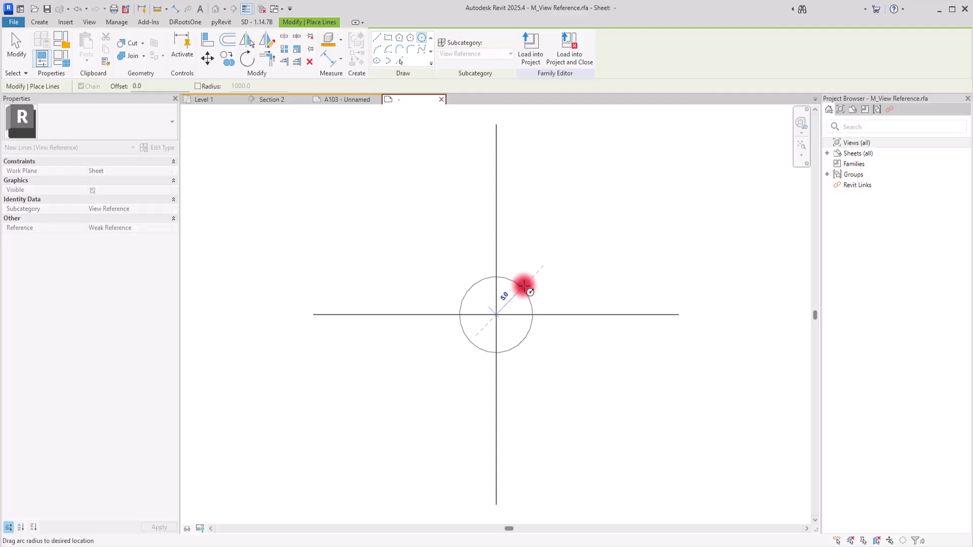
left_click(524, 286)
key("Escape")
key("Escape")
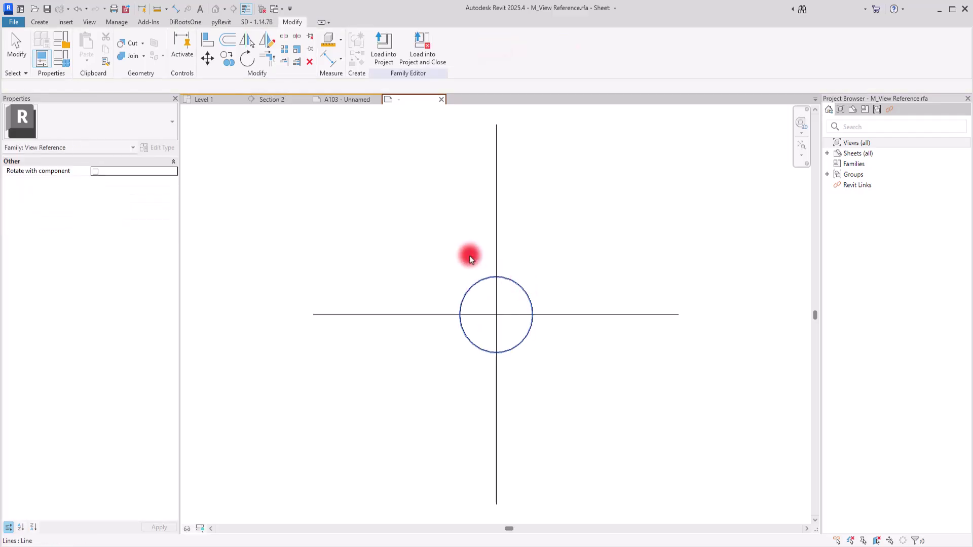
Step: Draw two sloping lines from one point on the vertical line just above the circle, tangent to its upper left and upper right
left_click(40, 22)
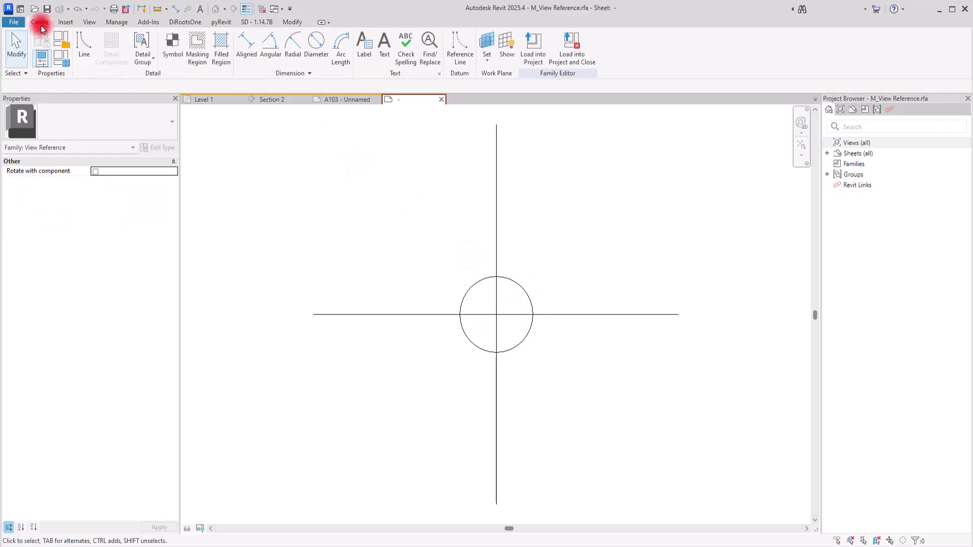
left_click(78, 38)
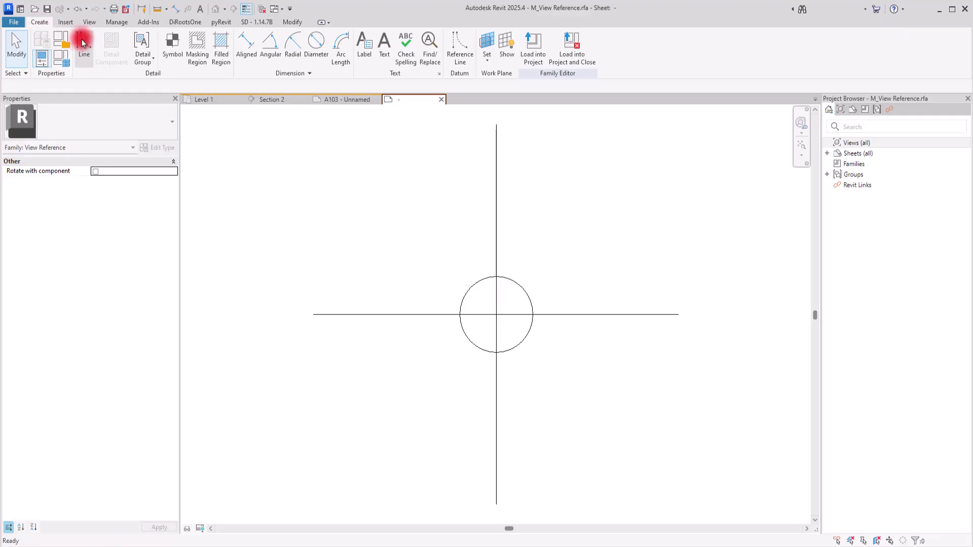
left_click(499, 265)
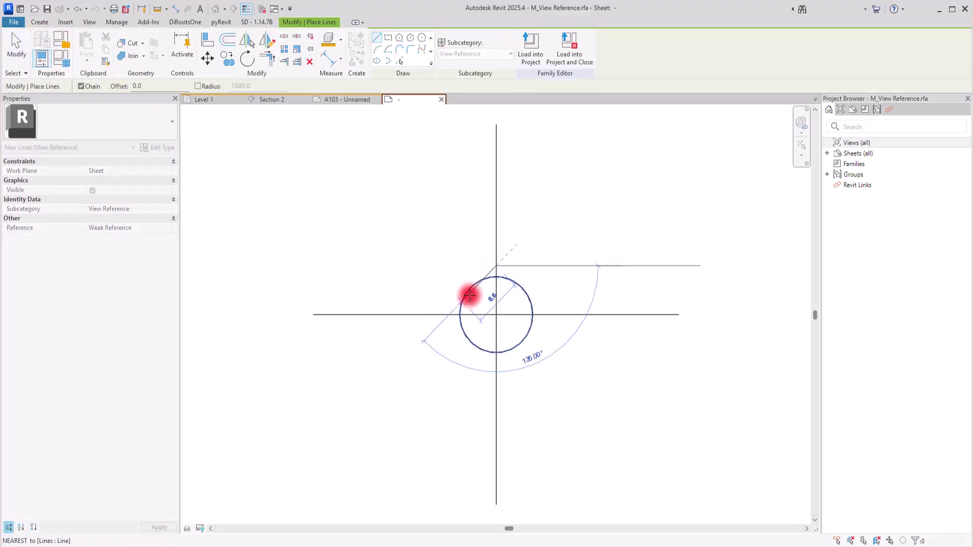
scroll(469, 288, "up", 3)
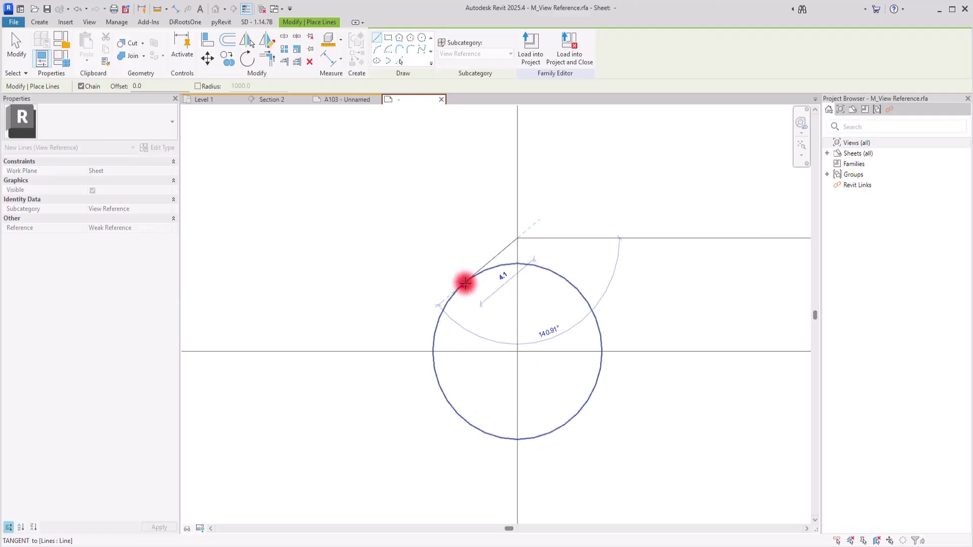
left_click(463, 284)
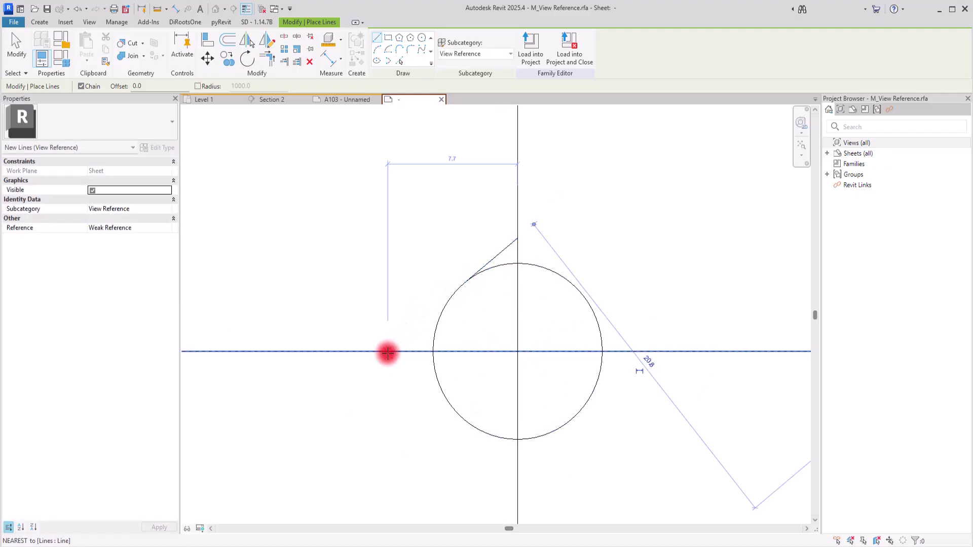
key("Escape")
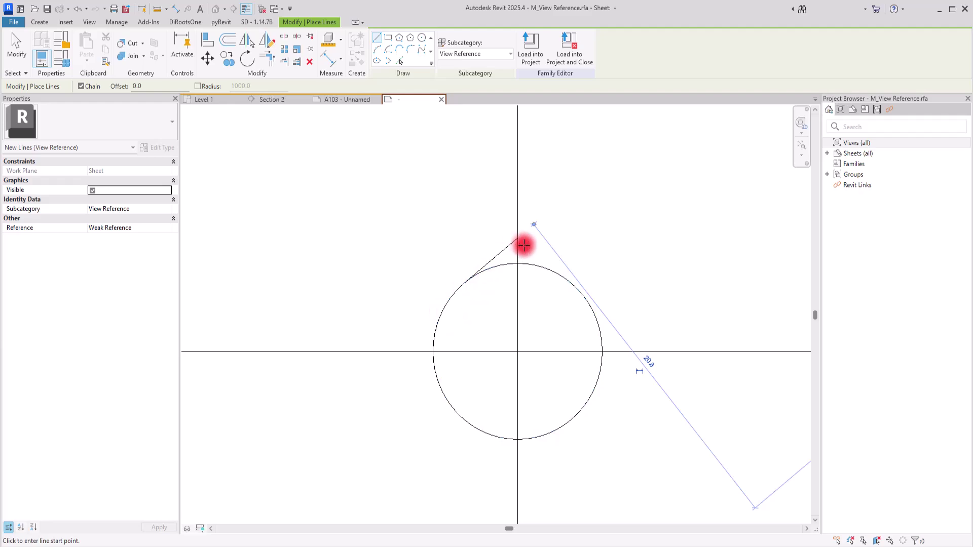
left_click(516, 239)
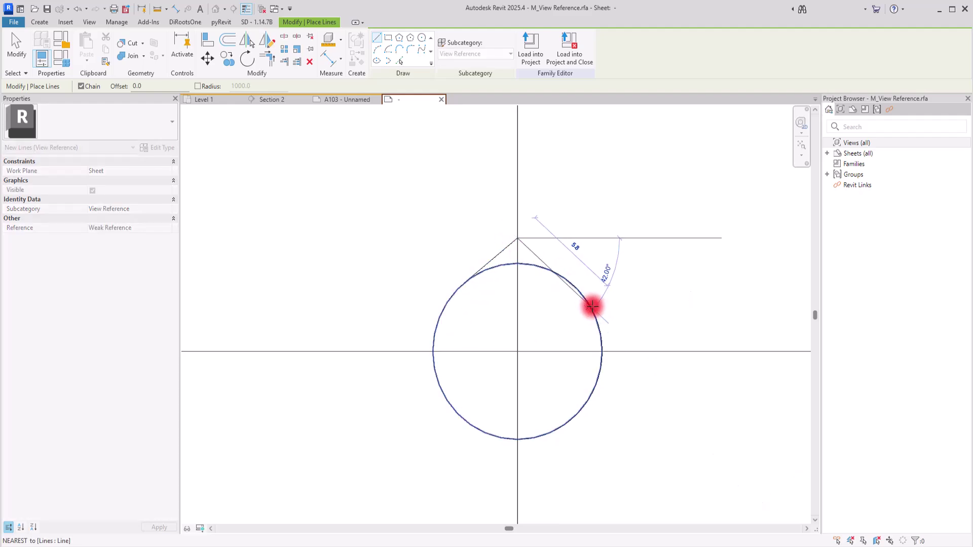
left_click(572, 286)
key("Escape")
key("Escape")
scroll(357, 228, "down", 3)
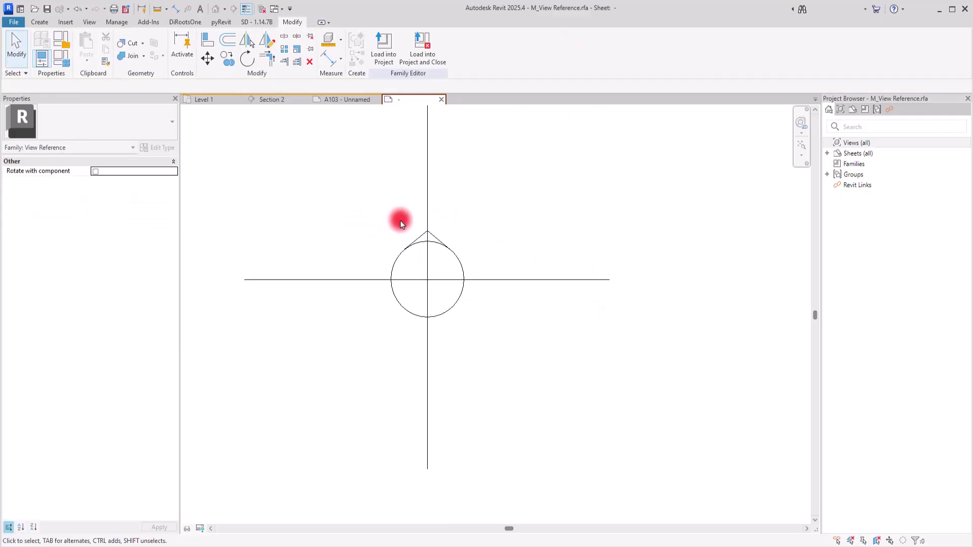
Step: Start a filled region and pick the circle and the two sloping lines as its boundary
scroll(399, 220, "up", 3)
middle_click_drag(363, 241, 383, 241)
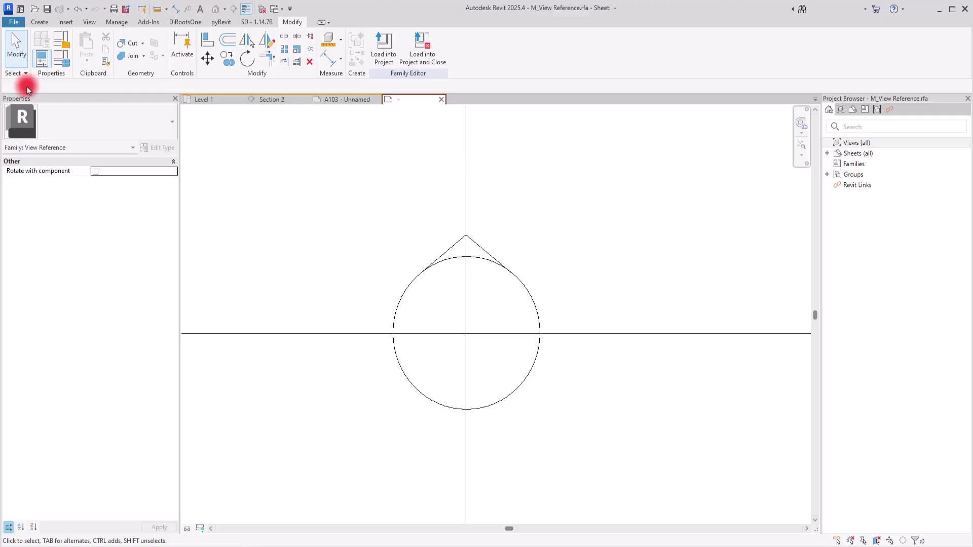
left_click(39, 22)
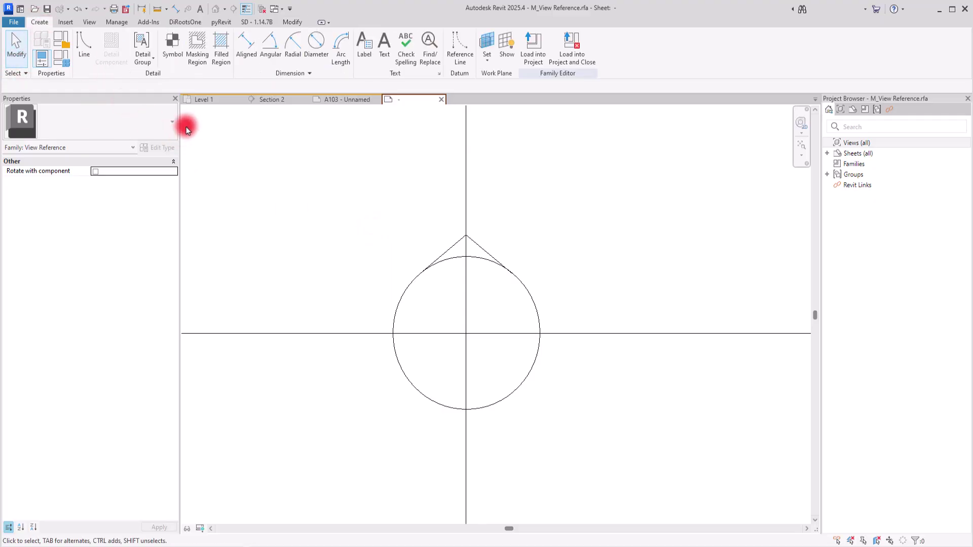
left_click(218, 56)
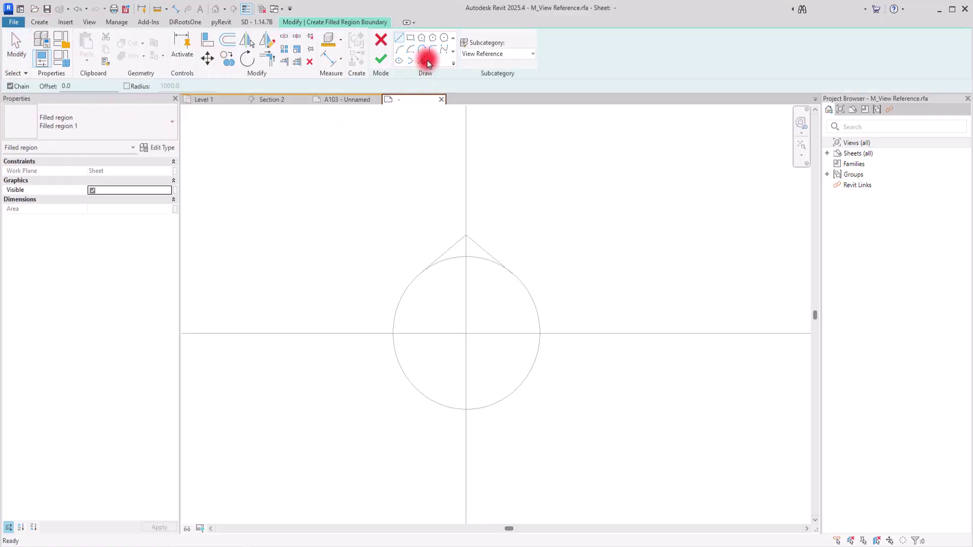
left_click(422, 61)
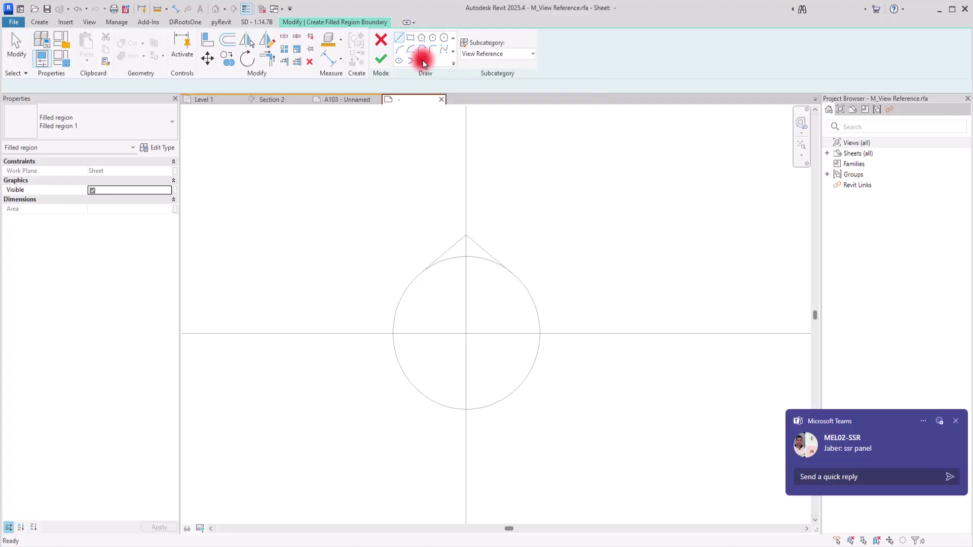
left_click(450, 263)
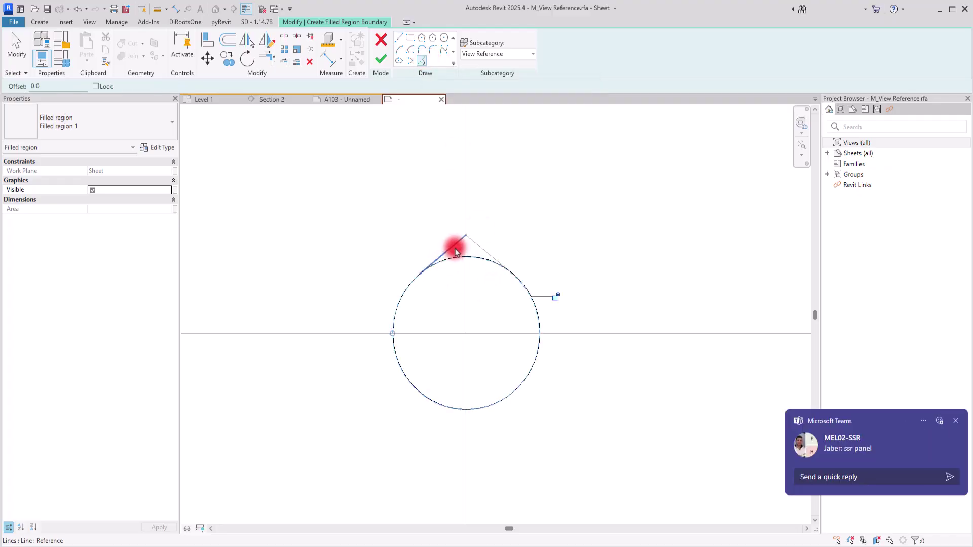
left_click(455, 252)
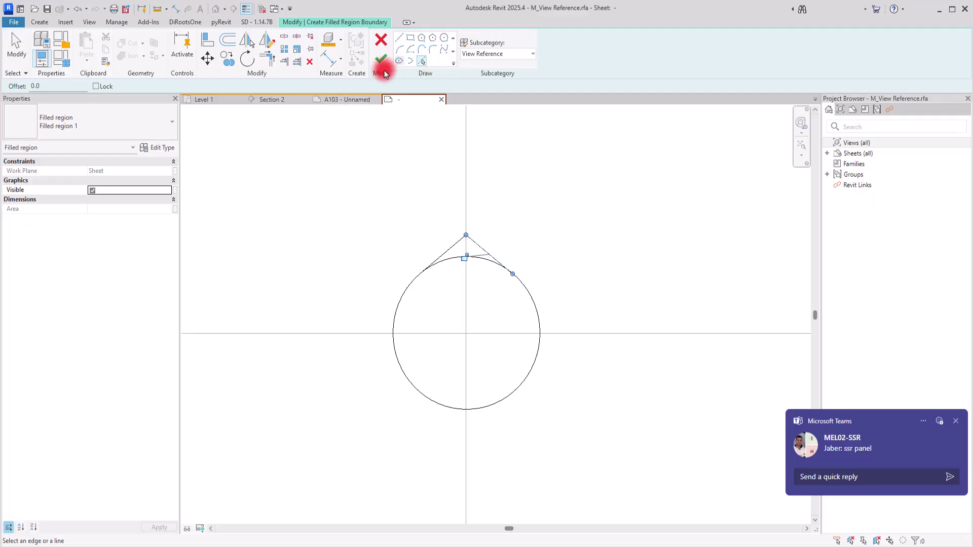
Step: Trim the circle boundary to the arc between the two sloping lines and finish the filled region
left_click(265, 60)
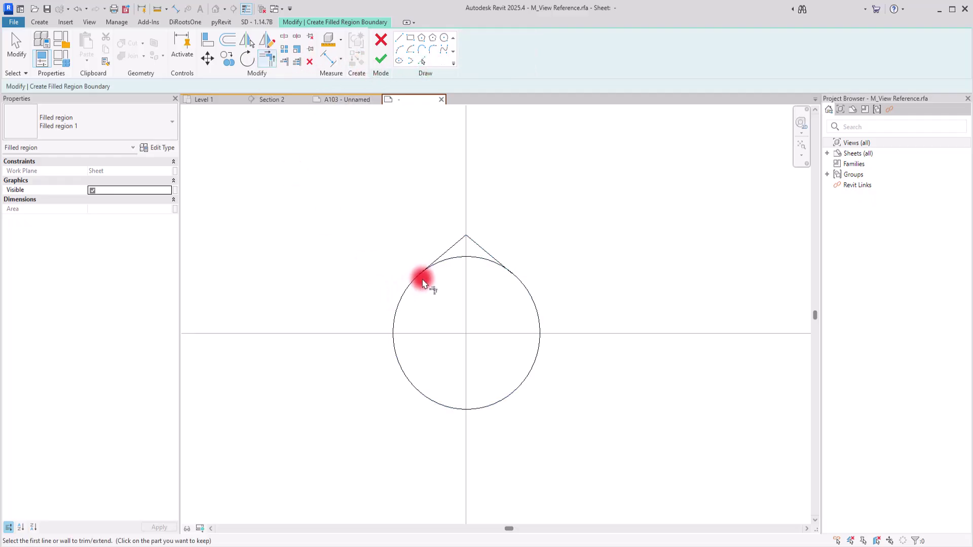
left_click(441, 257)
left_click(482, 254)
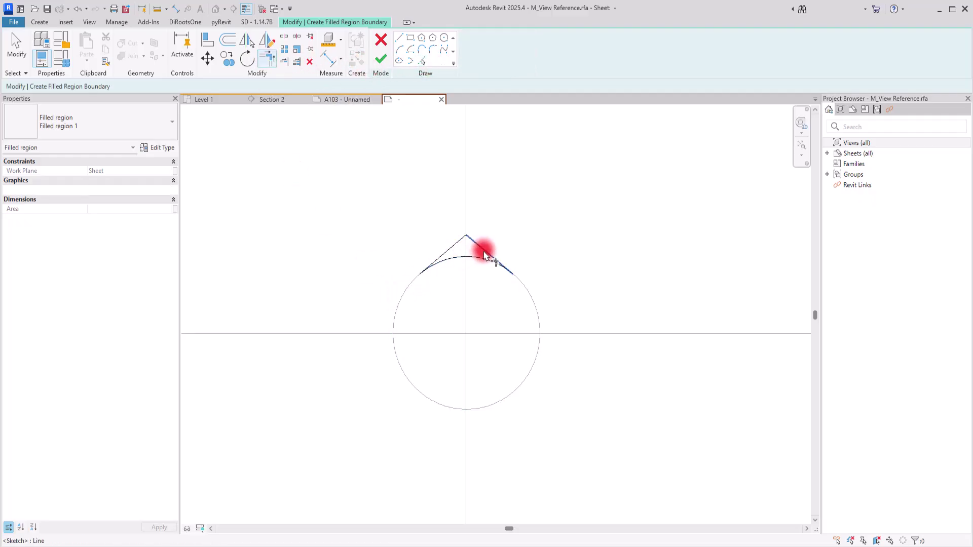
key("Escape")
left_click(381, 59)
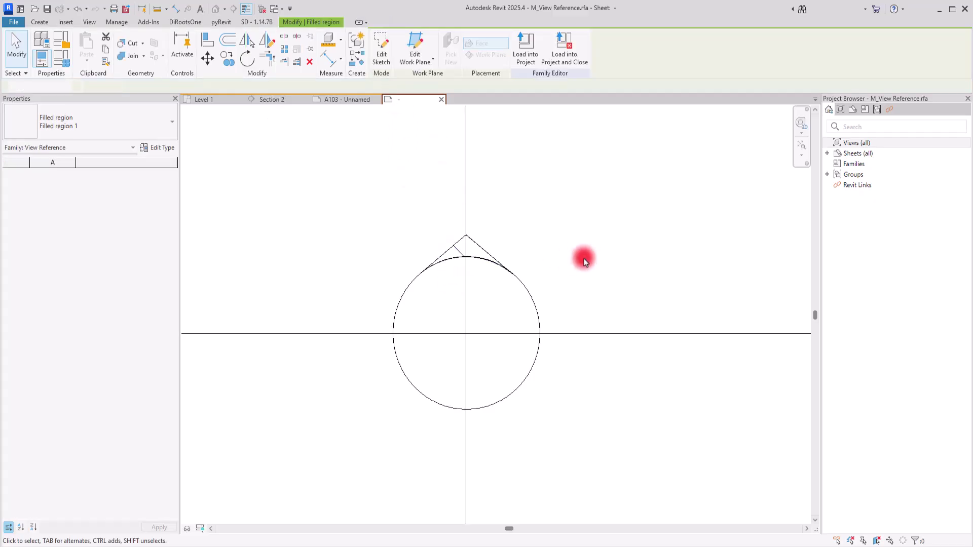
Step: Duplicate the arrowhead's filled region type as Filled region 2 and set its foreground fill pattern to Solid fill
left_click(463, 246)
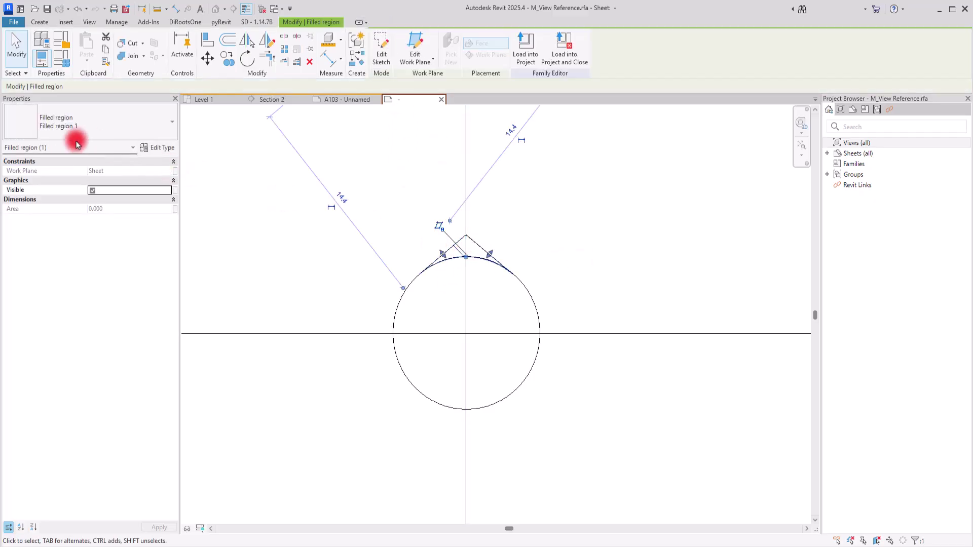
left_click(158, 147)
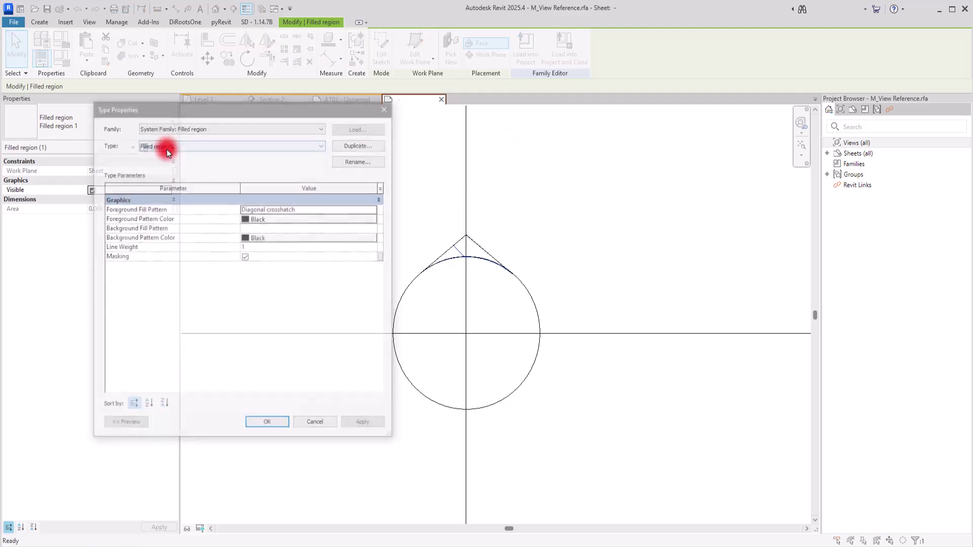
left_click(355, 144)
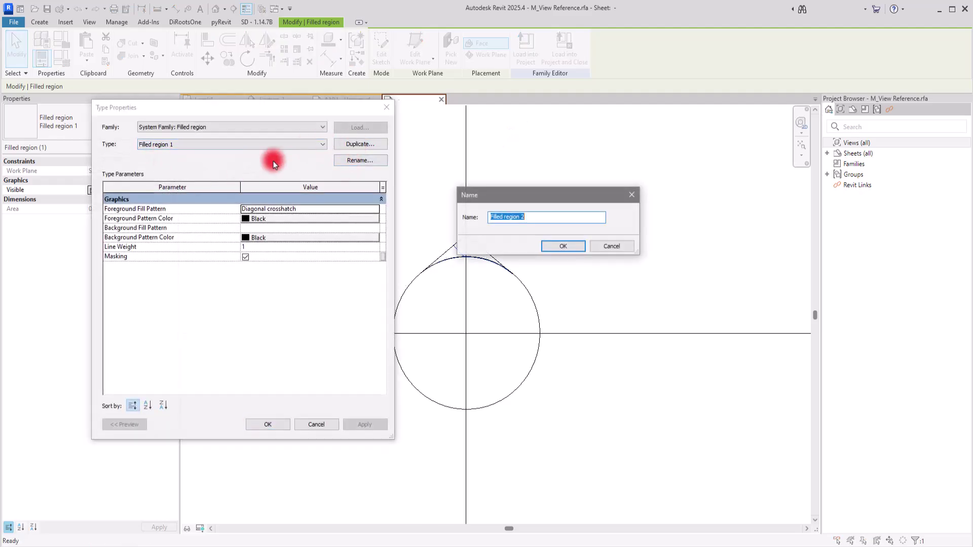
left_click(560, 244)
left_click(377, 209)
left_click(217, 263)
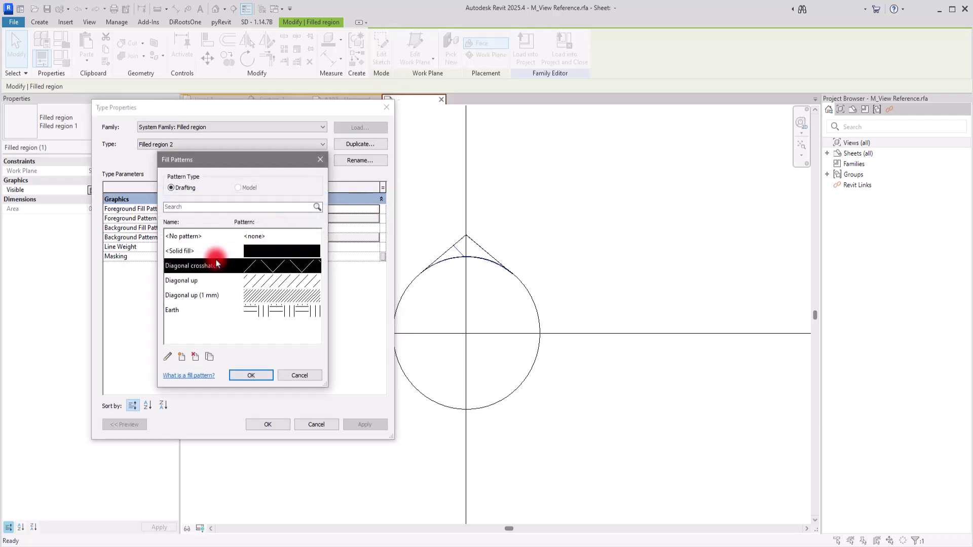
left_click(191, 252)
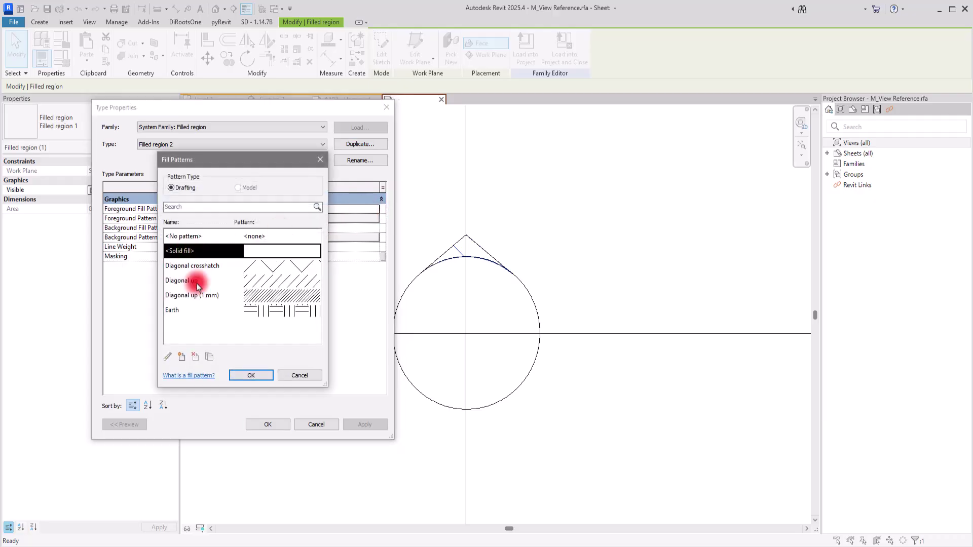
left_click(251, 375)
left_click(268, 432)
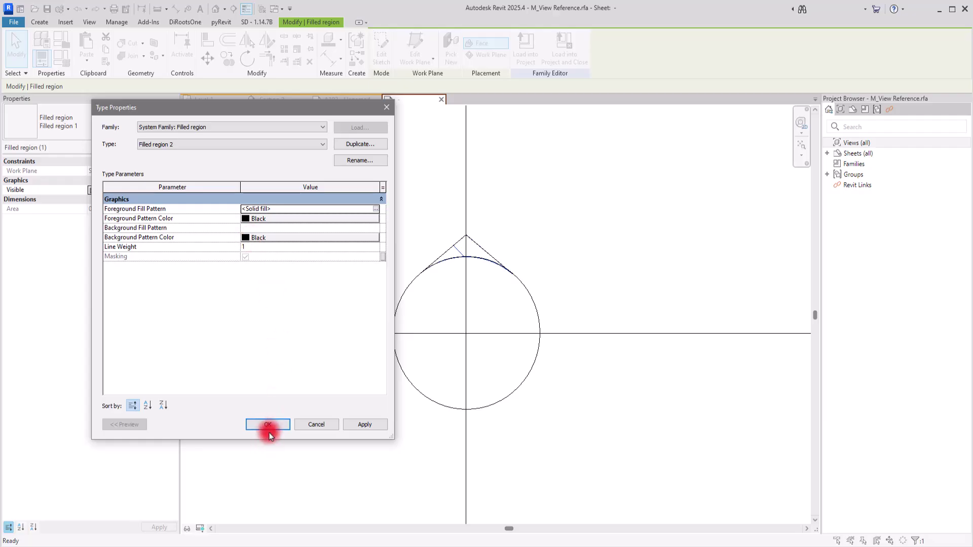
left_click(513, 224)
Step: Draw a 10 mm horizontal line across the circle's diameter, over the long horizontal line
scroll(482, 251, "down", 2)
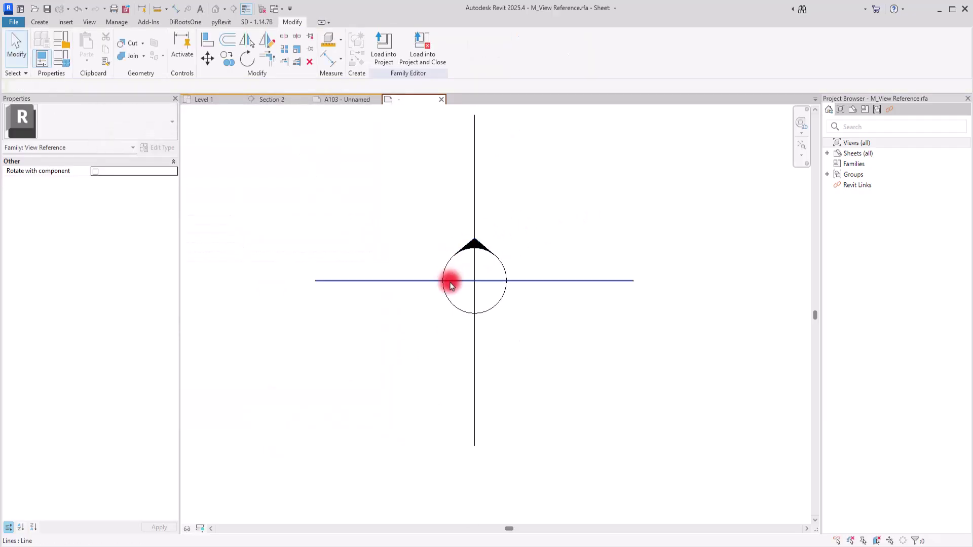
scroll(513, 241, "up", 2)
left_click(40, 21)
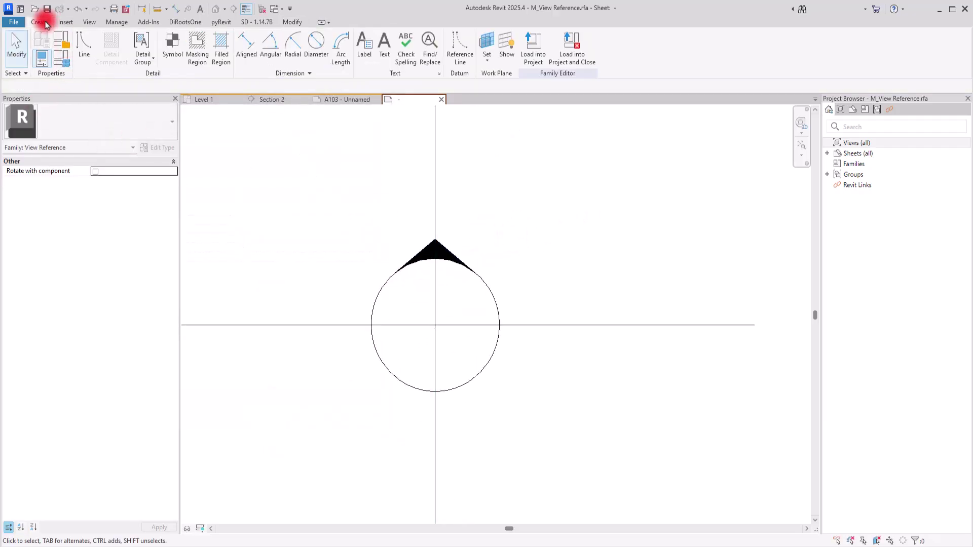
left_click(83, 49)
left_click(372, 325)
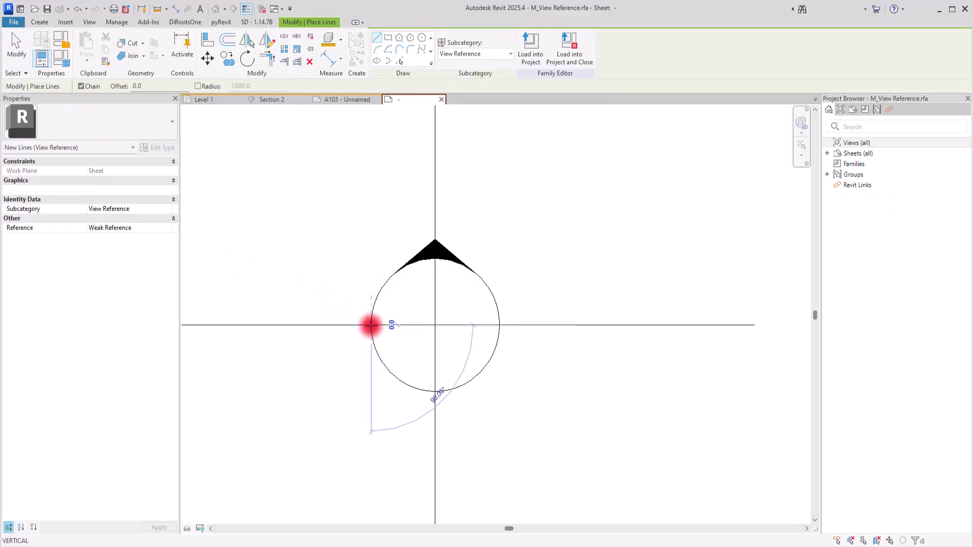
key("Escape")
key("Escape")
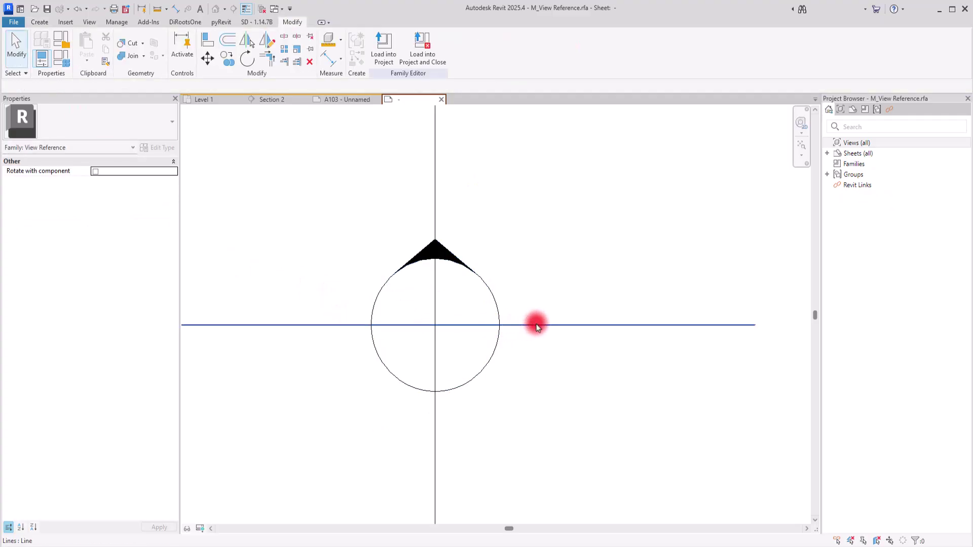
Step: Move the two 50 mm crossing lines from the View Reference subcategory to another line subcategory, leaving the diameter line in View Reference
left_click(537, 325)
left_click(433, 173, "ctrl")
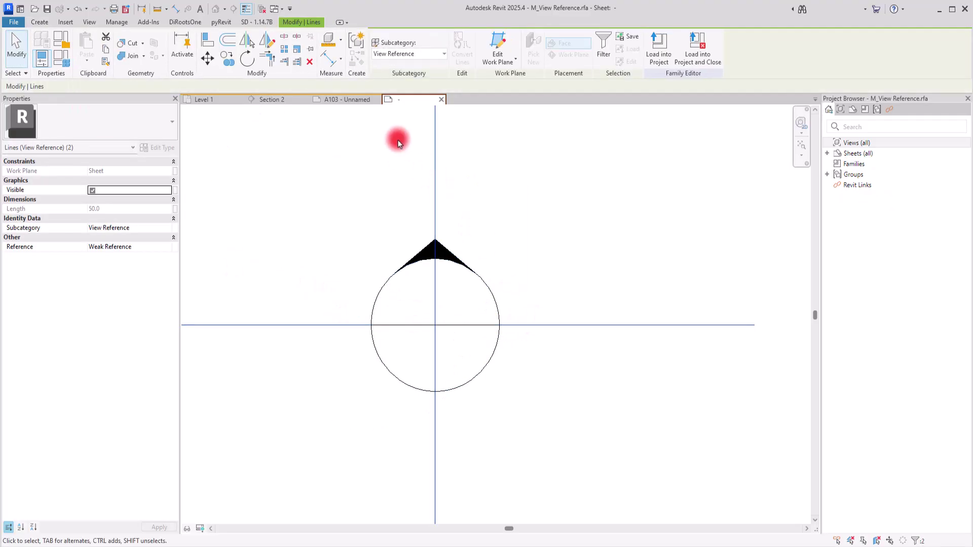
left_click(428, 53)
left_click(400, 77)
left_click(522, 215)
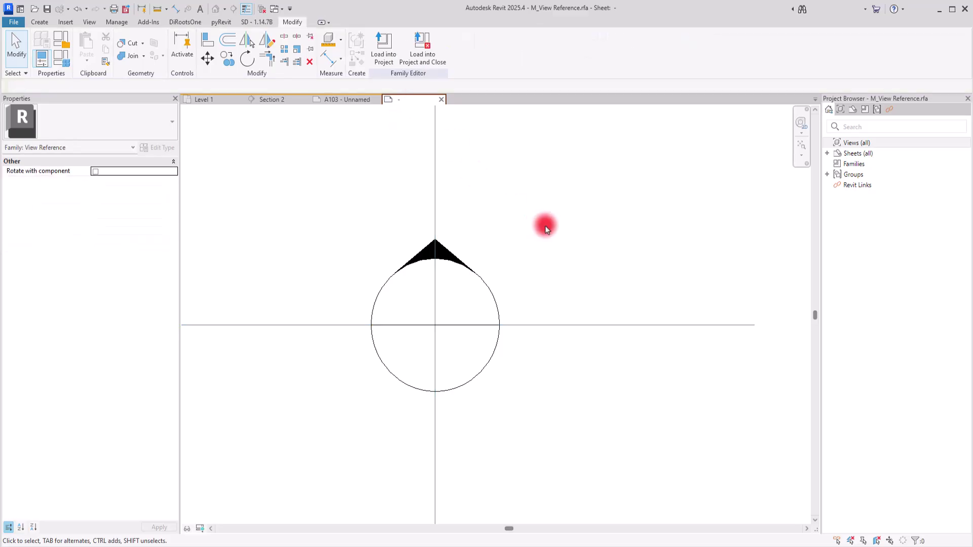
left_click(407, 325)
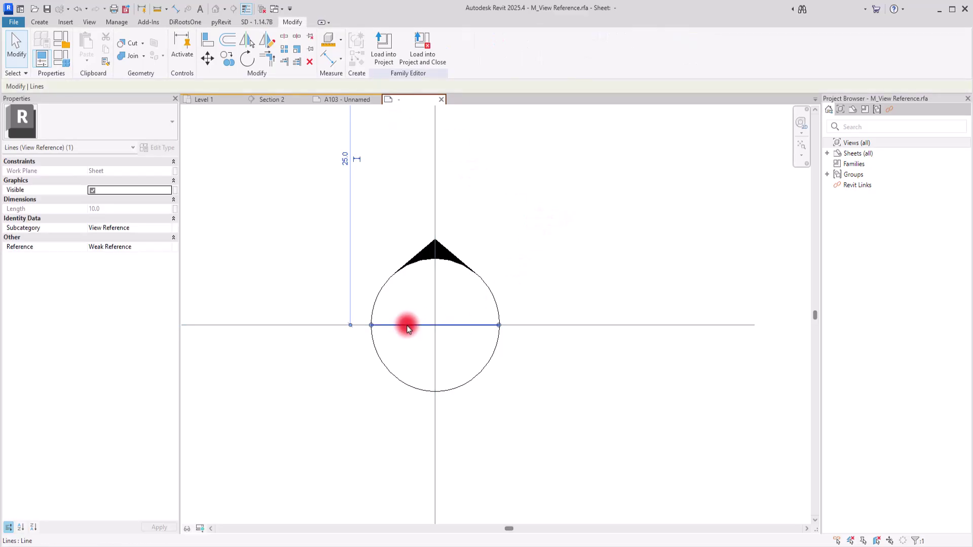
left_click(582, 269)
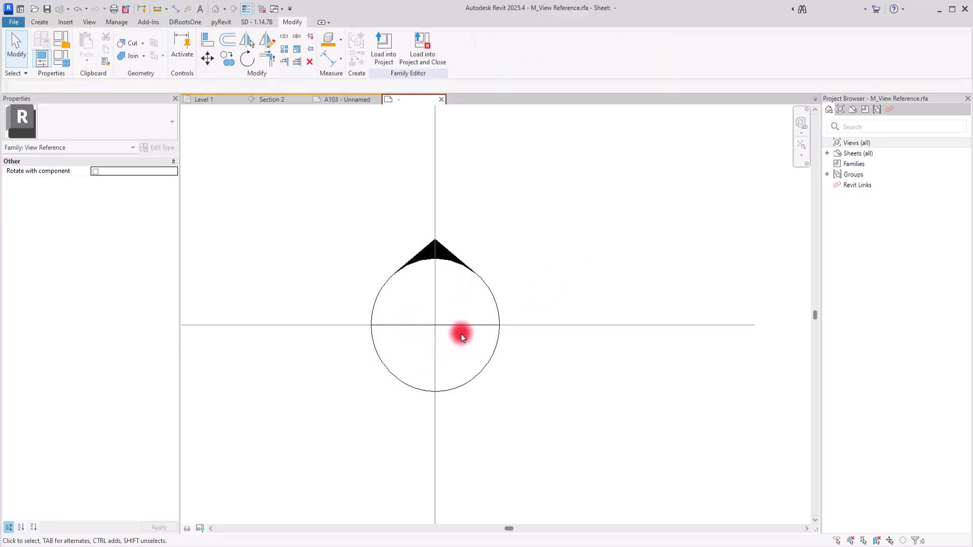
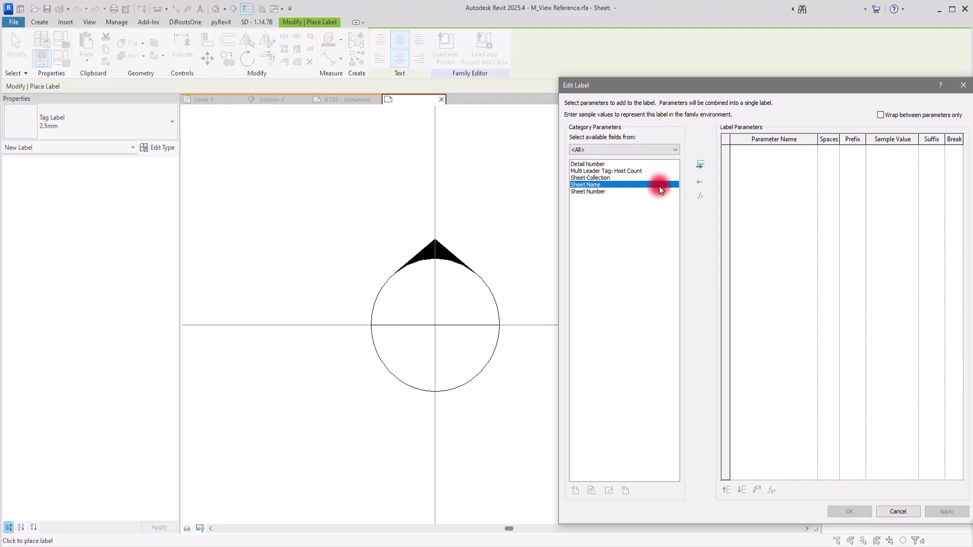
Step: Create a label with the Sheet Name parameter and position it over the upper half of the circle
left_click(700, 165)
left_click_drag(719, 84, 482, 16)
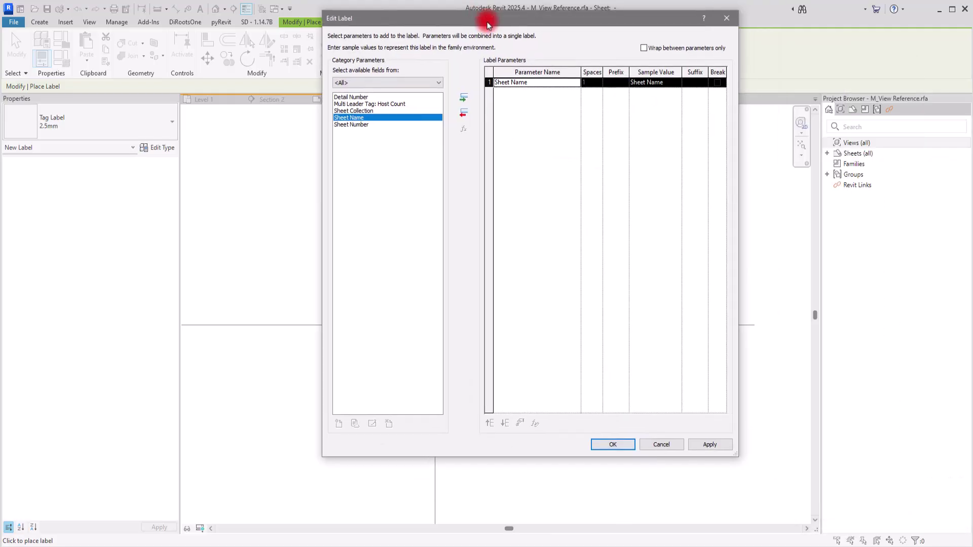
left_click(609, 443)
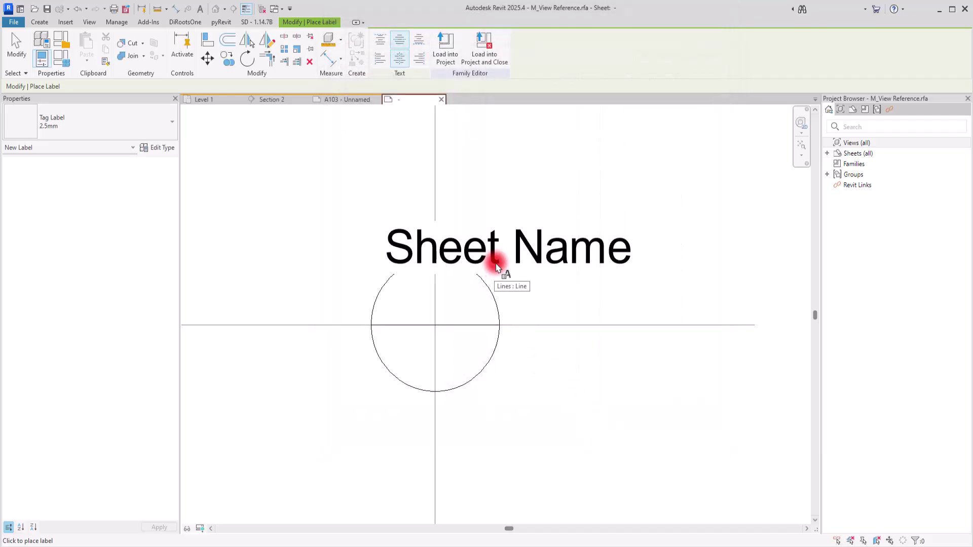
left_click(518, 255)
scroll(434, 275, "down", 4)
scroll(434, 269, "up", 3)
left_click_drag(481, 273, 426, 305)
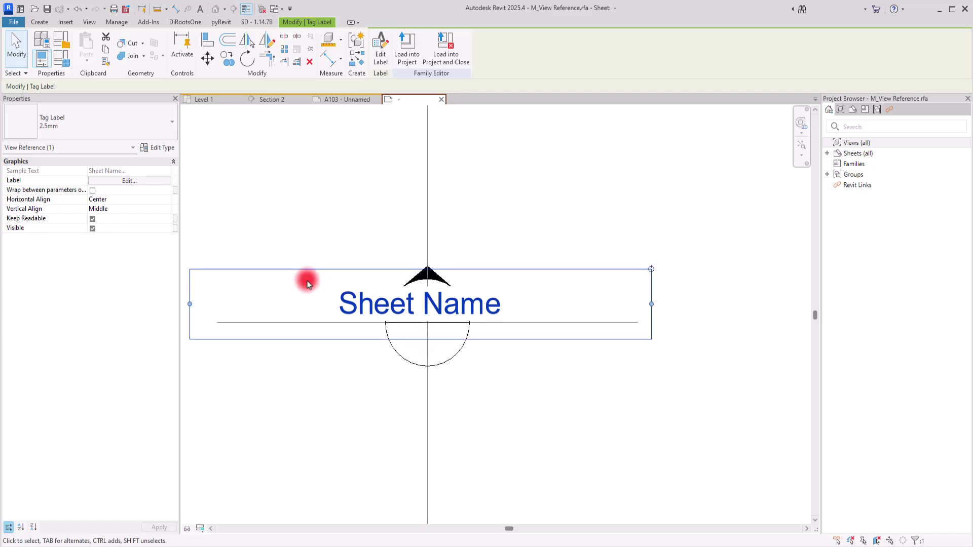
Step: Set the background of the Sheet Name label's 2.5mm type to Transparent
left_click(158, 152)
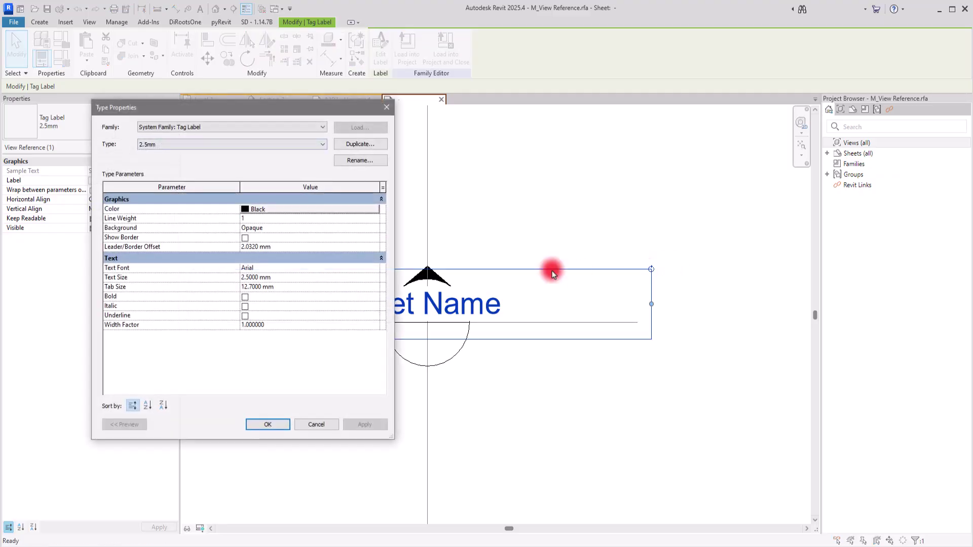
left_click(378, 230)
left_click(259, 247)
left_click(280, 424)
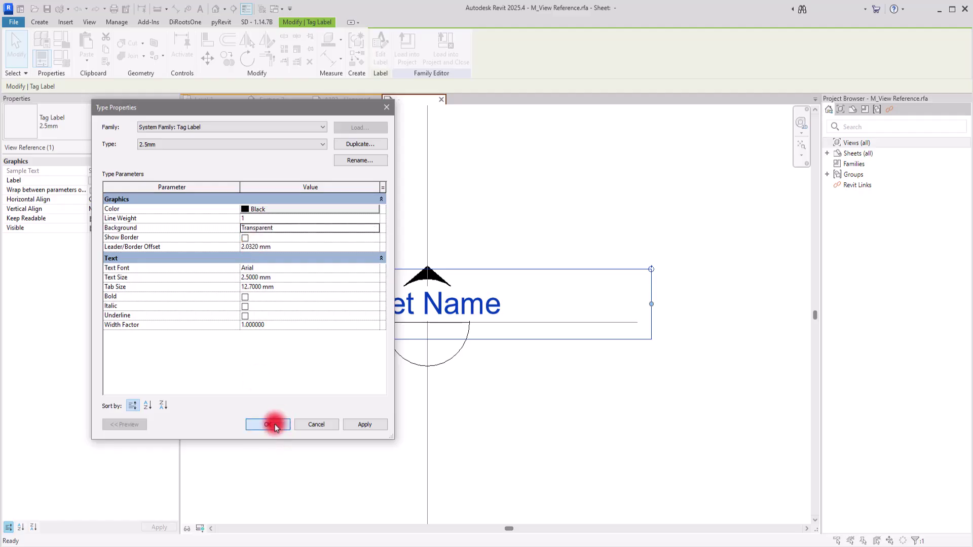
left_click(304, 421)
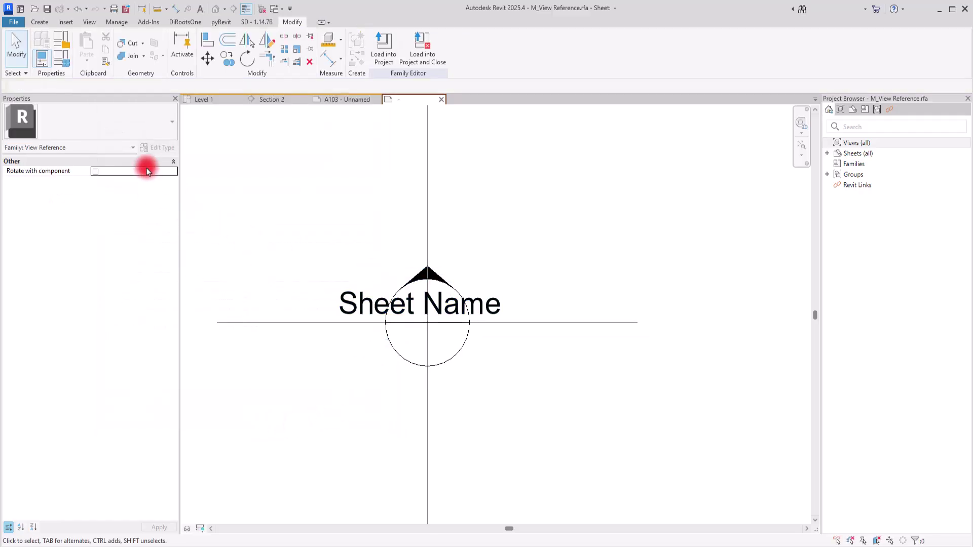
Step: Review the Background option in the Sheet Name label's type properties without changing it
left_click(351, 293)
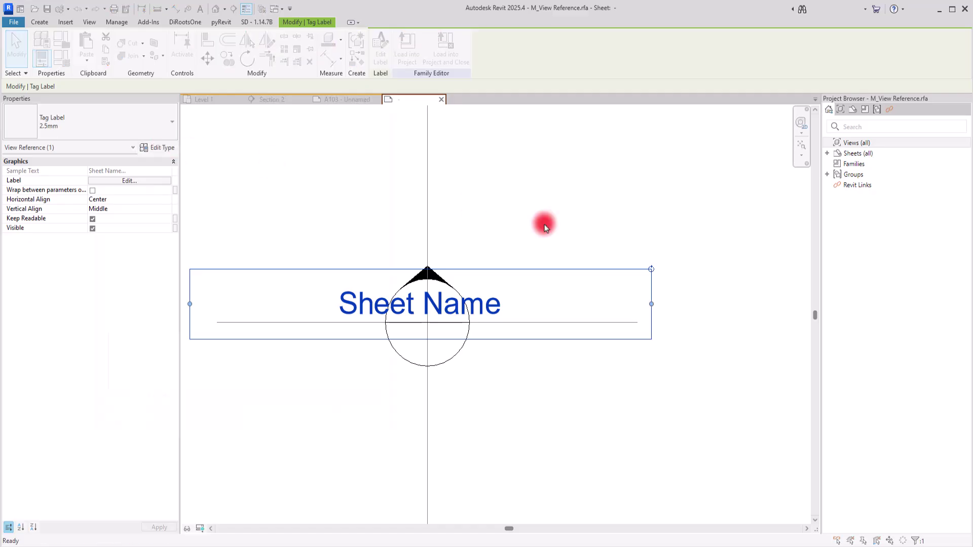
key("t")
key("p")
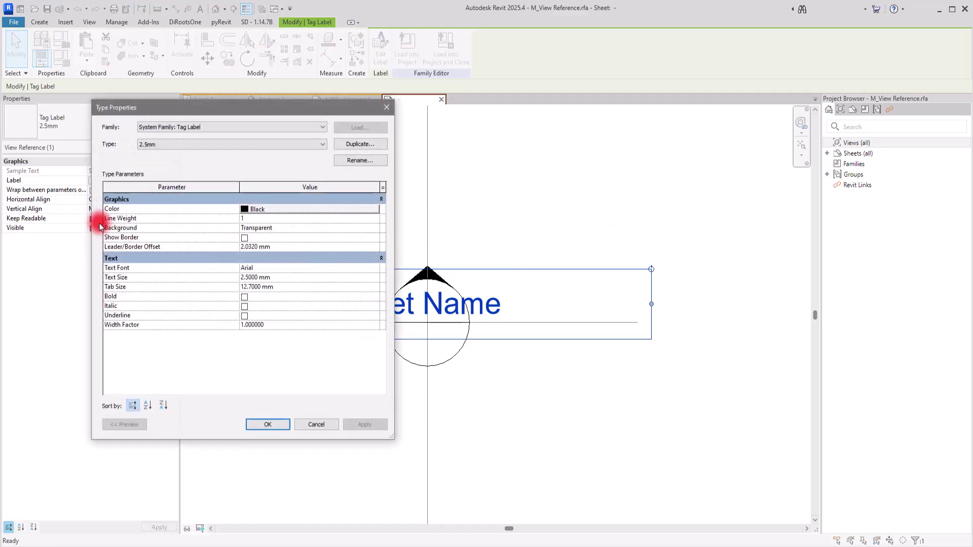
left_click(380, 230)
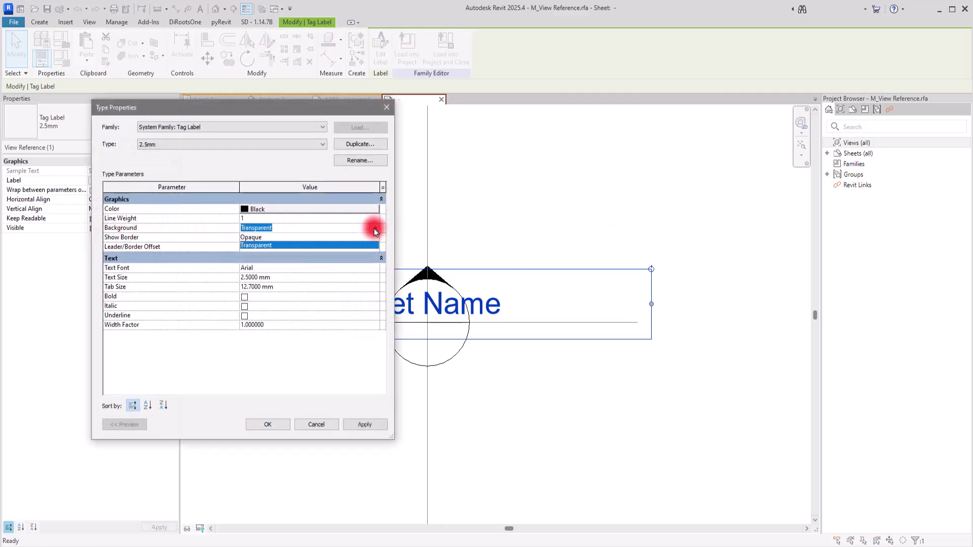
left_click(277, 422)
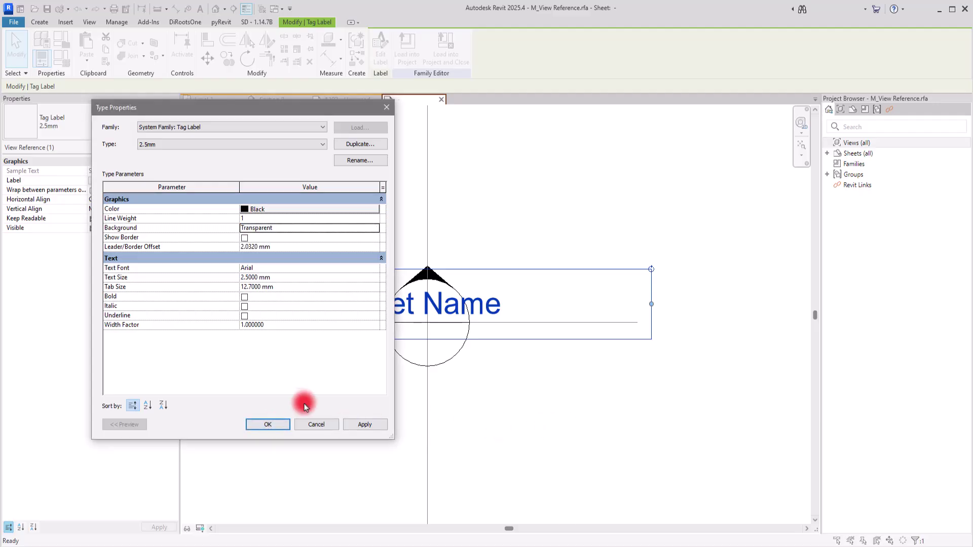
left_click(317, 424)
left_click(523, 397)
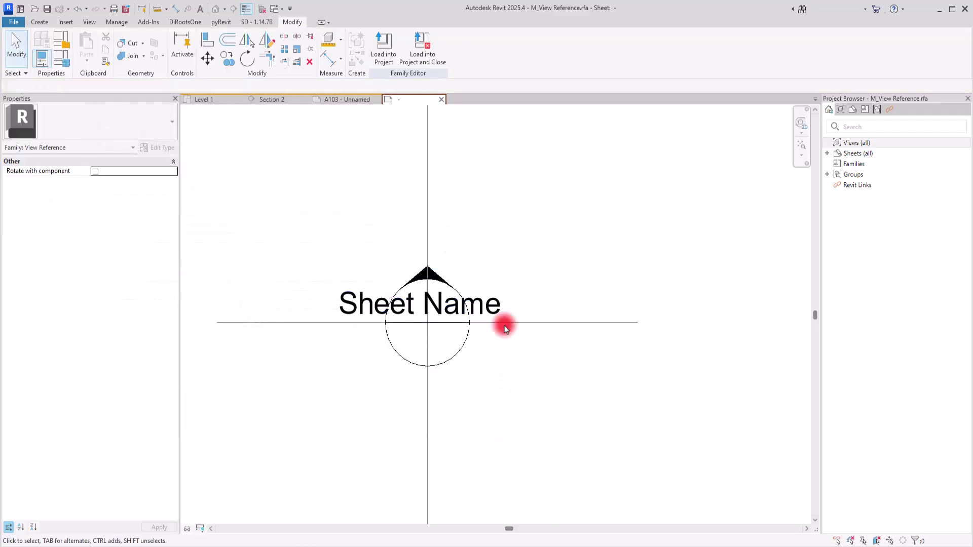
Step: Create a second label with the Sheet Number parameter in the empty area beside the symbol
left_click(39, 22)
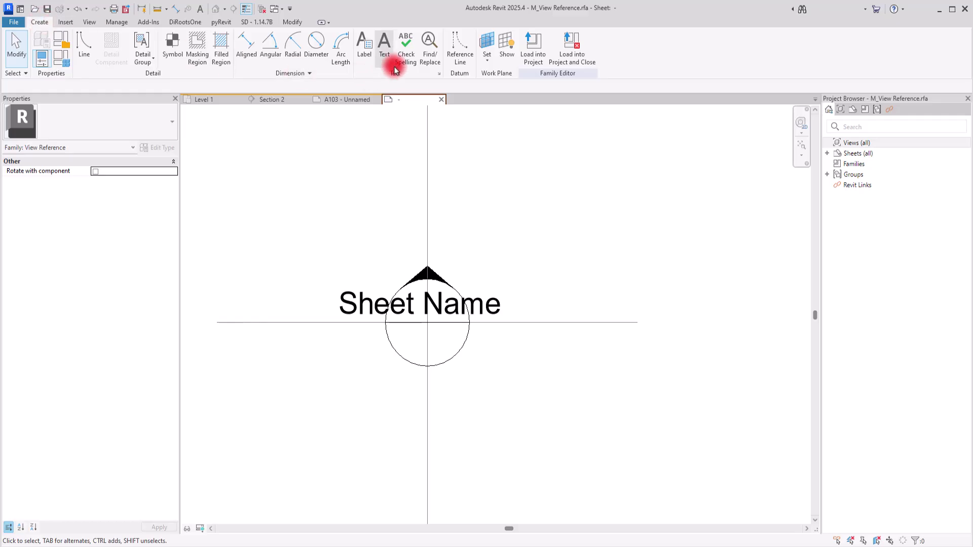
left_click(355, 44)
left_click(564, 252)
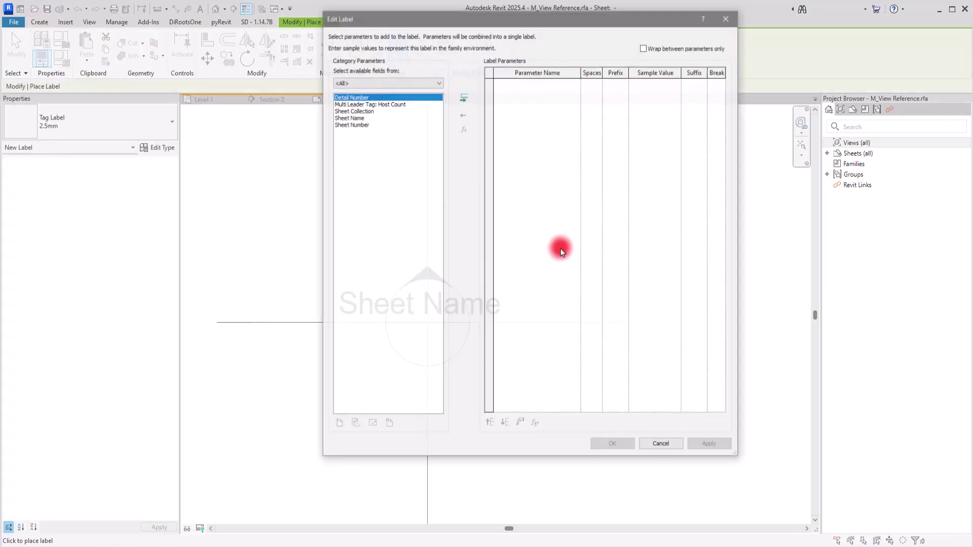
left_click(342, 124)
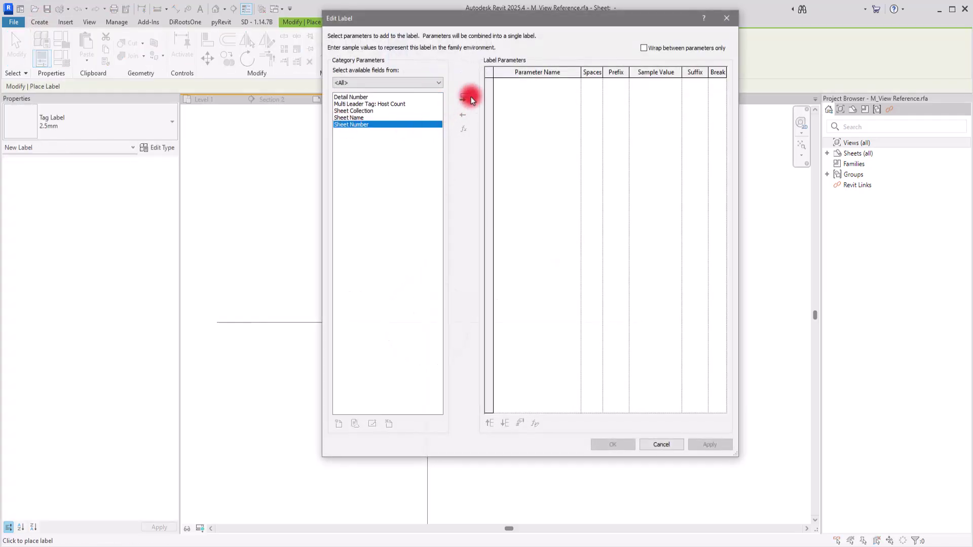
left_click(466, 98)
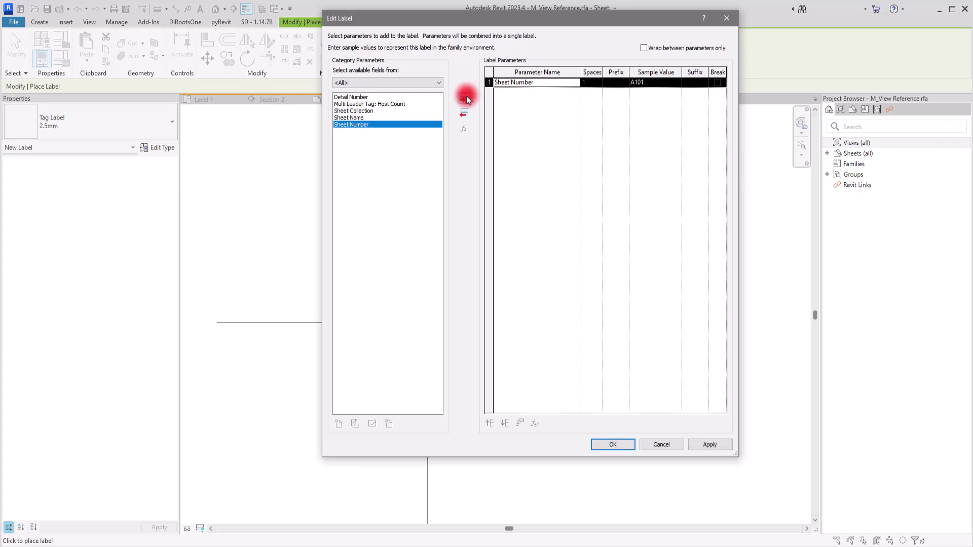
left_click(614, 444)
left_click(619, 233)
key("Escape")
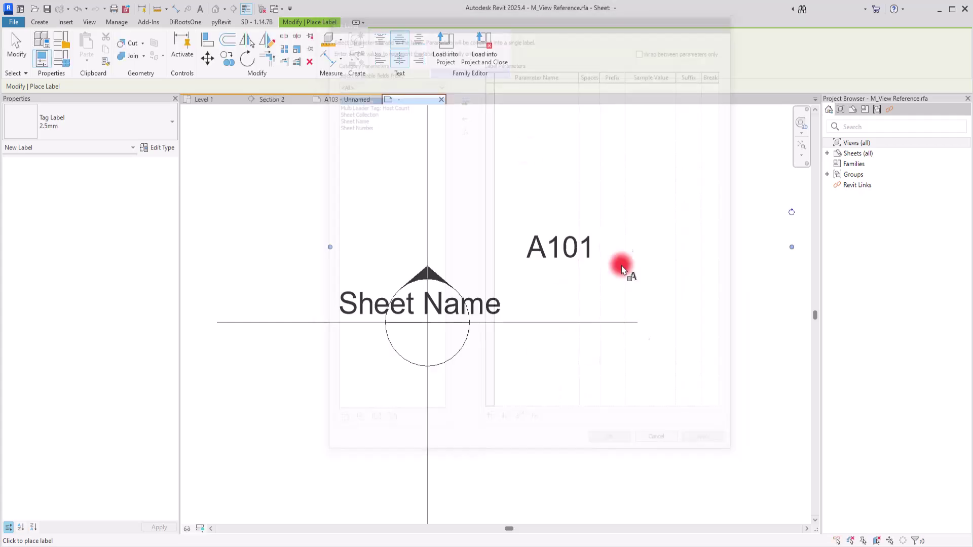
key("Escape")
Step: Move the Sheet Name label into the circle's lower half and the Sheet Number label into its upper half
left_click(570, 245)
left_click_drag(543, 260, 478, 245, "ctrl")
left_click(370, 298)
left_click_drag(370, 299, 371, 340, "ctrl")
left_click(497, 210)
left_click_drag(508, 204, 449, 302, "ctrl")
left_click(549, 207)
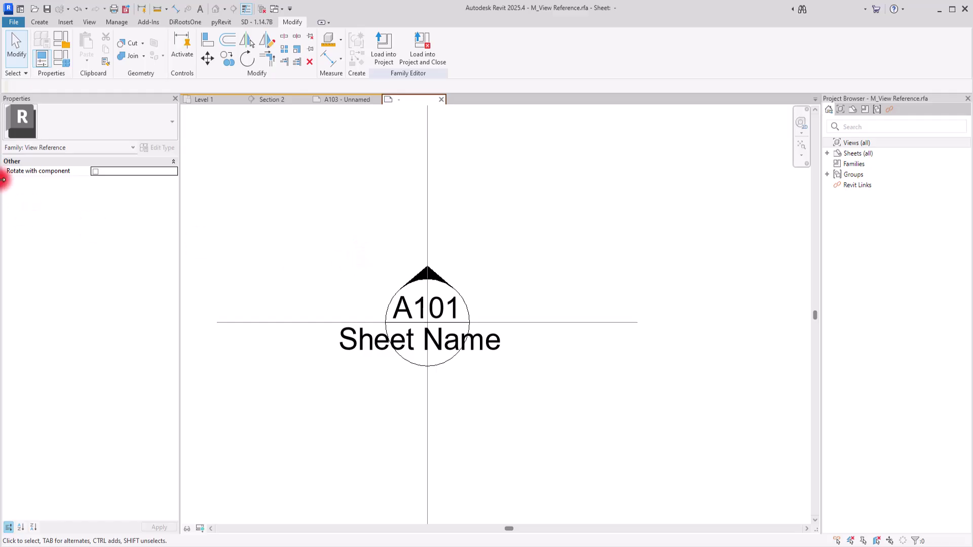
Step: Enable Rotate with component and load the family into the project, overwriting the existing version
left_click(97, 172)
left_click(386, 45)
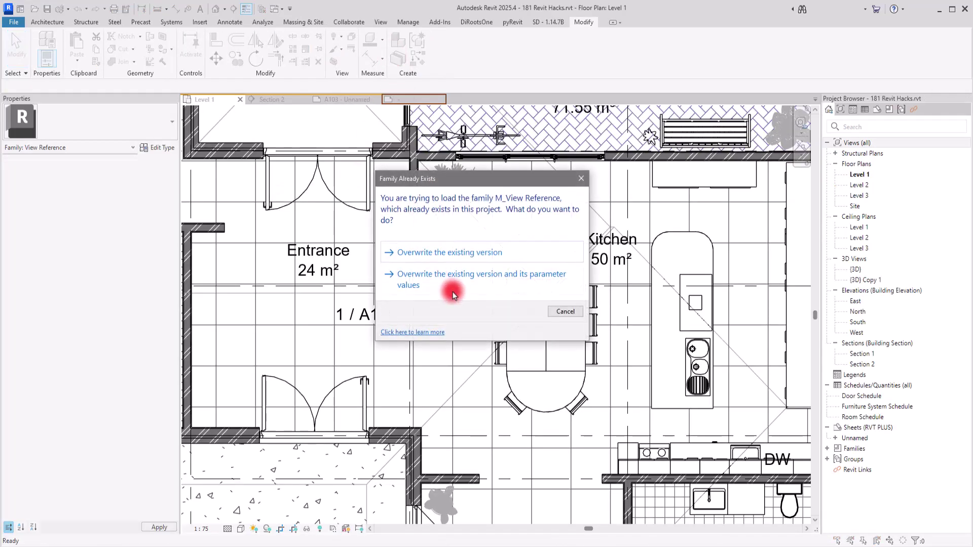
left_click(428, 253)
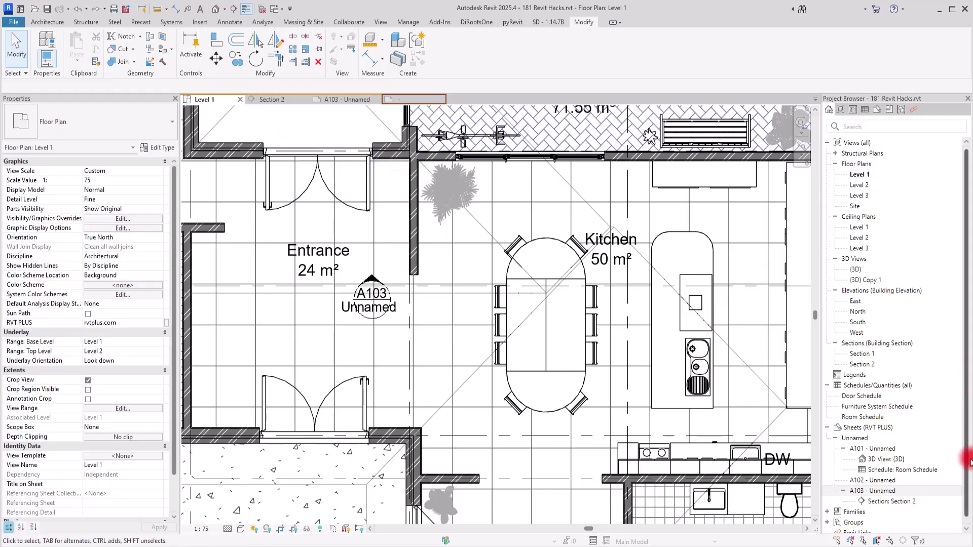
Step: Rename sheet A103 from the project's sheet list as Sec 2
scroll(916, 446, "down", 1)
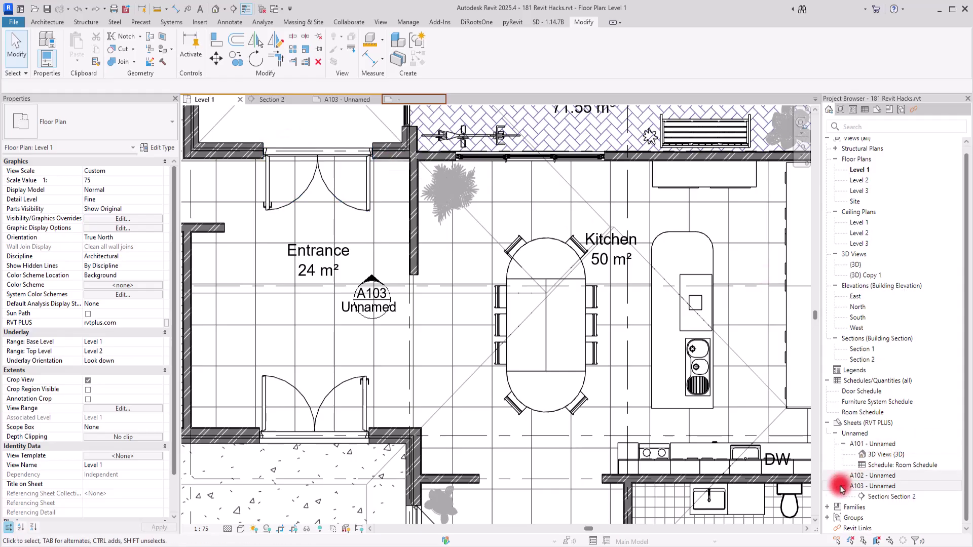
left_click(856, 423)
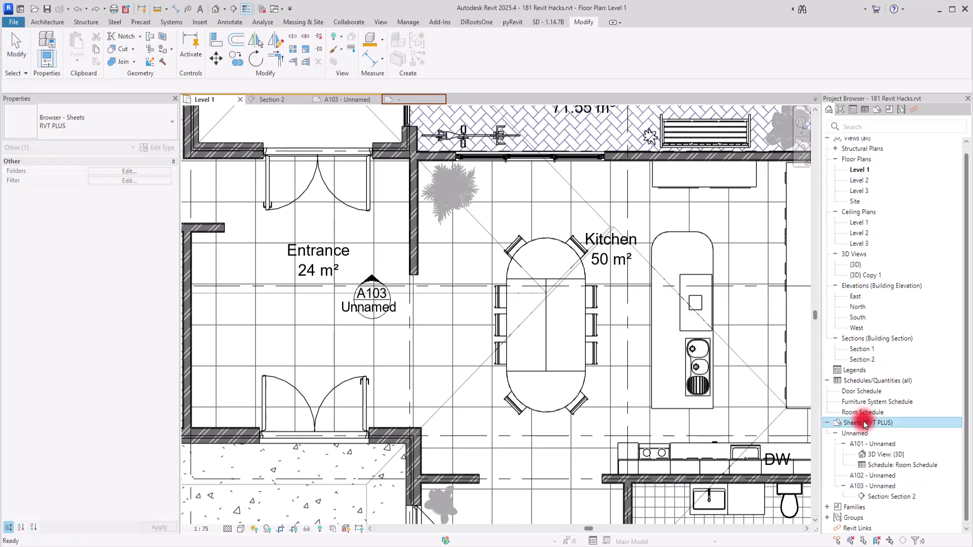
left_click(873, 486)
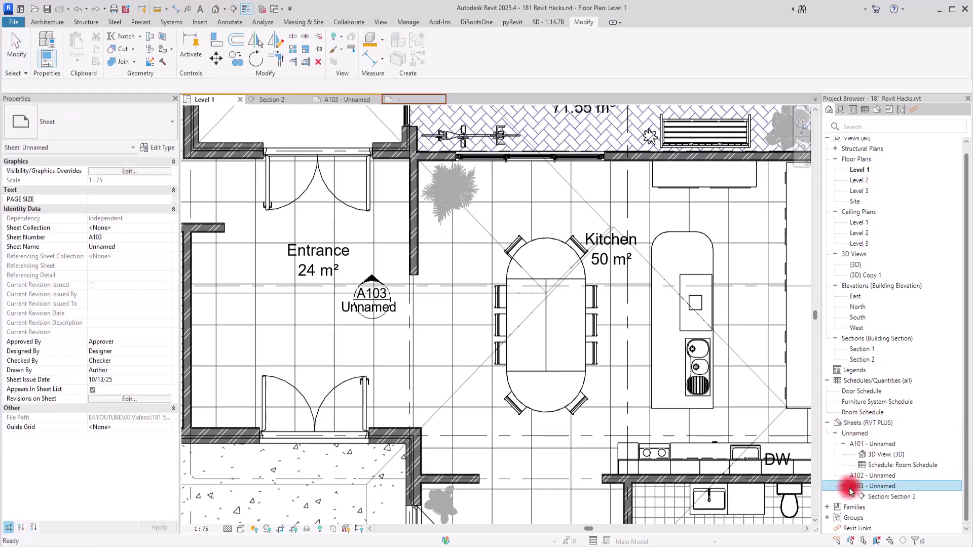
left_click(882, 487)
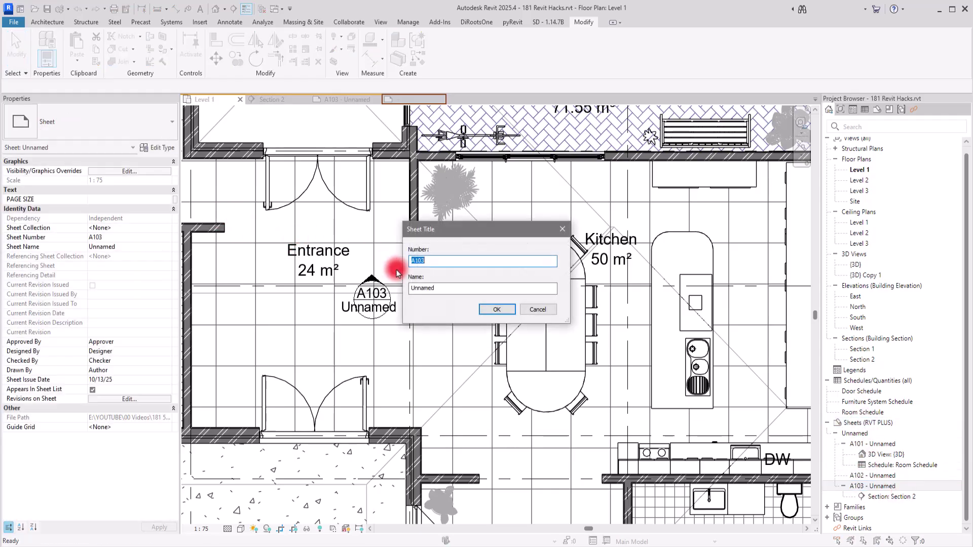
left_click_drag(435, 288, 396, 287)
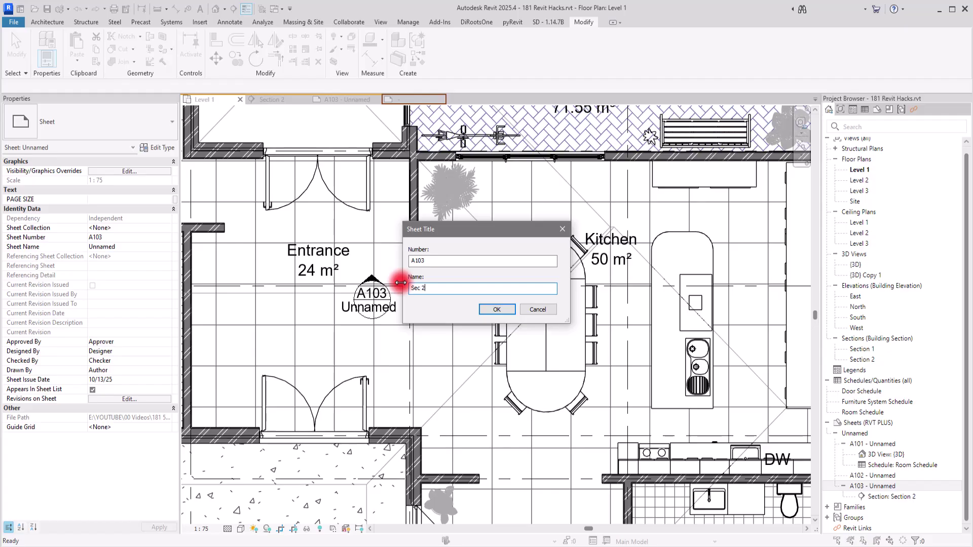
left_click(498, 309)
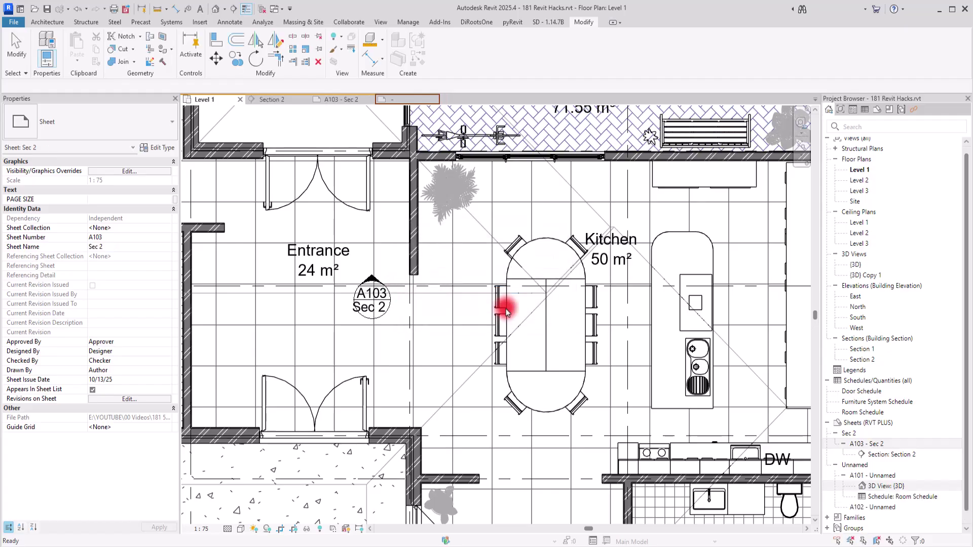
Step: Set the Level 1 floor plan's view scale to 1:100 and inspect the view reference symbol
scroll(348, 312, "up", 5)
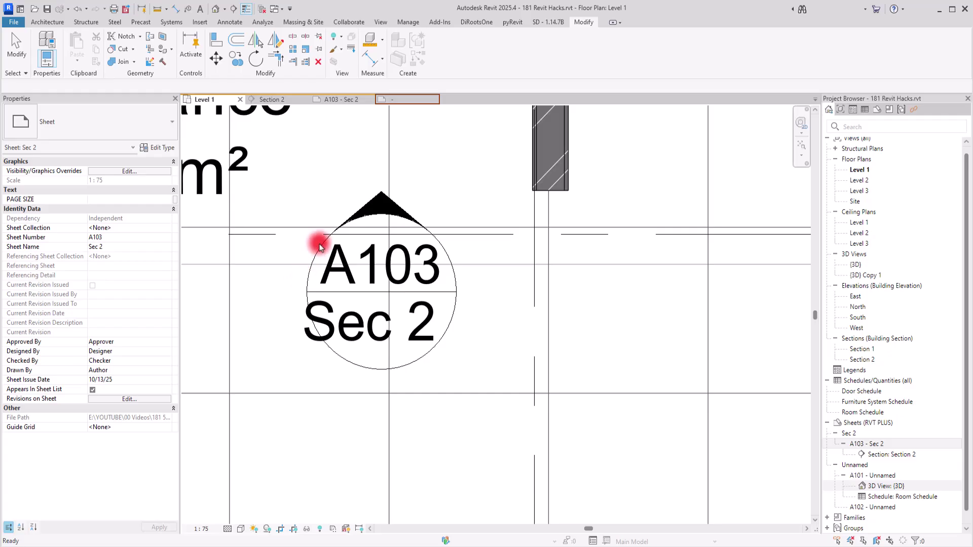
scroll(428, 358, "down", 4)
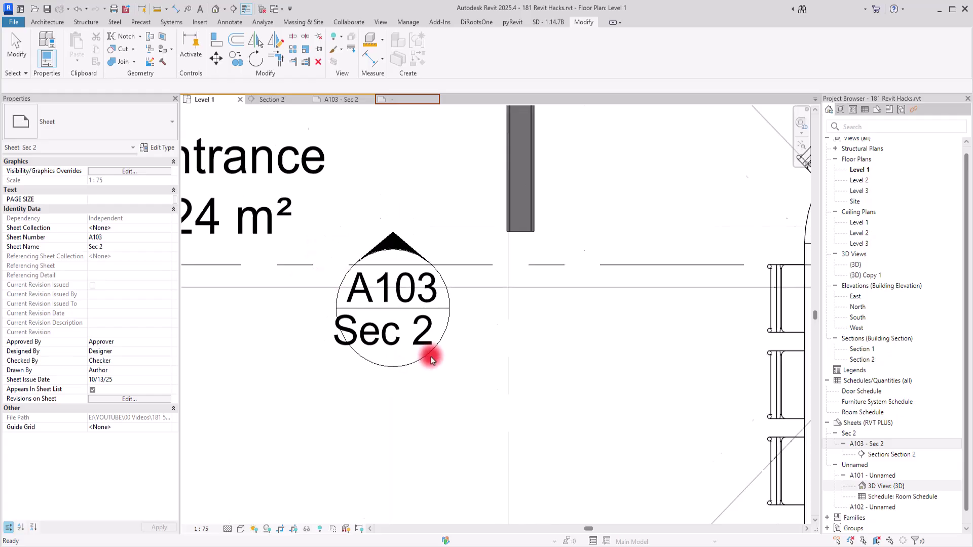
left_click(208, 530)
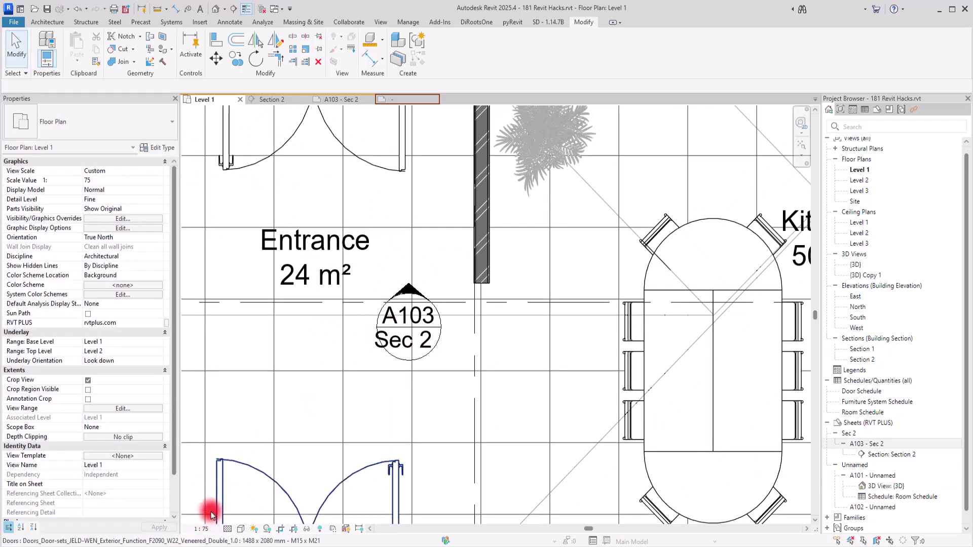
left_click(198, 529)
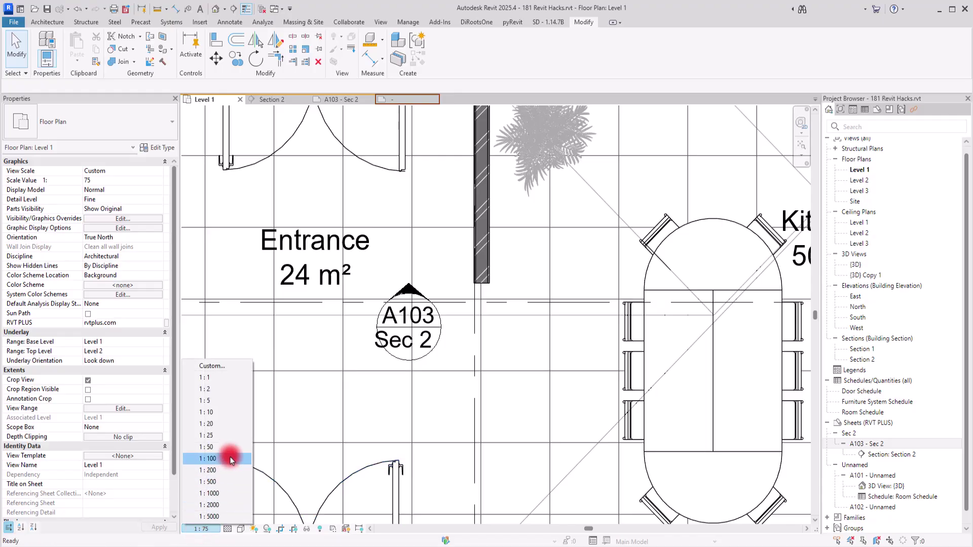
scroll(404, 369, "down", 4)
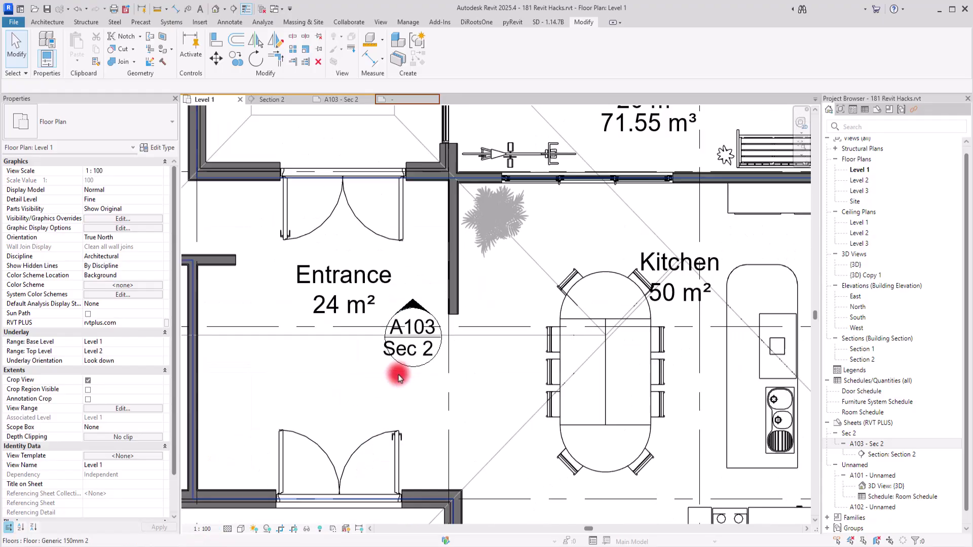
scroll(429, 338, "up", 5)
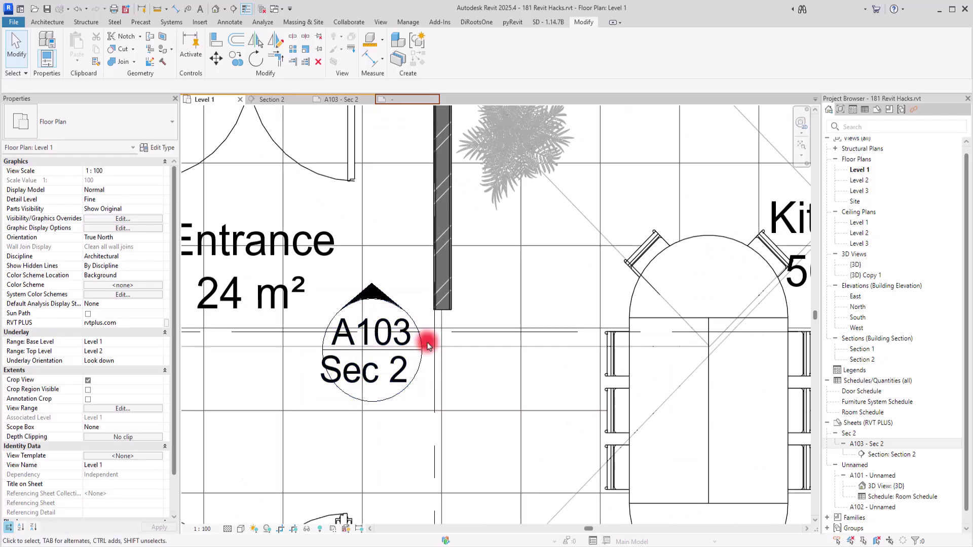
Step: Set the Level 1 floor plan's view scale to 1:50 and inspect the view reference symbol
left_click(208, 529)
left_click(218, 439)
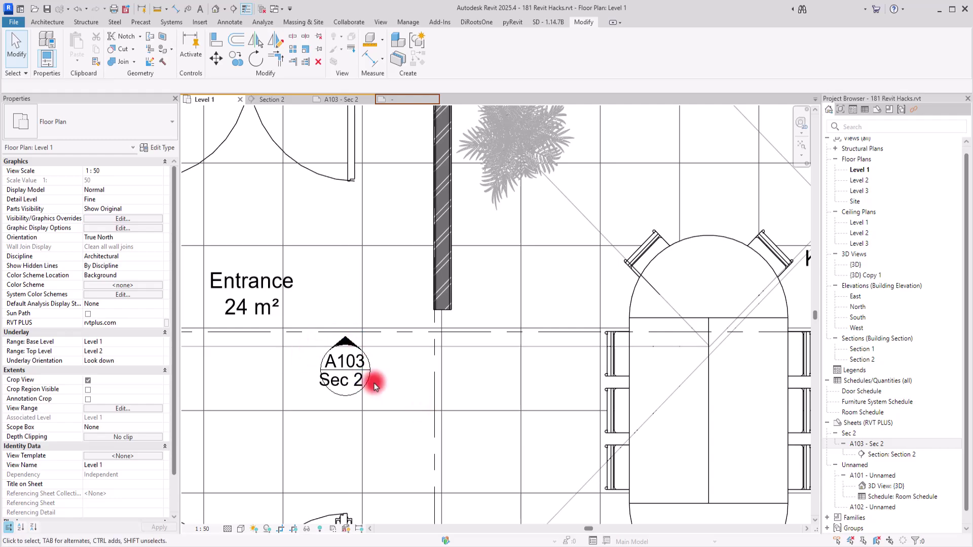
scroll(347, 350, "down", 5)
scroll(349, 352, "up", 3)
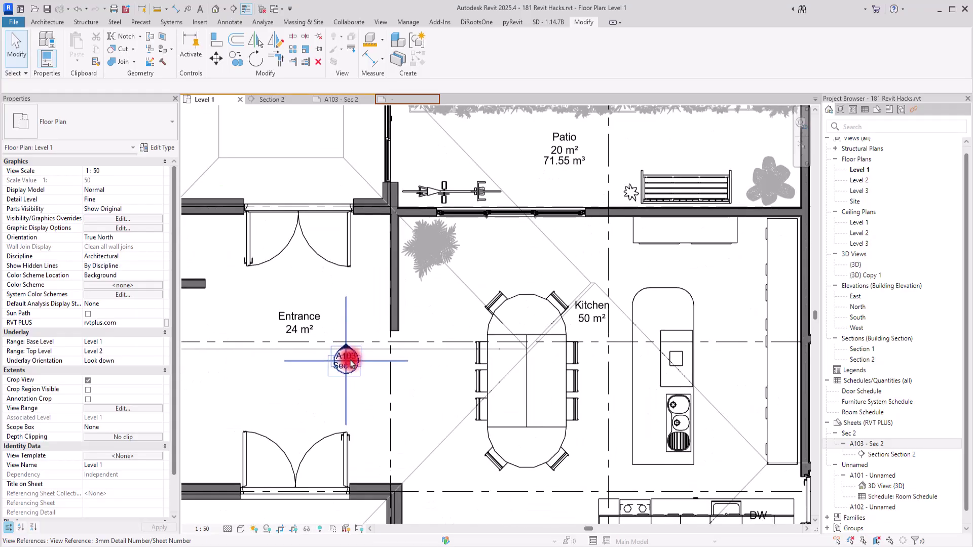
scroll(350, 355, "up", 3)
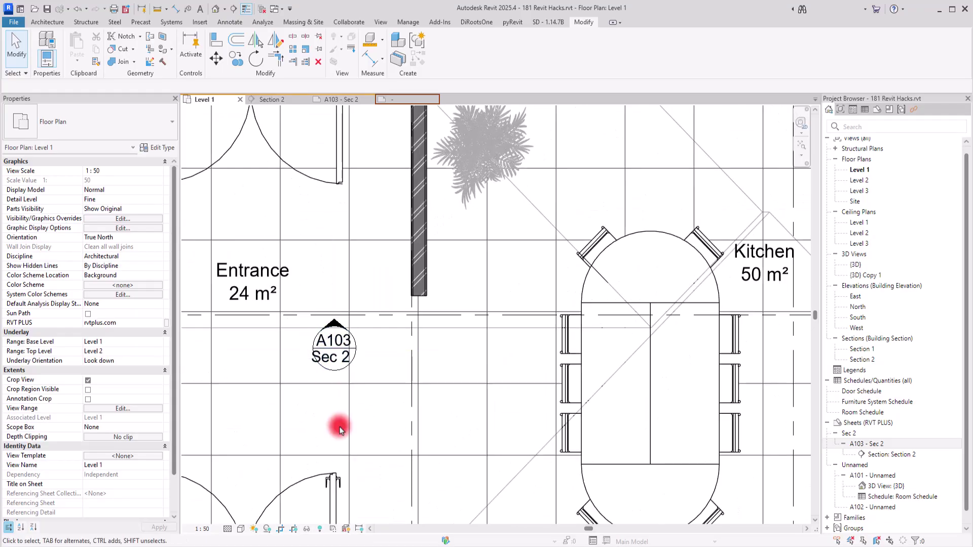
Step: Set the Level 1 floor plan's view scale to 1:100
left_click(202, 529)
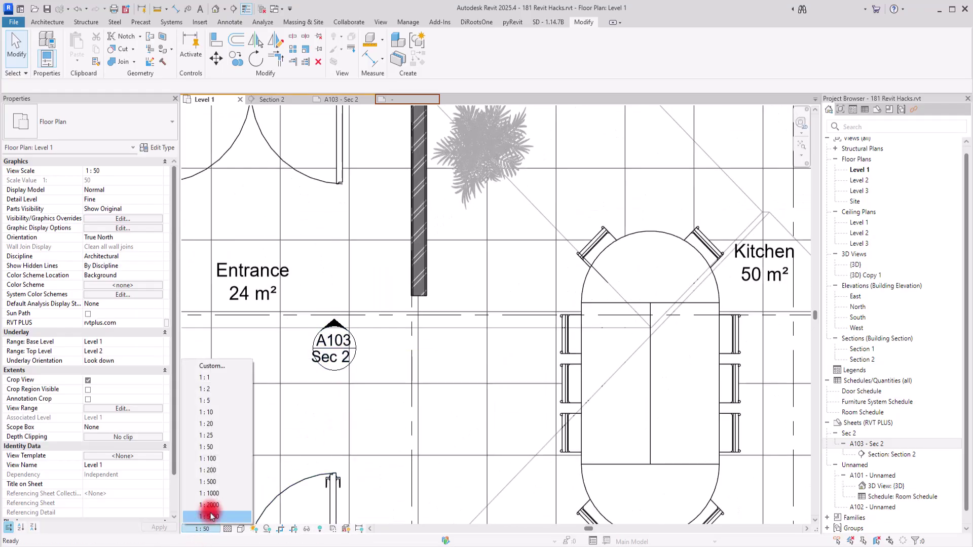
left_click(211, 459)
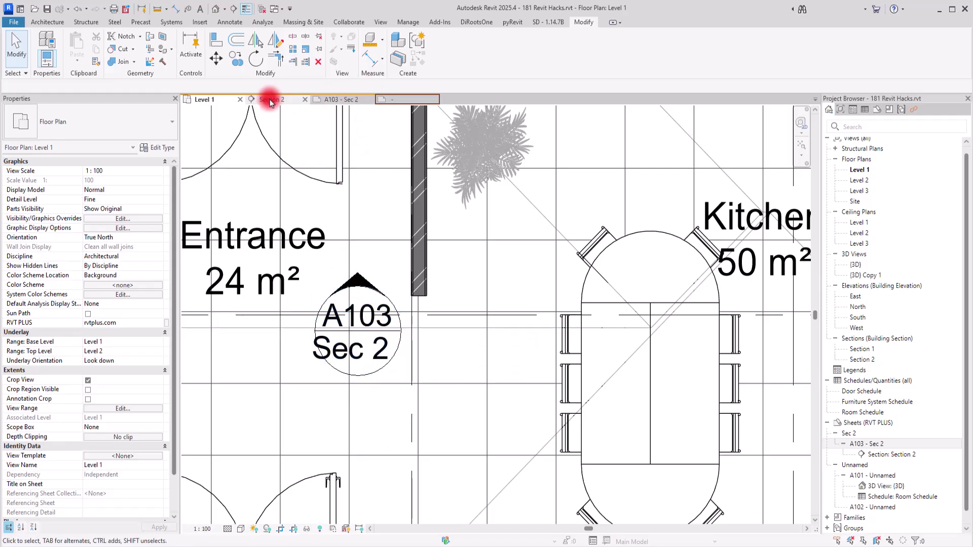
Step: In the view reference family, duplicate the Sheet Name label's type as 2mm with 2 mm text size and Calibri font
left_click(420, 100)
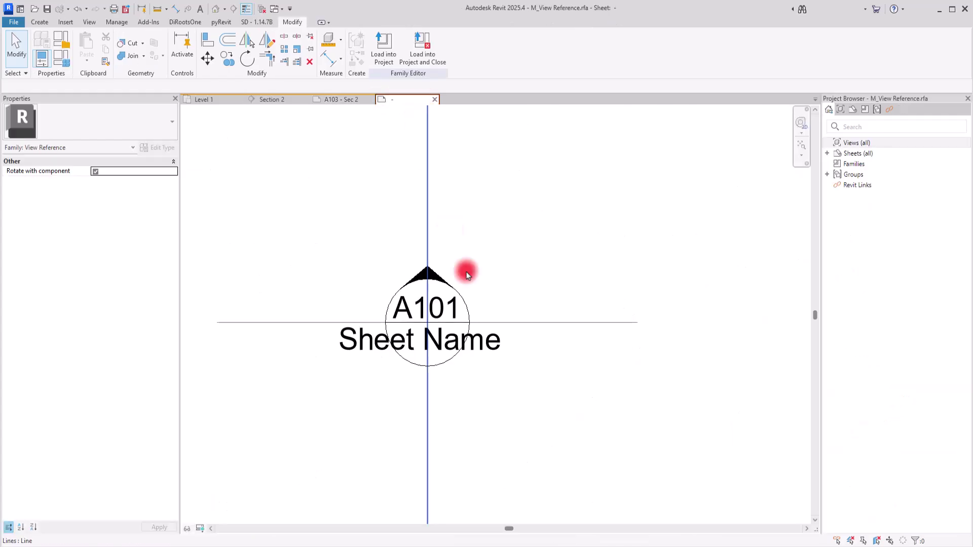
left_click(490, 353)
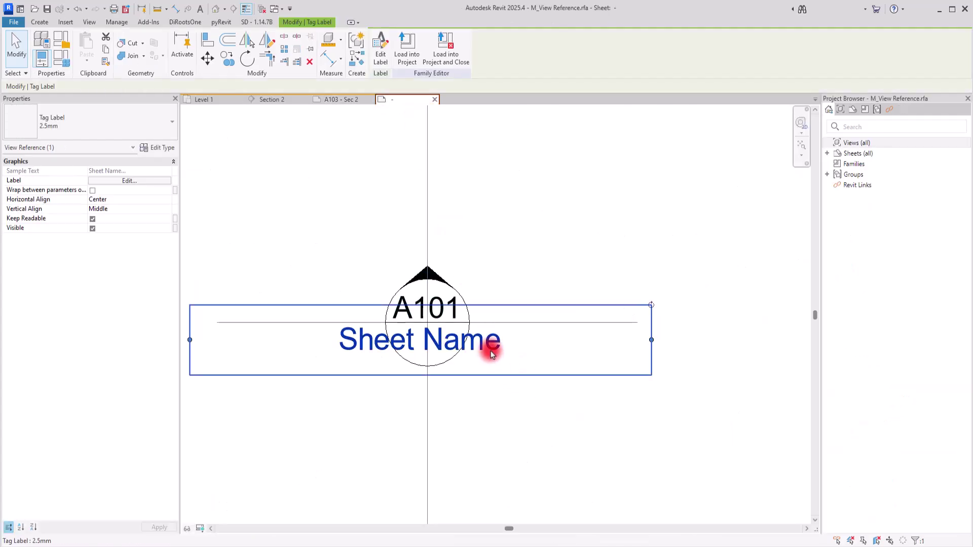
left_click(157, 148)
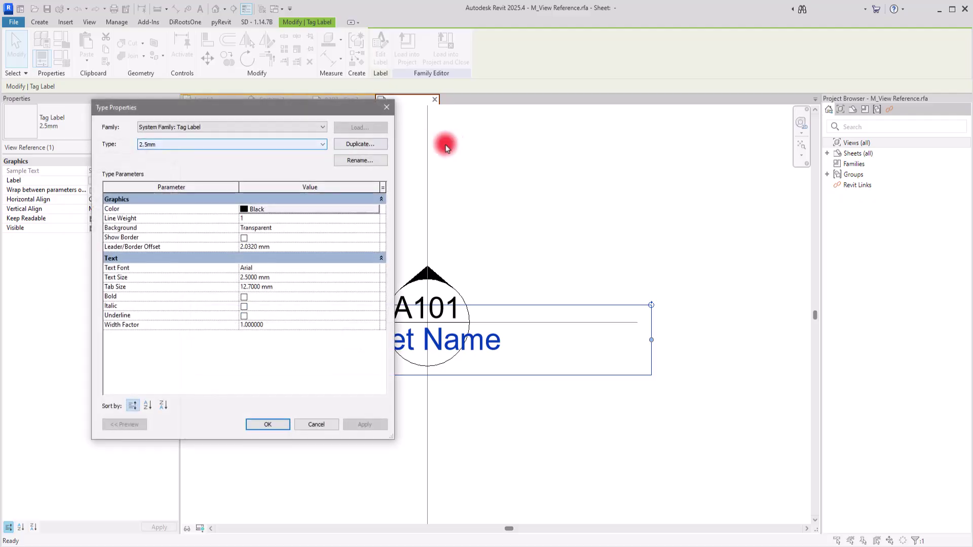
left_click(354, 145)
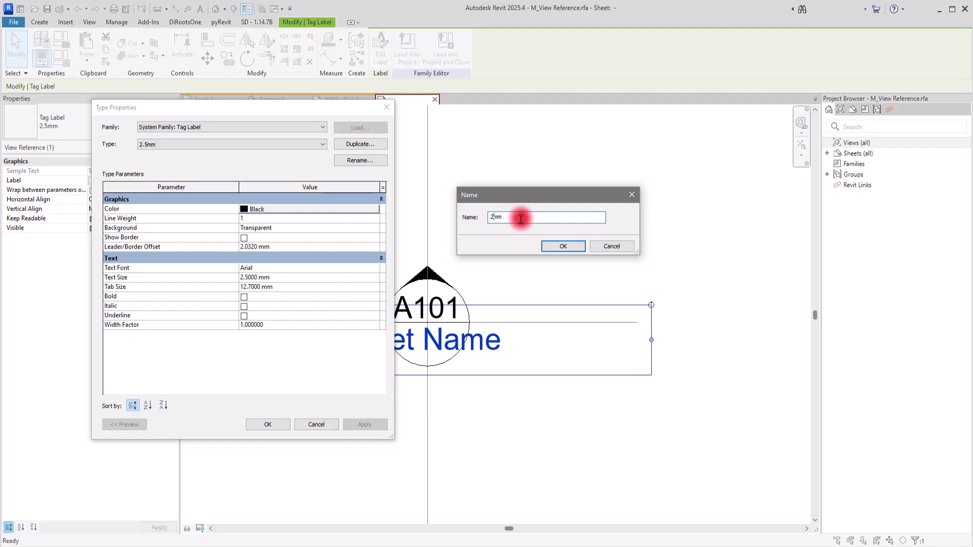
left_click(563, 245)
left_click(288, 278)
type("2")
left_click(378, 270)
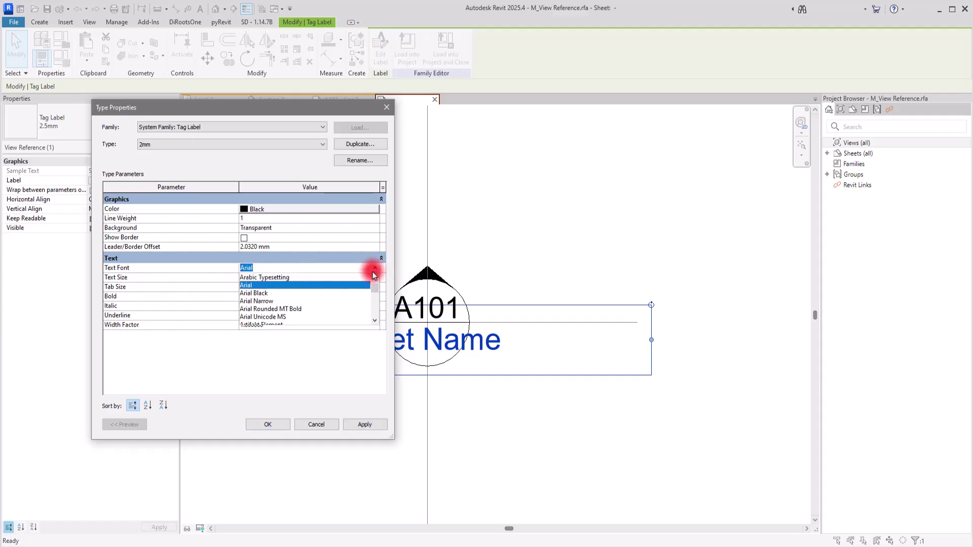
type("Calibri")
left_click(255, 318)
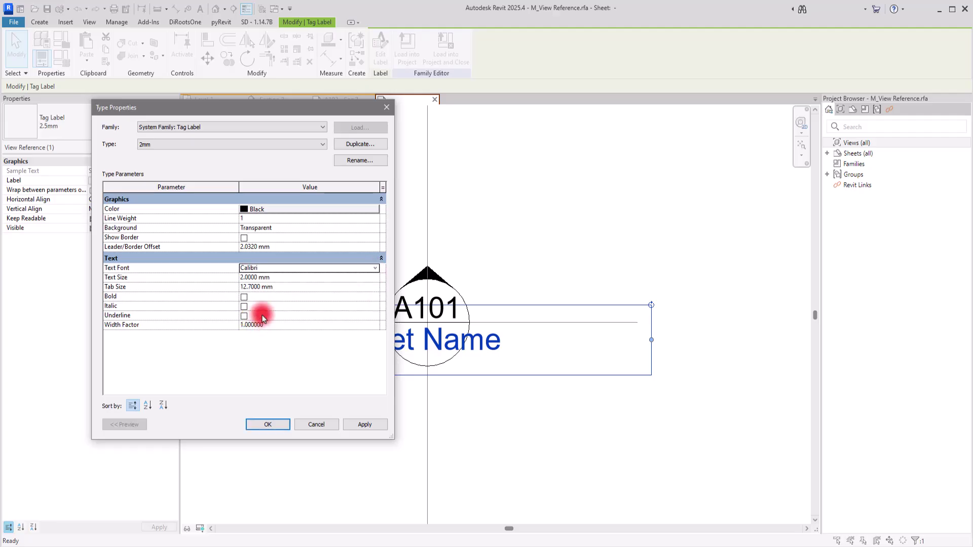
left_click(262, 424)
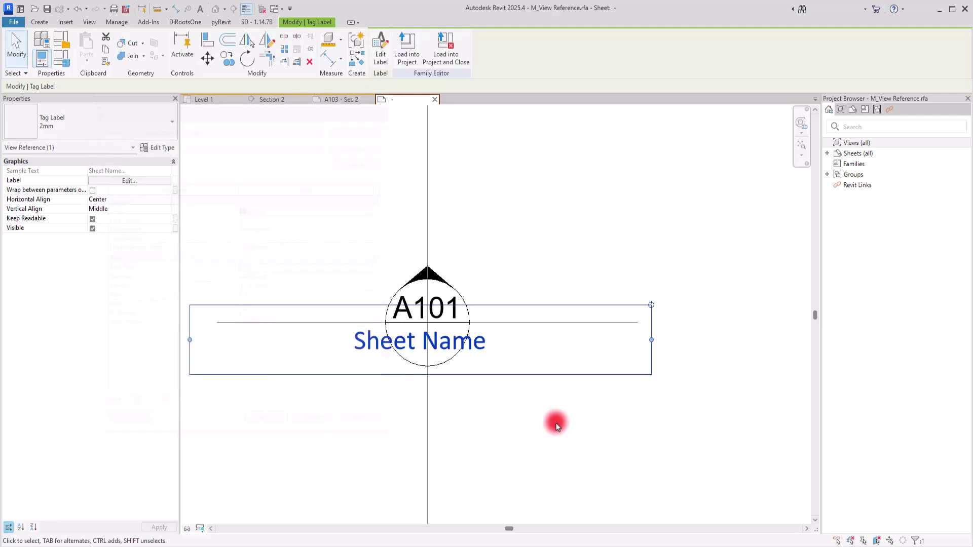
left_click(545, 417)
Step: Apply the 2mm label type to the A101 sheet number label
left_click(442, 284)
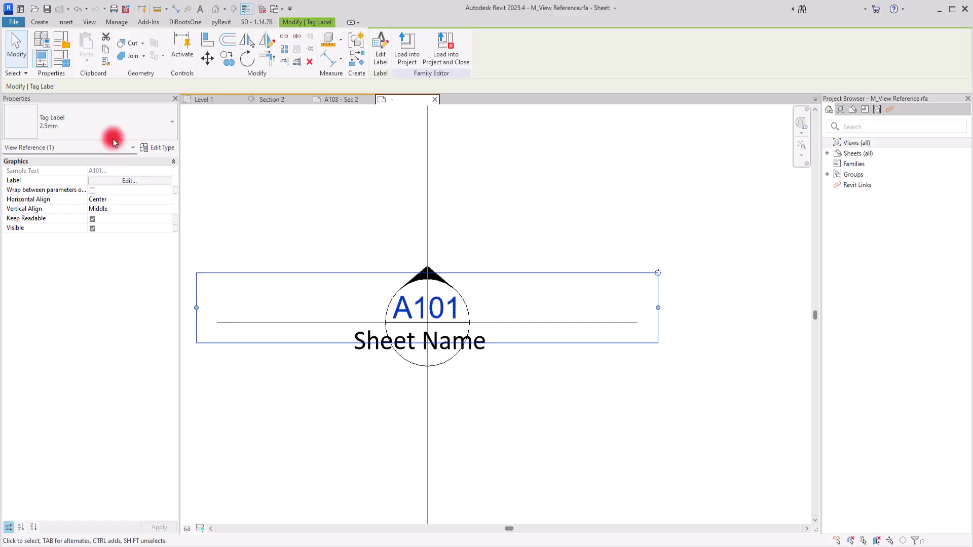
left_click(111, 117)
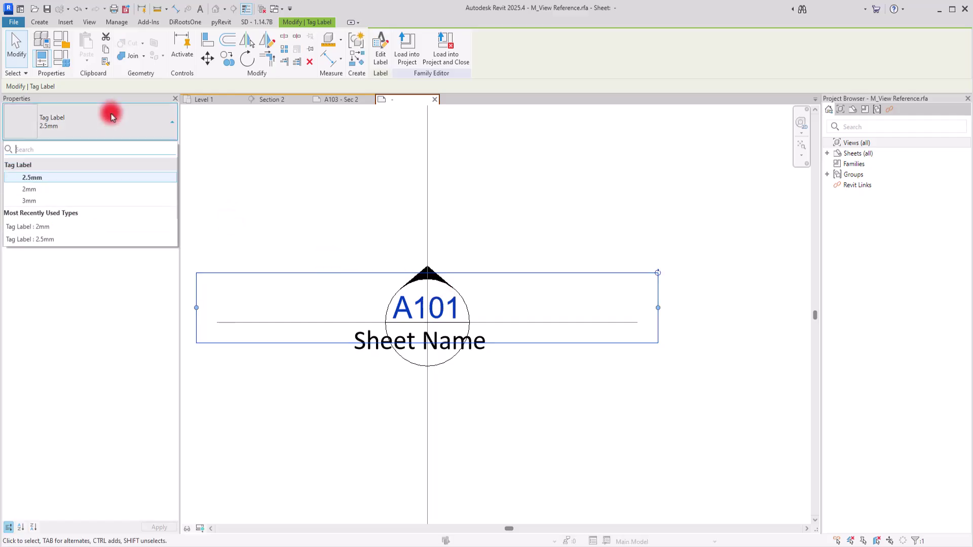
left_click(33, 186)
left_click(502, 191)
Step: Nudge the Sheet Name label right to centre it on the circle and the A101 label slightly up
left_click(482, 349)
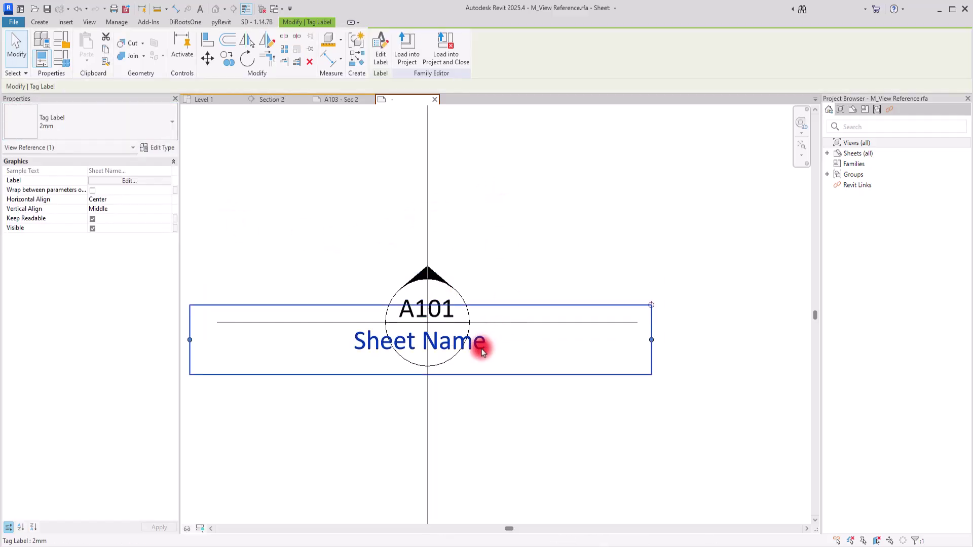
key("Right")
key("Right")
key("Right")
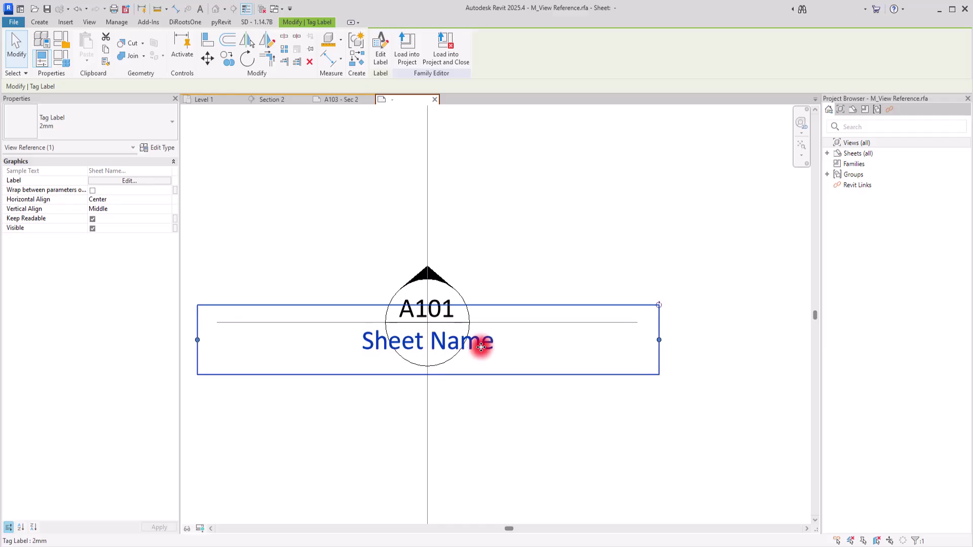
left_click(493, 235)
left_click(453, 300)
left_click(452, 301)
left_click(517, 204)
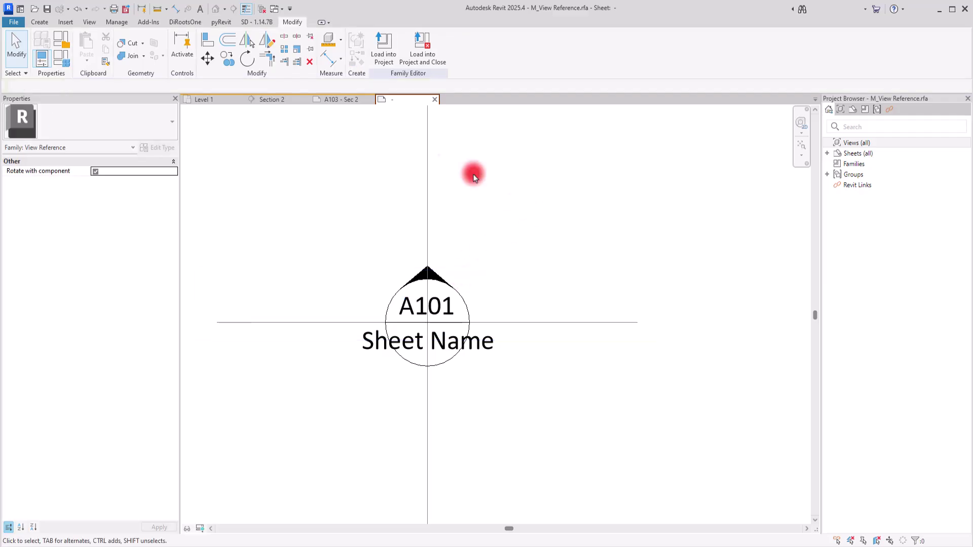
Step: Load the view reference family into the project, overwriting the existing version
left_click(403, 48)
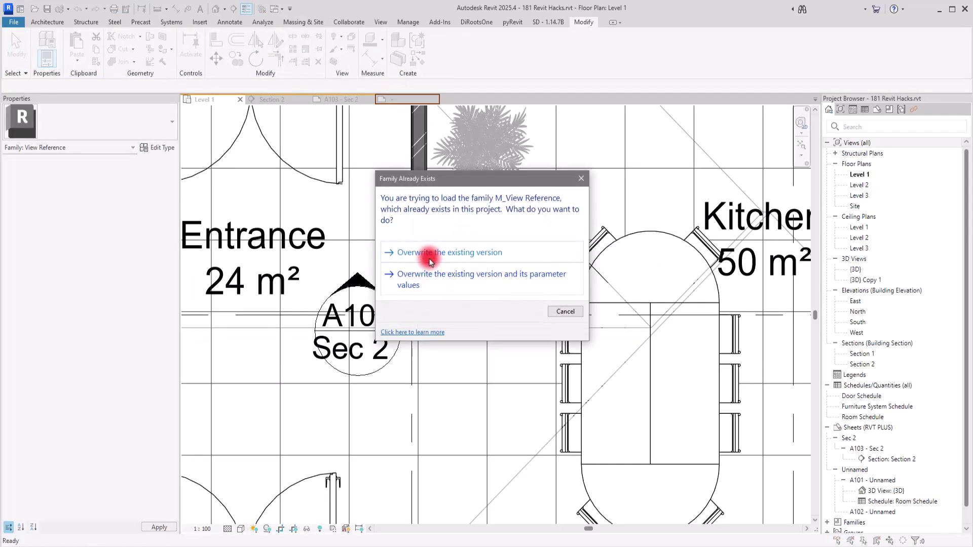
left_click(428, 252)
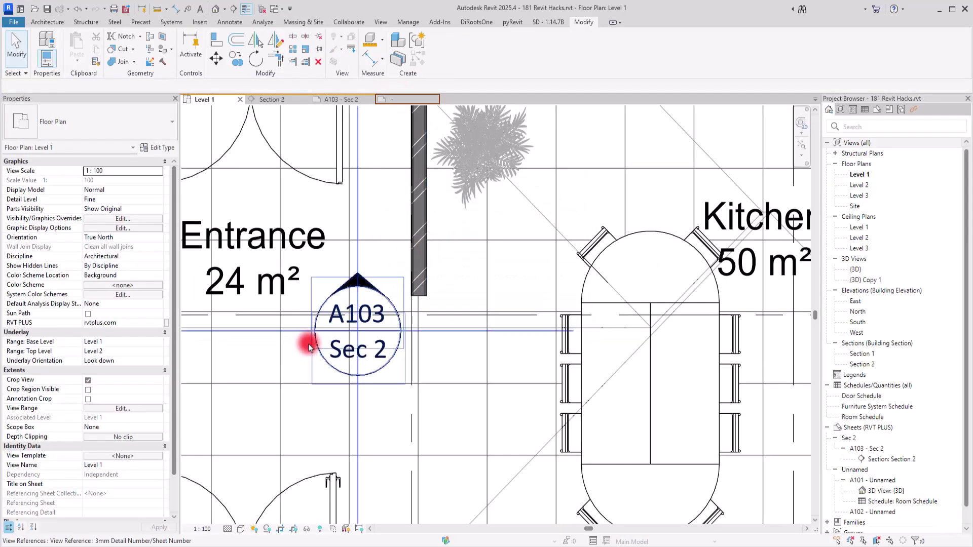
Step: Test rotating a copy of the Entrance view reference 90° clockwise on the Level 1 plan, and delete the rotated copy
scroll(460, 279, "down", 5)
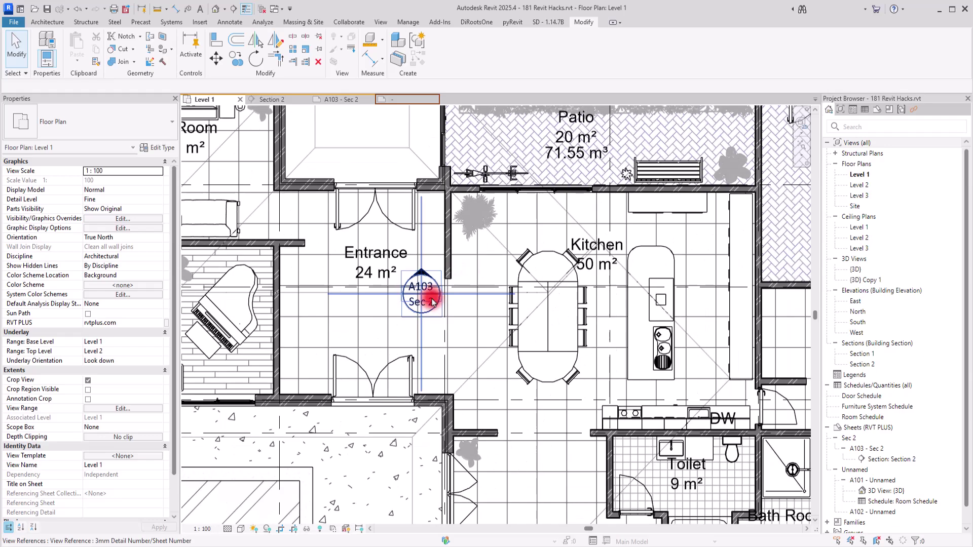
left_click(428, 304)
scroll(425, 264, "up", 3)
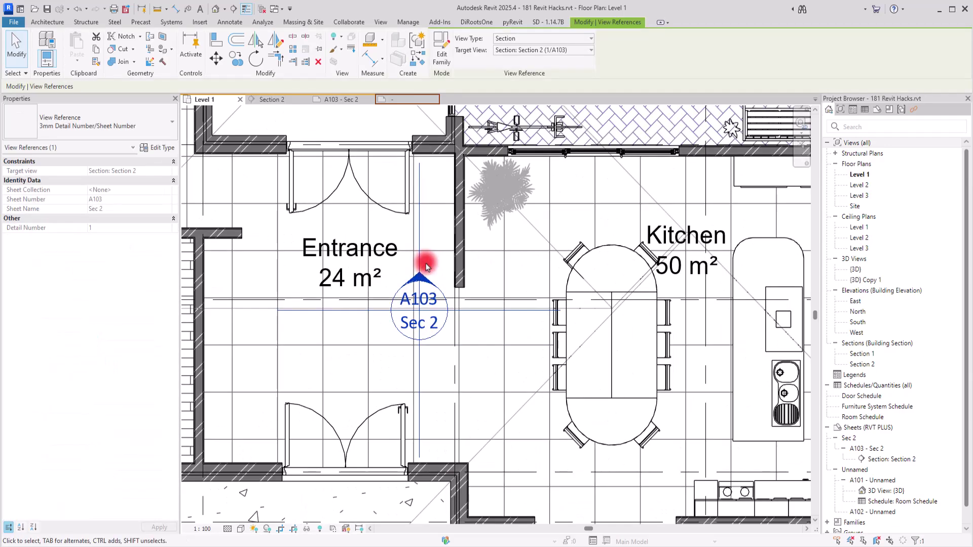
left_click(264, 61)
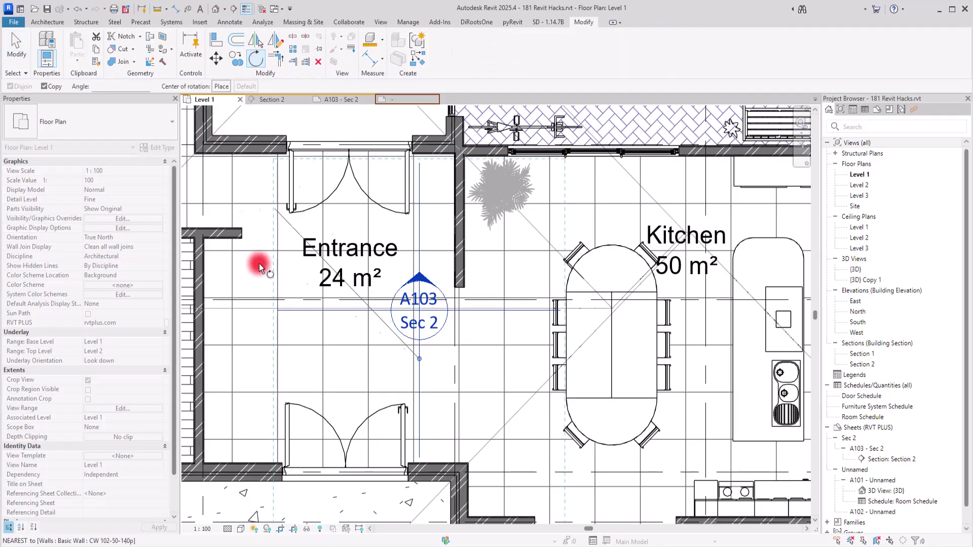
left_click(260, 356)
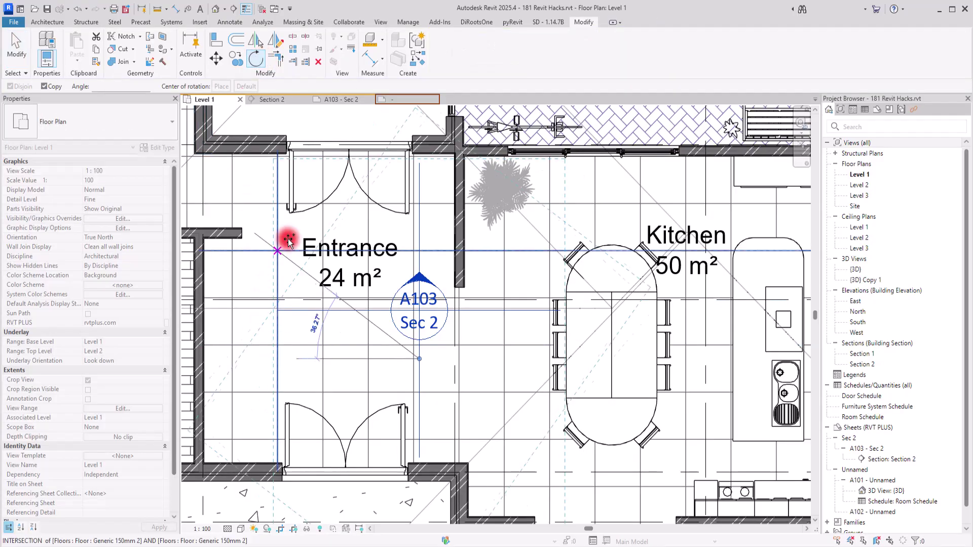
key("Return")
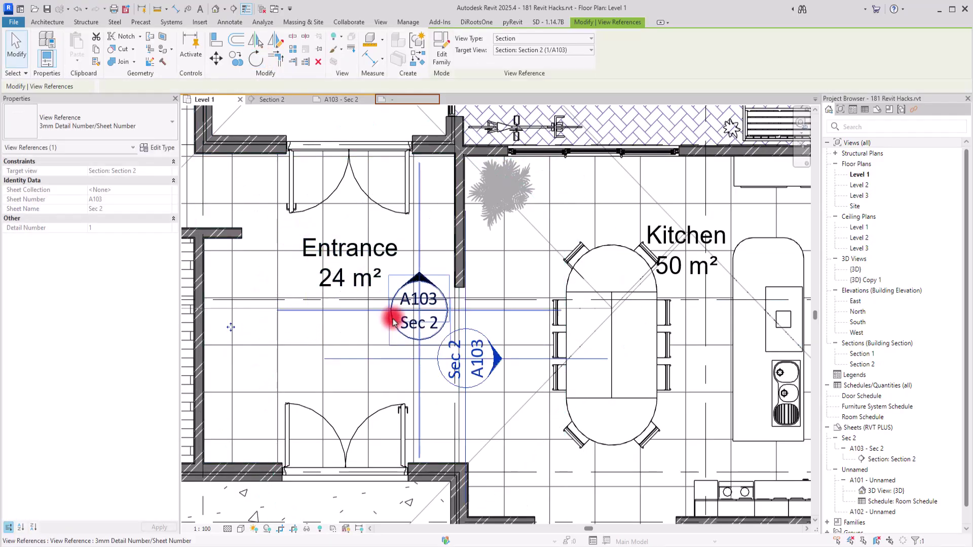
key("Escape")
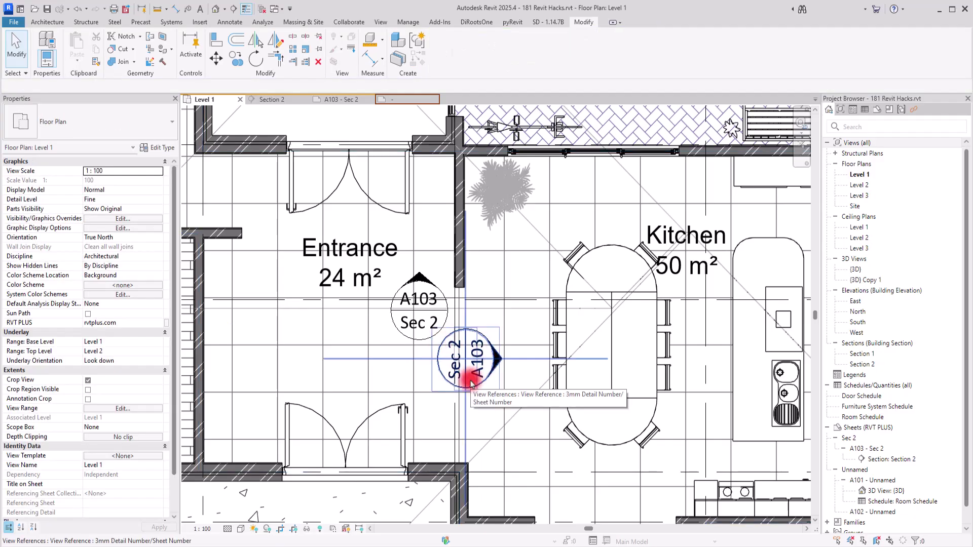
left_click(495, 370)
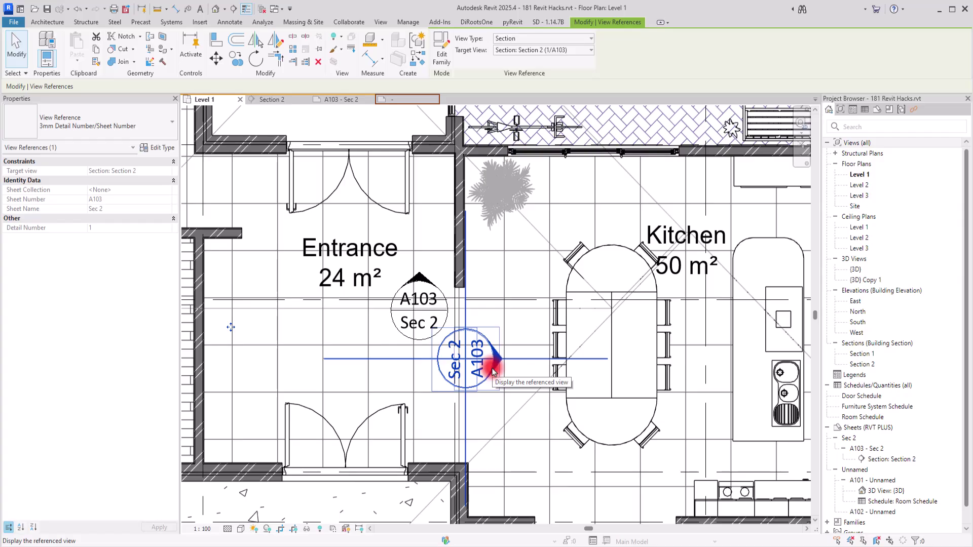
key("Delete")
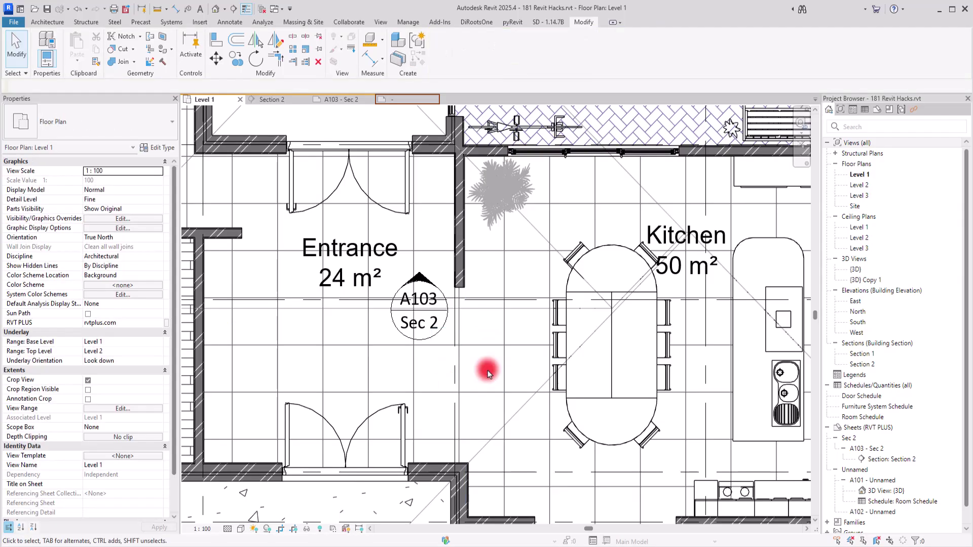
Step: In the family, move the whole symbol with its labels so the arrow tip sits at the reference lines' intersection
left_click(404, 102)
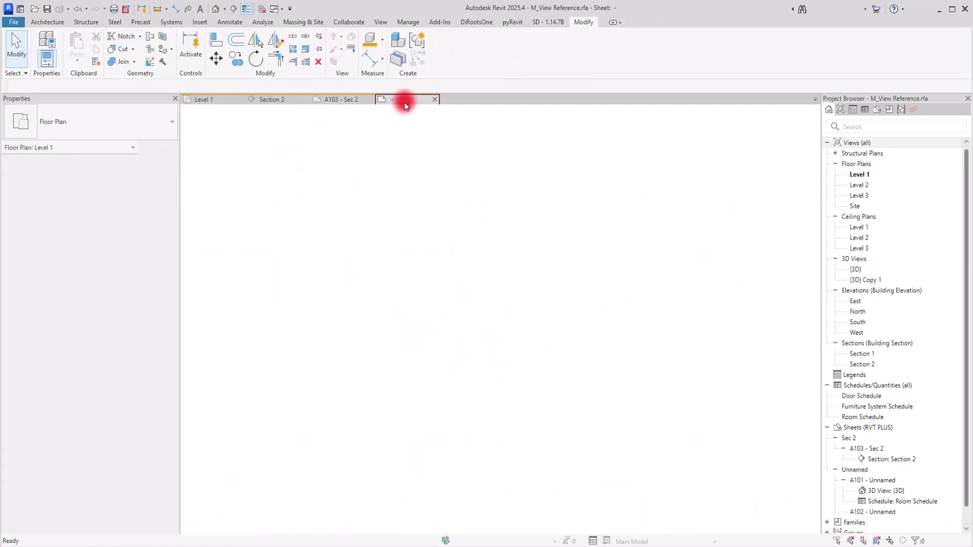
left_click_drag(296, 202, 549, 456)
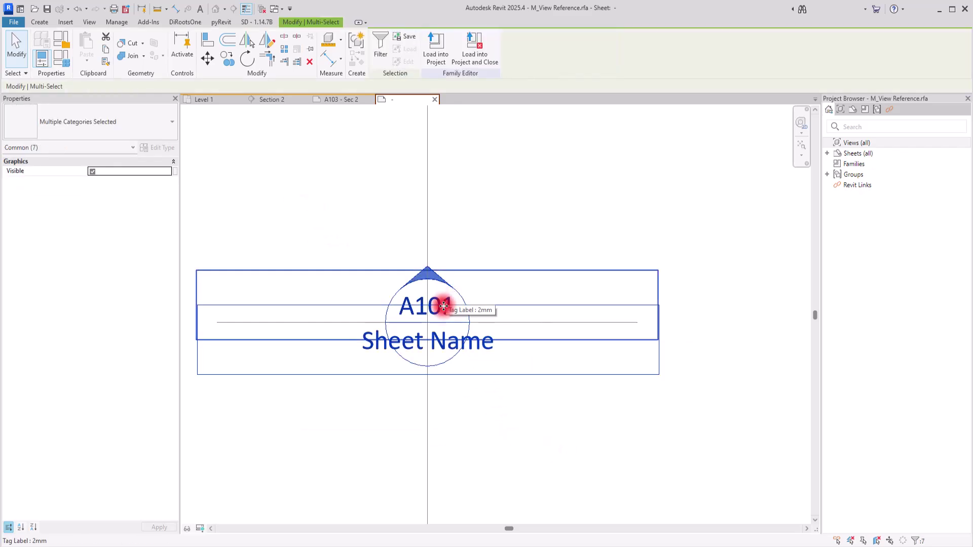
left_click_drag(432, 272, 506, 381)
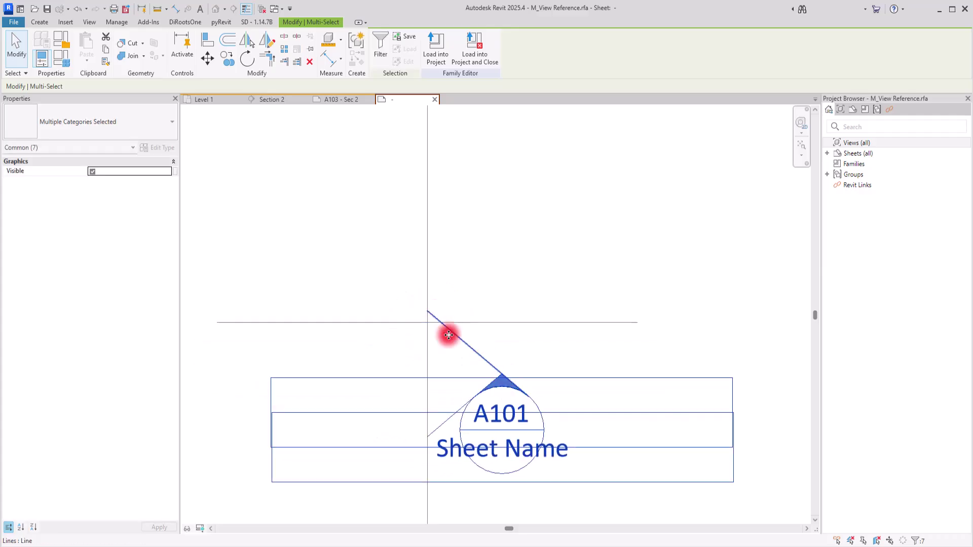
left_click(207, 59)
left_click(499, 376)
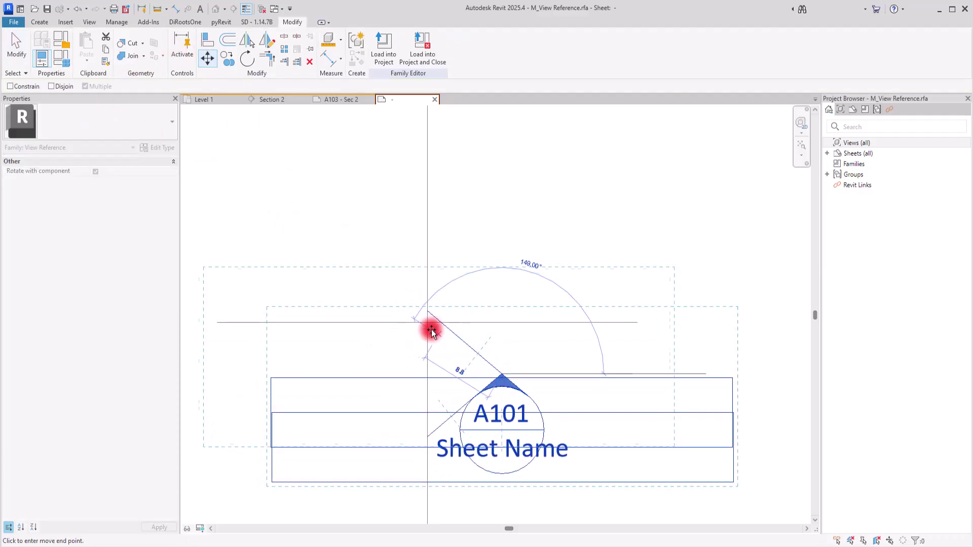
left_click(428, 322)
left_click(519, 254)
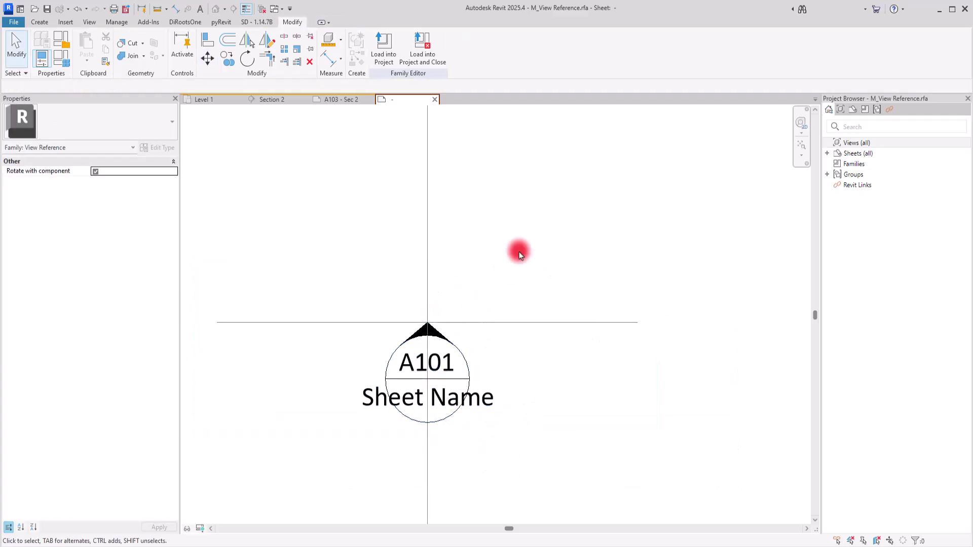
Step: Set the horizontal invisible line's length to 25 mm
left_click(483, 322)
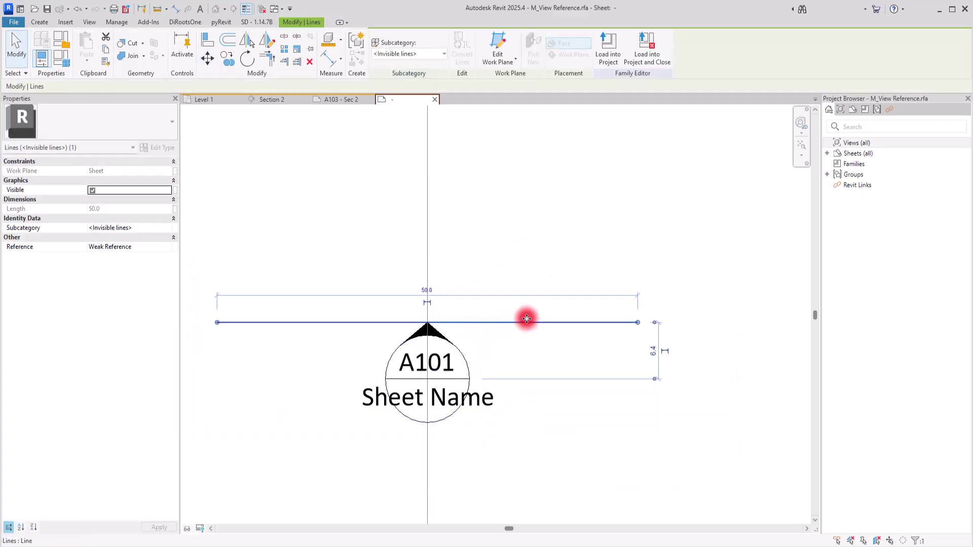
left_click(426, 290)
type("25")
key("Return")
left_click(412, 243)
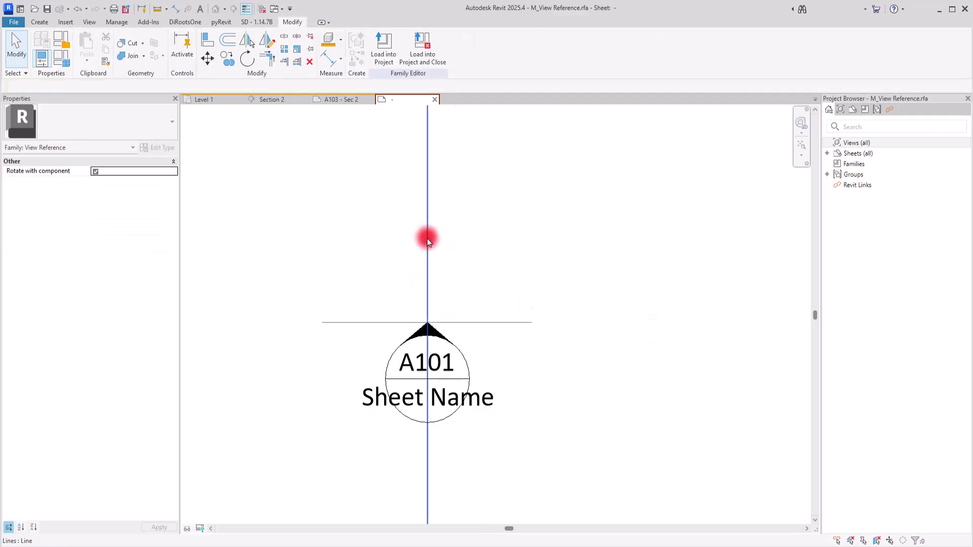
Step: Shorten the vertical invisible line so its lower end stops just below the symbol's circle
left_click(445, 322)
left_click(452, 290)
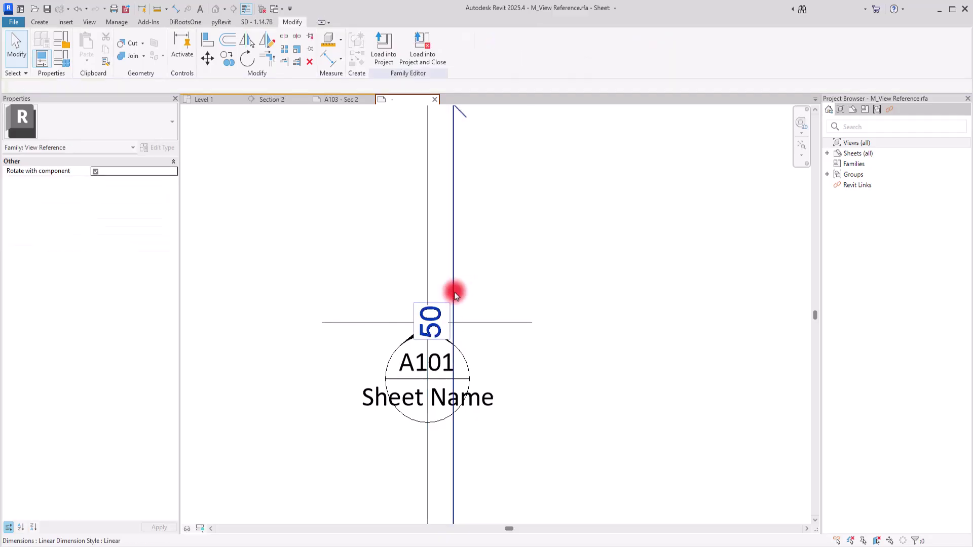
left_click(445, 289)
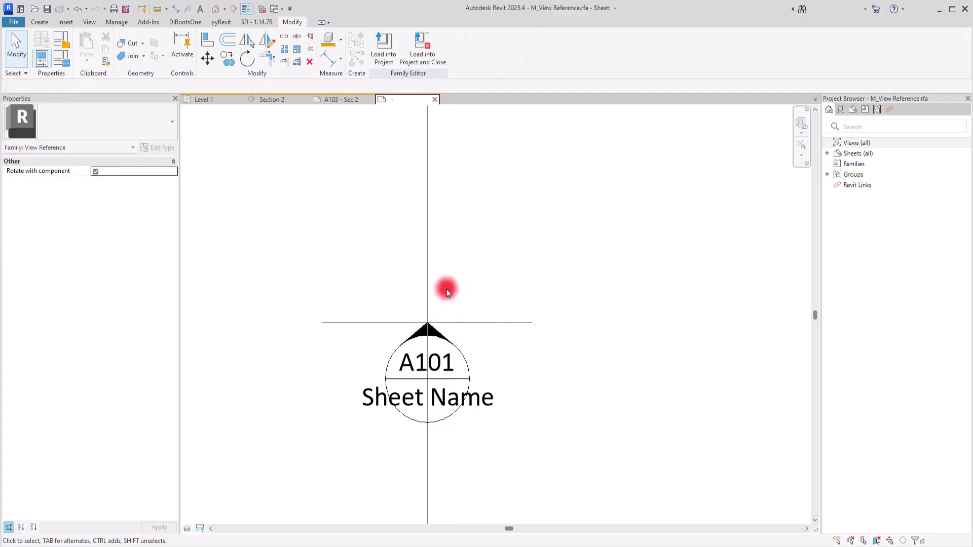
left_click(427, 278)
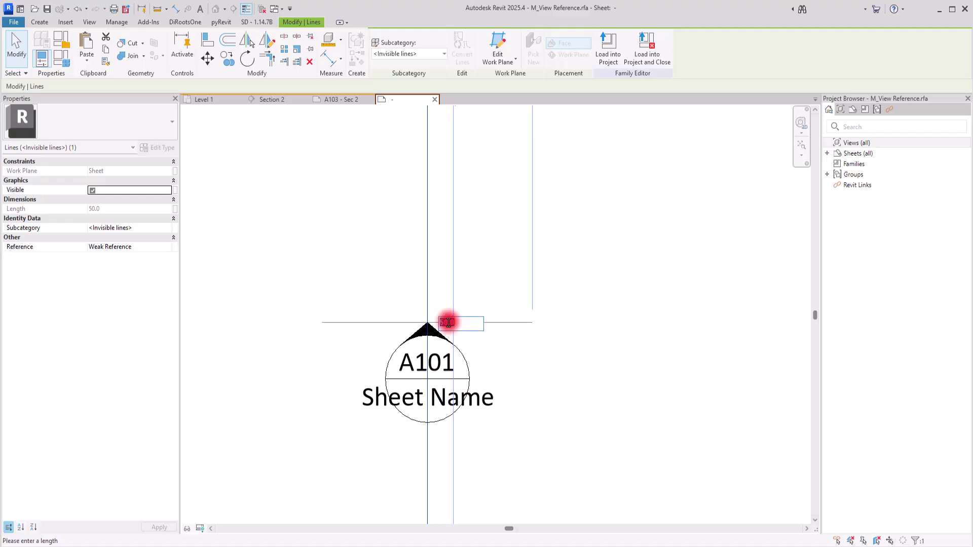
key("Return")
left_click(593, 248)
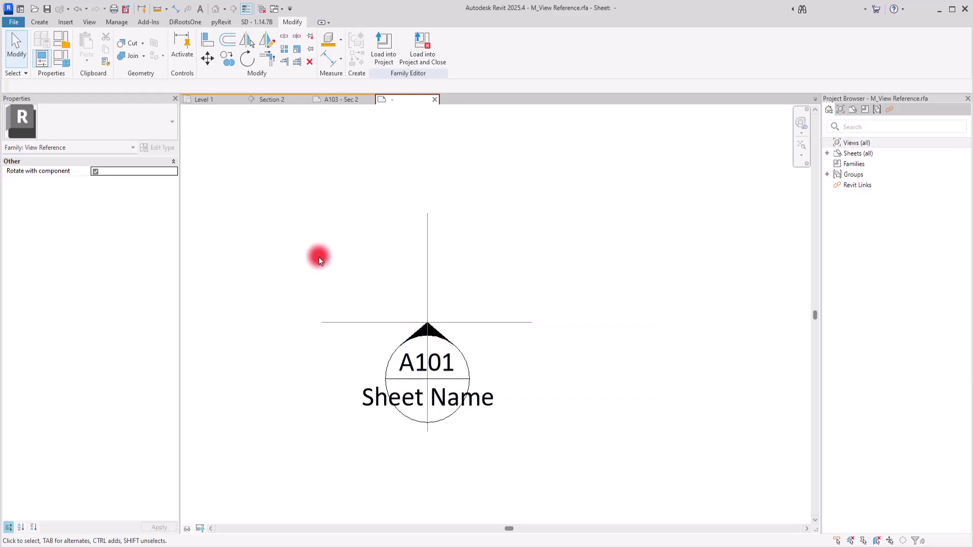
Step: Associate the visibility of the symbol's circle, divider and arrowhead with a new instance family parameter named North
left_click_drag(321, 254, 525, 466)
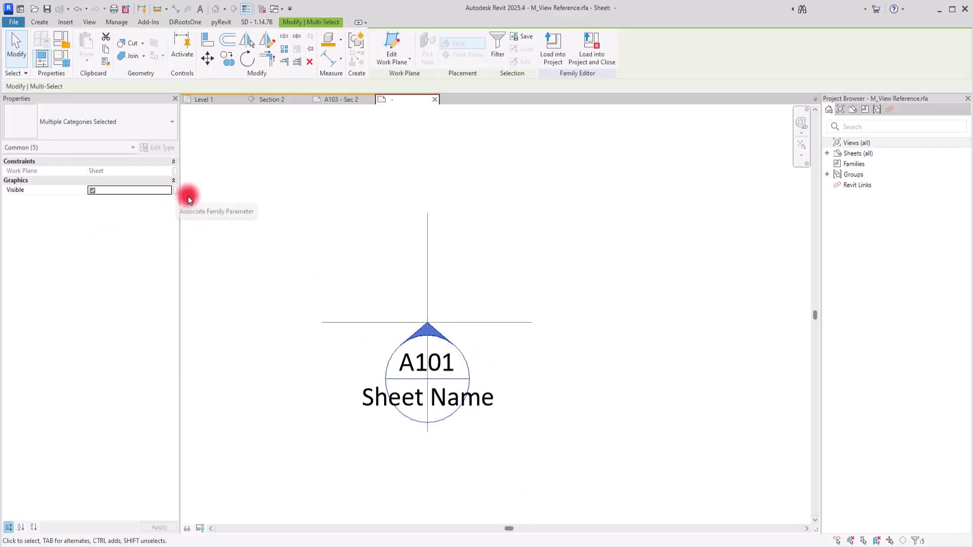
left_click(346, 242)
key("ctrl+Left")
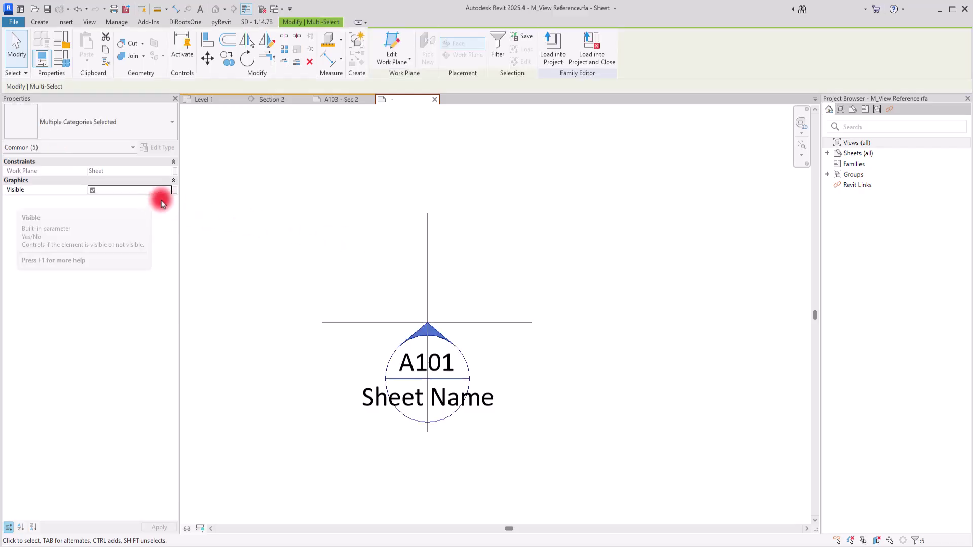
left_click(175, 190)
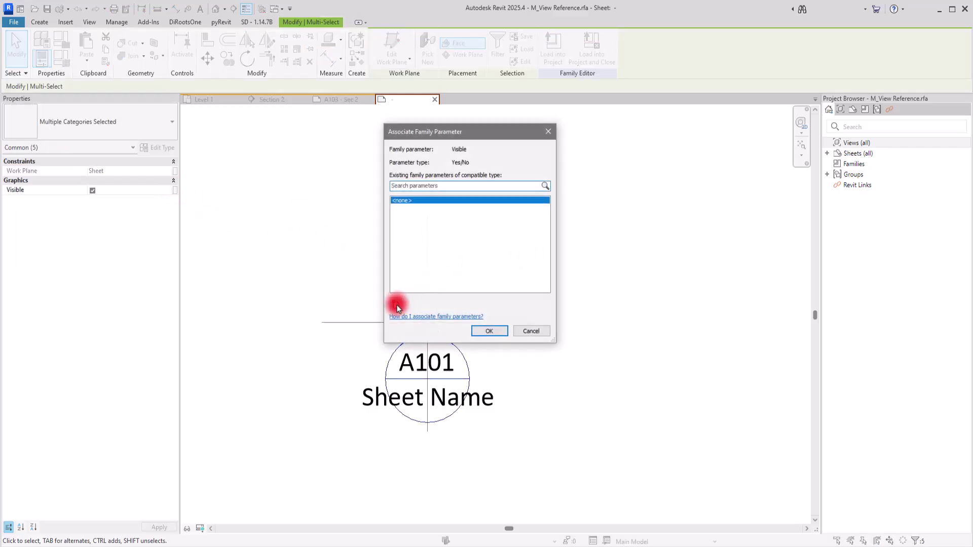
left_click(396, 305)
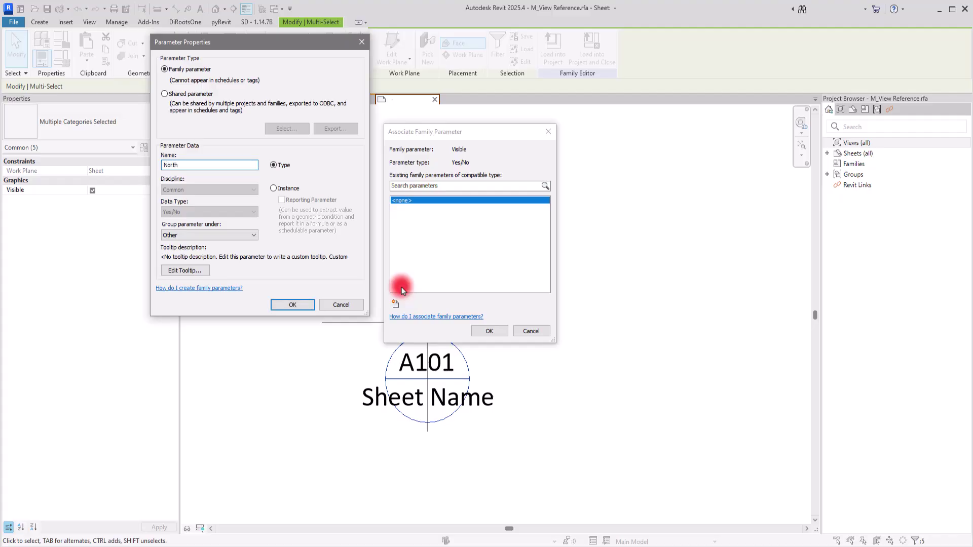
left_click(274, 189)
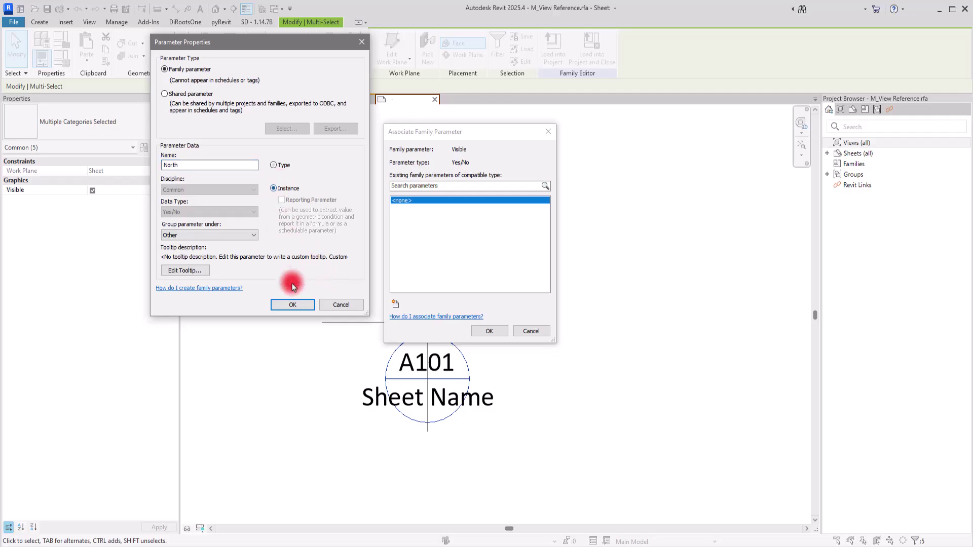
left_click(291, 305)
left_click(489, 331)
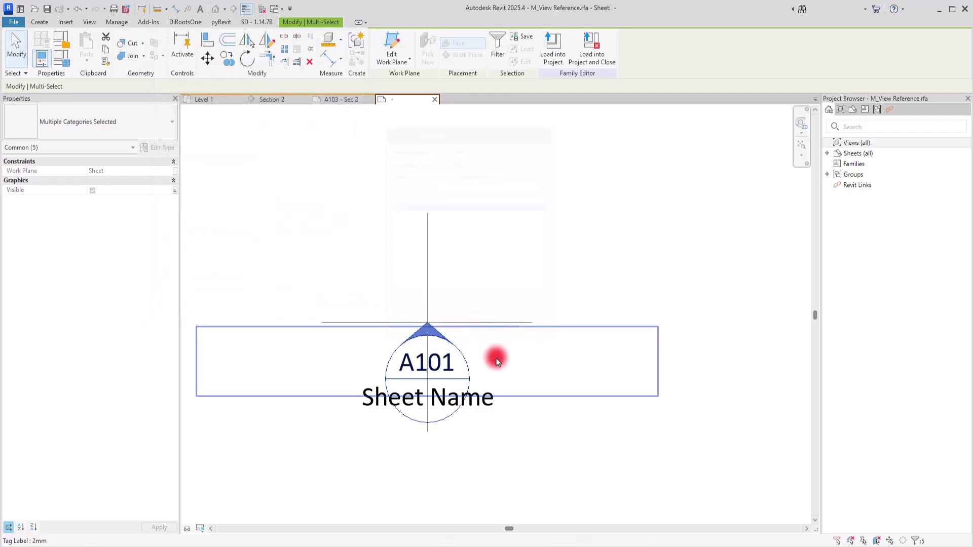
Step: Associate the visibility of the Sheet Name and A101 labels with the North parameter
left_click(486, 397)
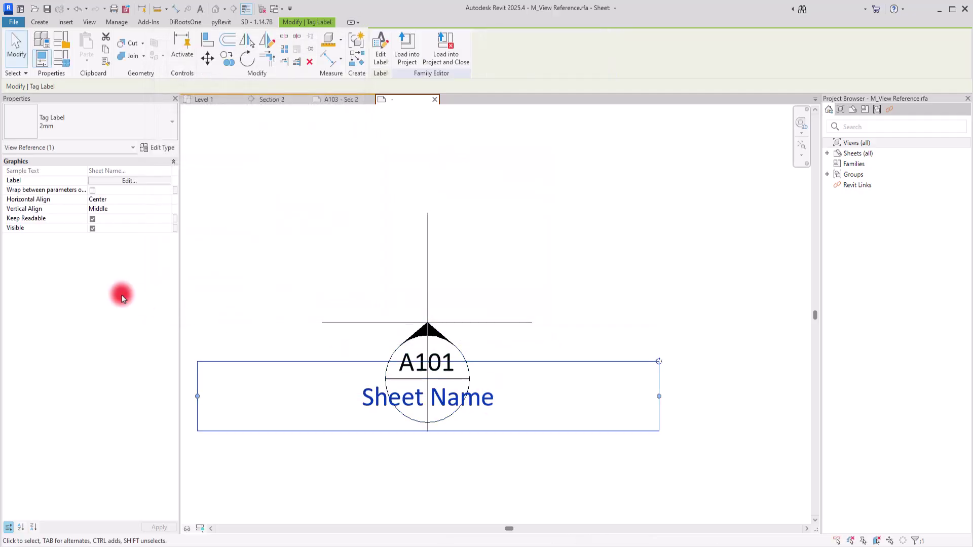
left_click(175, 229)
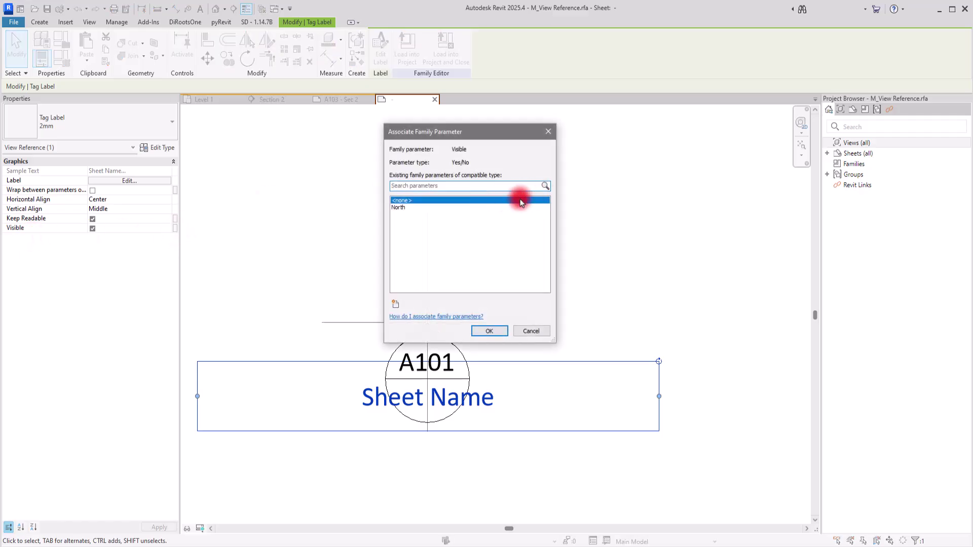
left_click(406, 208)
left_click(501, 337)
left_click(444, 353)
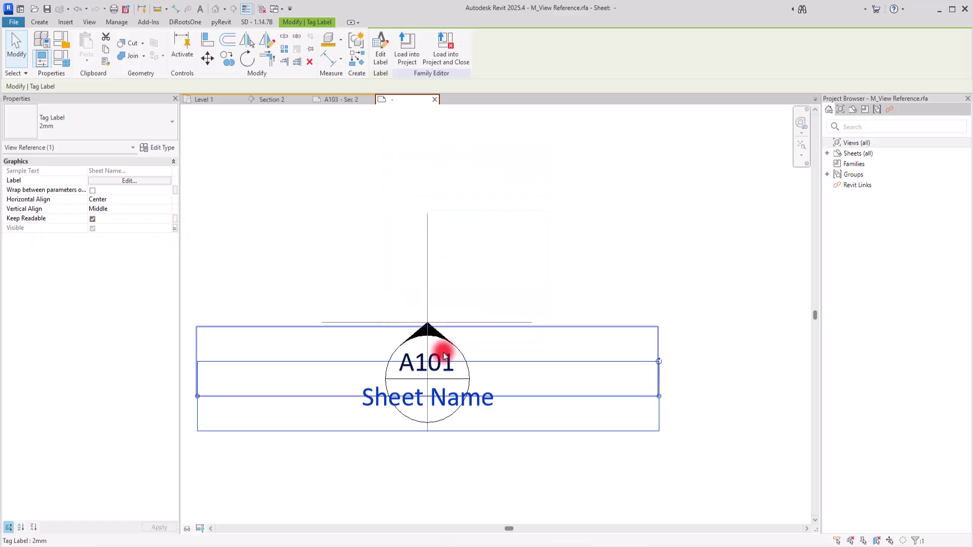
left_click(175, 229)
left_click(402, 207)
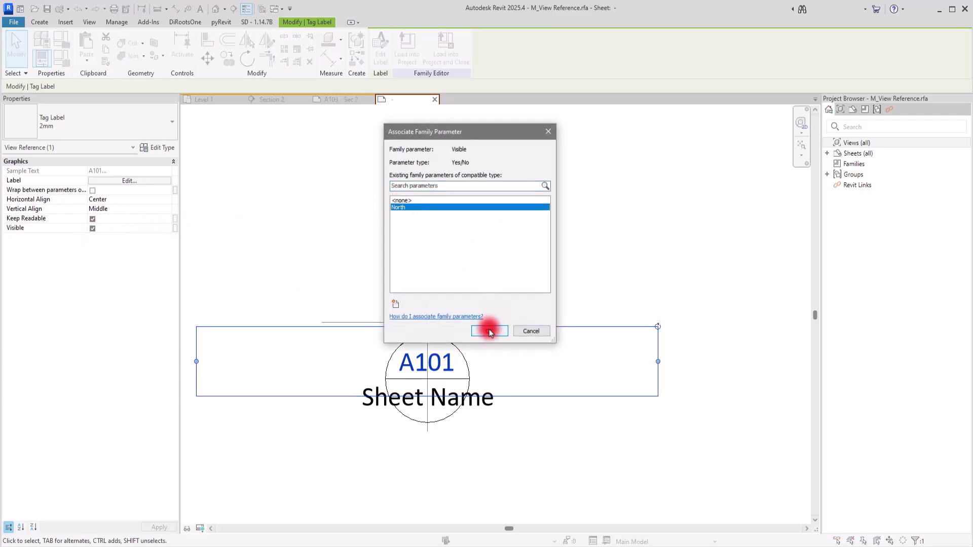
left_click(489, 332)
left_click(542, 238)
Step: Examine the visibility associations of the symbol's geometry and labels, and the North parameter in the family types
left_click(433, 333)
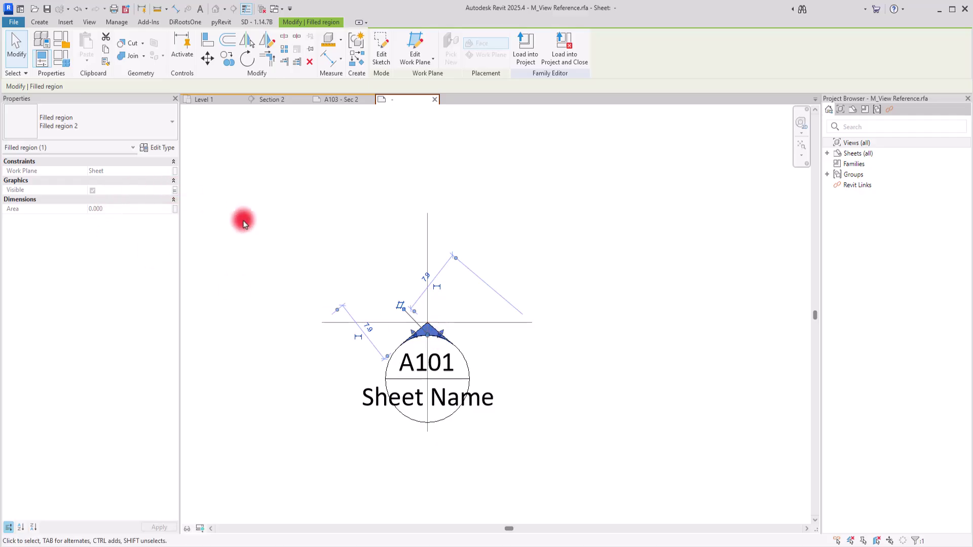
left_click(365, 256)
left_click_drag(351, 255, 540, 492)
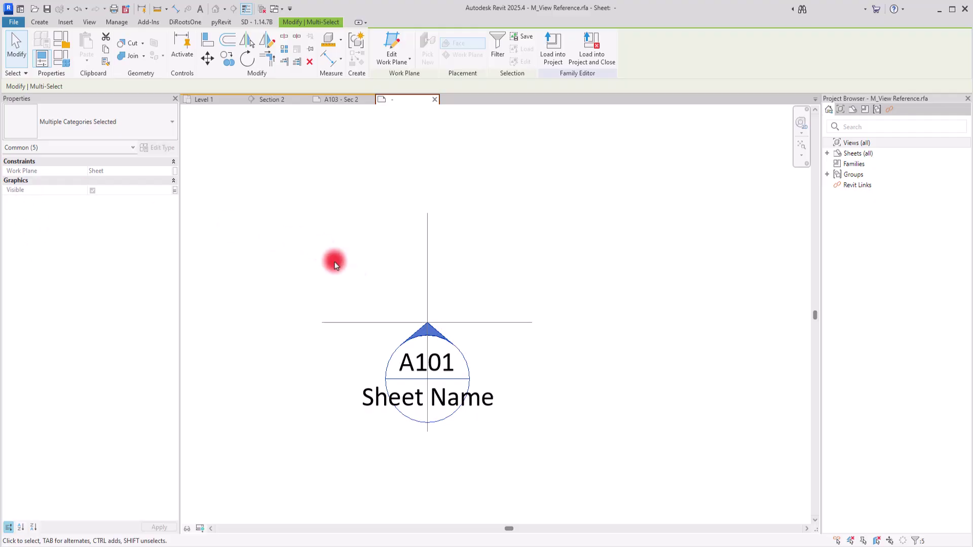
left_click(449, 361)
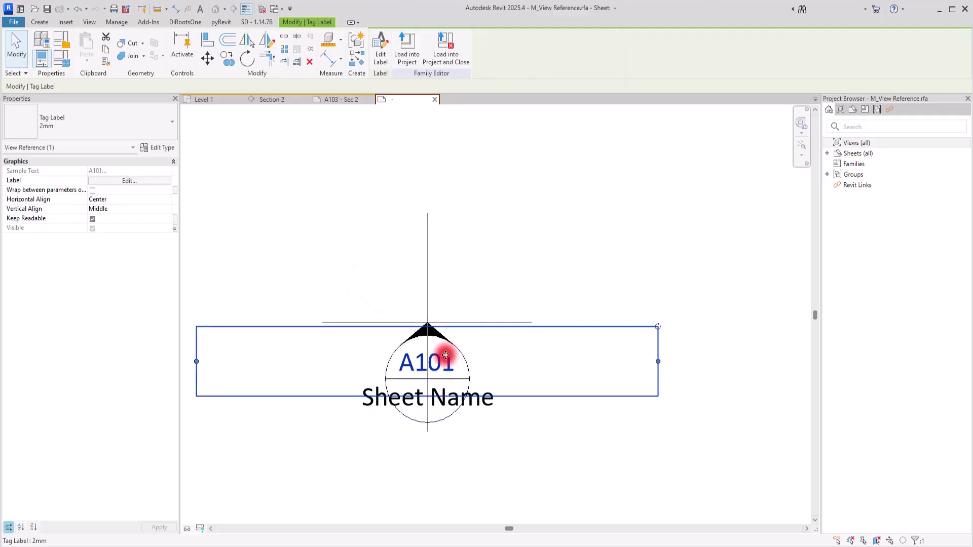
left_click(462, 401)
left_click(574, 474)
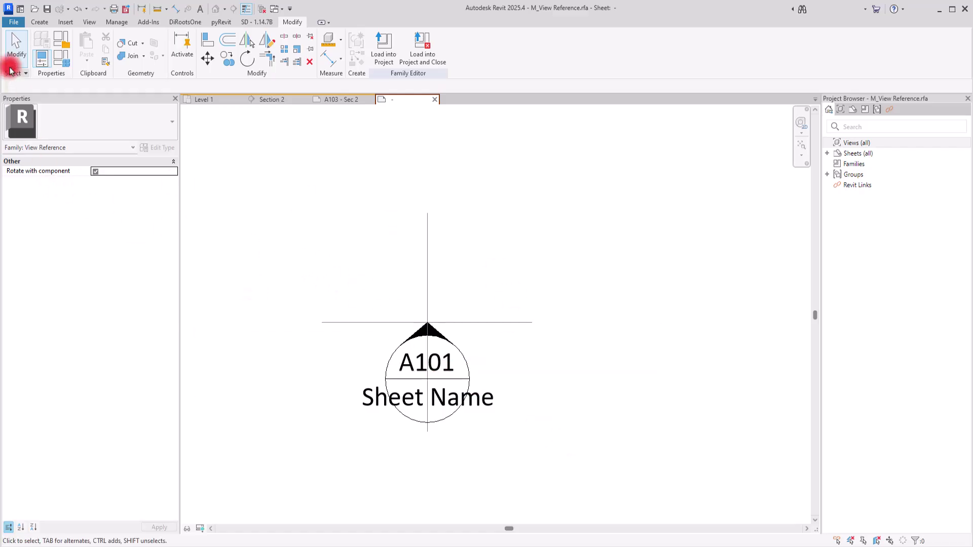
left_click(59, 66)
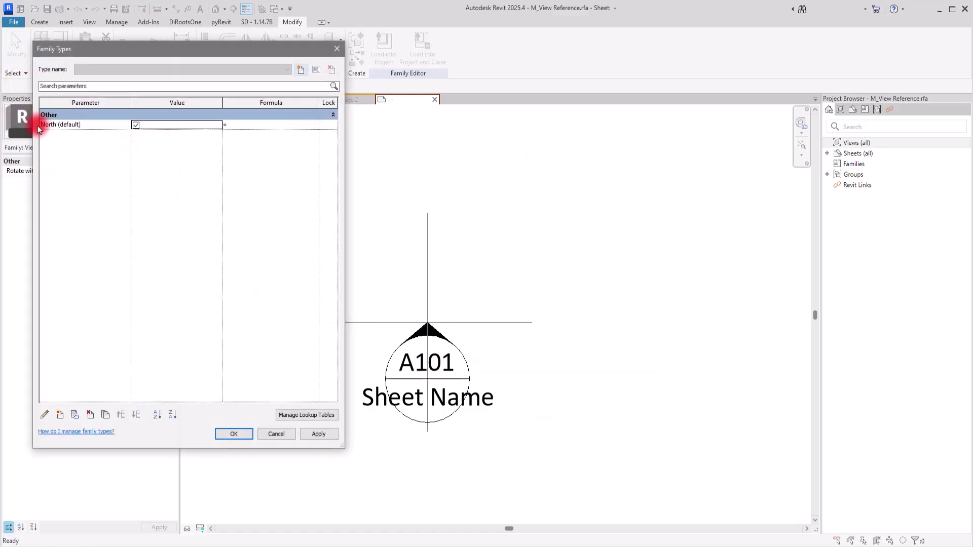
left_click(336, 48)
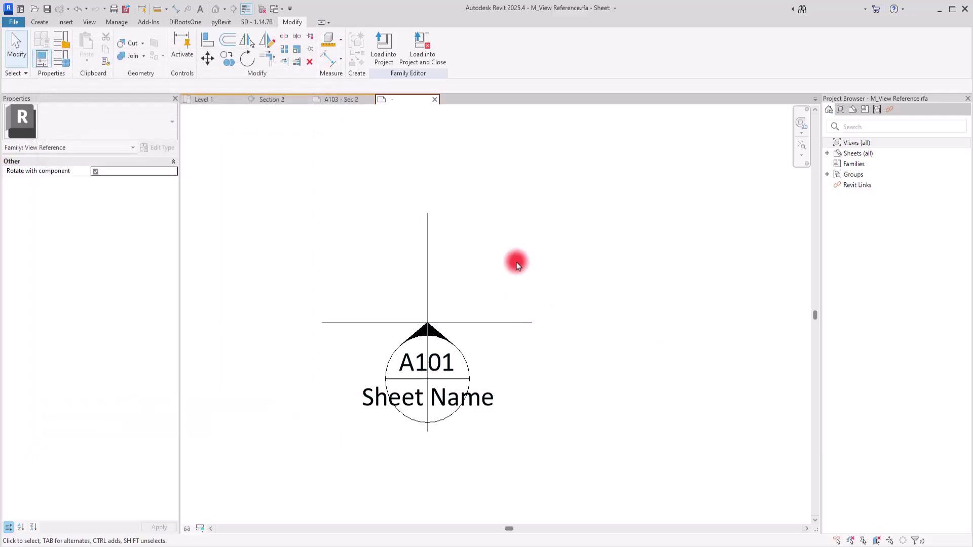
Step: Mirror a copy of the whole symbol and both its labels across the horizontal invisible line
left_click_drag(325, 258, 502, 479)
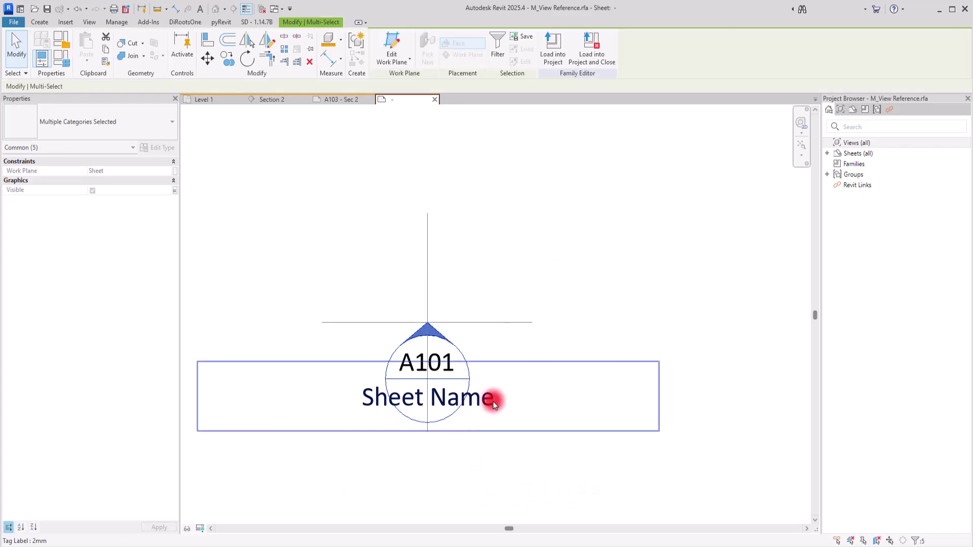
left_click(485, 393, "ctrl")
left_click(441, 360, "ctrl")
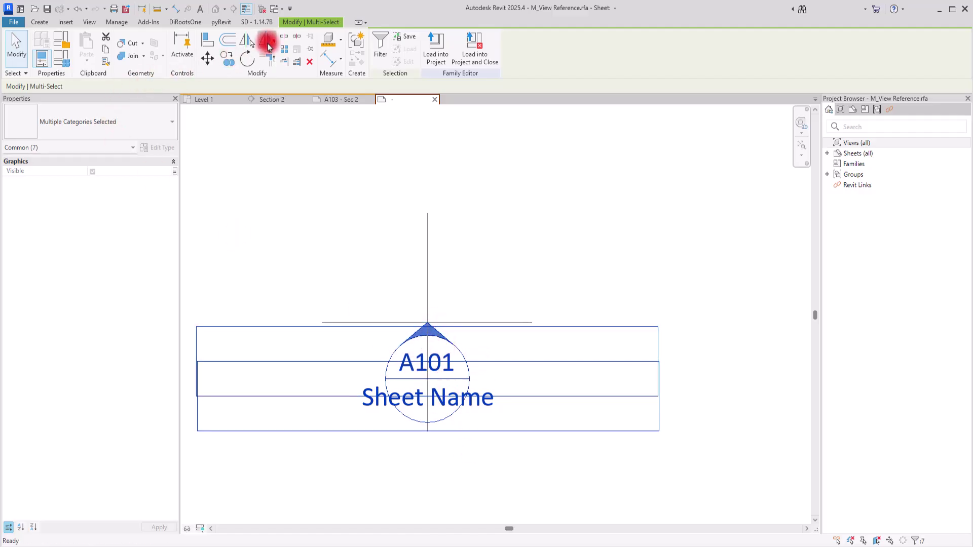
left_click(268, 45)
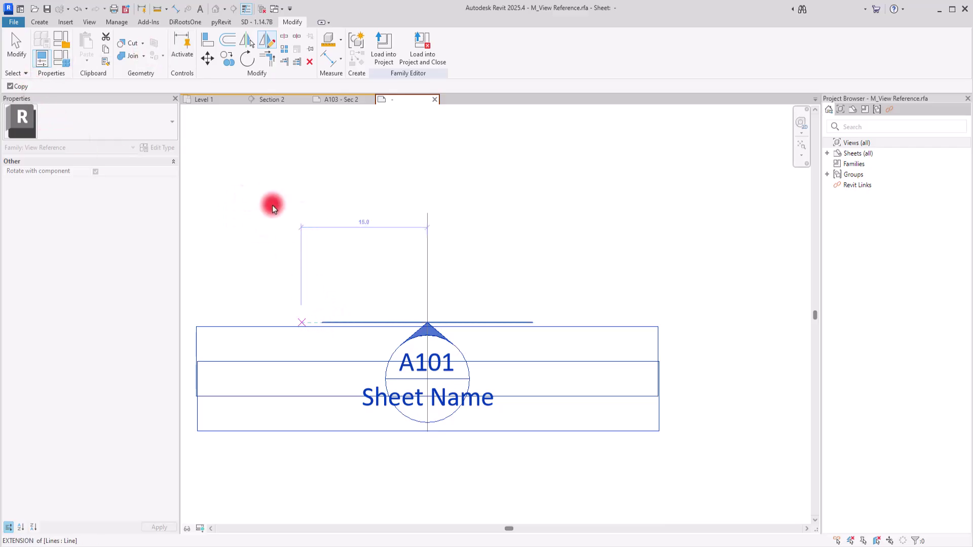
left_click(352, 322)
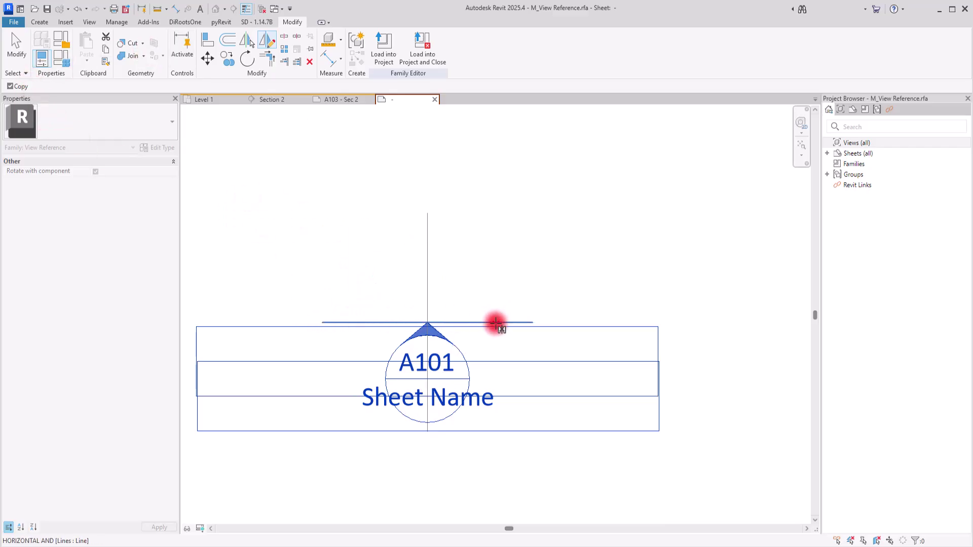
left_click(496, 322)
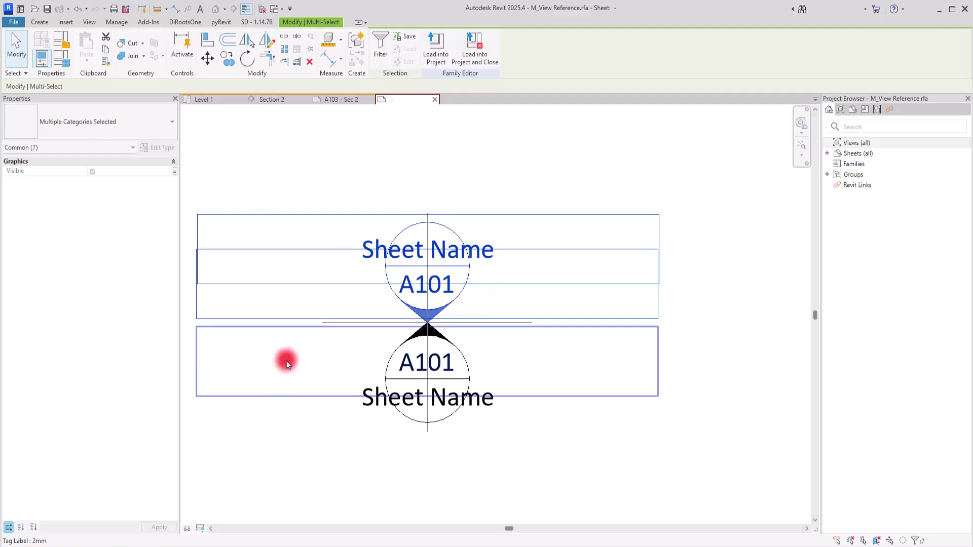
left_click(277, 152)
Step: Rotate a copy of both symbols with their labels by 90° about the invisible lines' intersection, leaving out those lines
scroll(482, 359, "down", 3)
left_click_drag(234, 199, 679, 499)
scroll(487, 317, "up", 3)
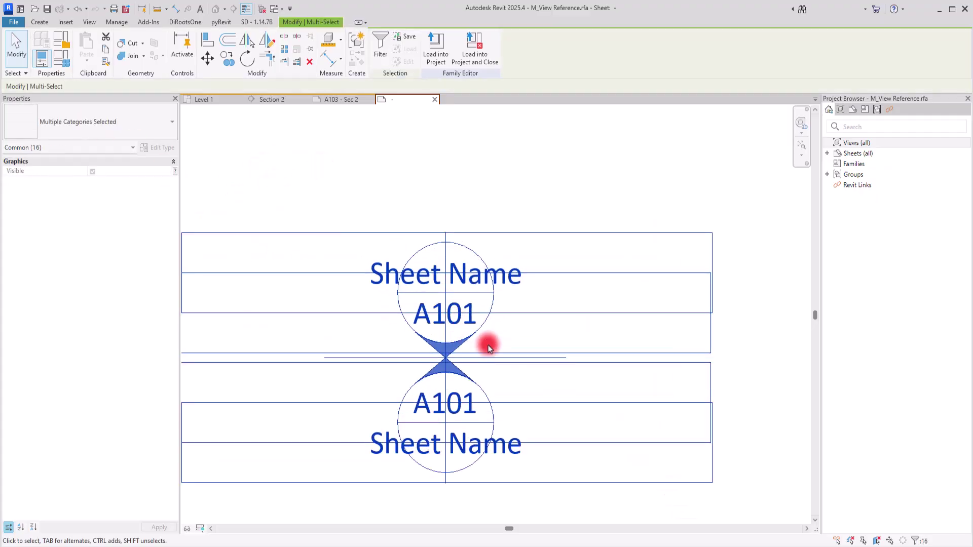
left_click(516, 358, "shift")
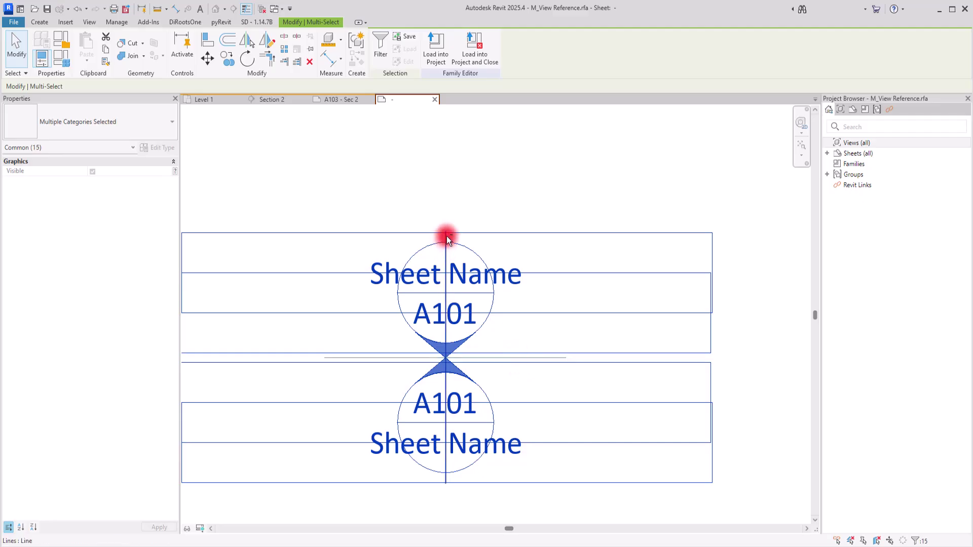
left_click(248, 59)
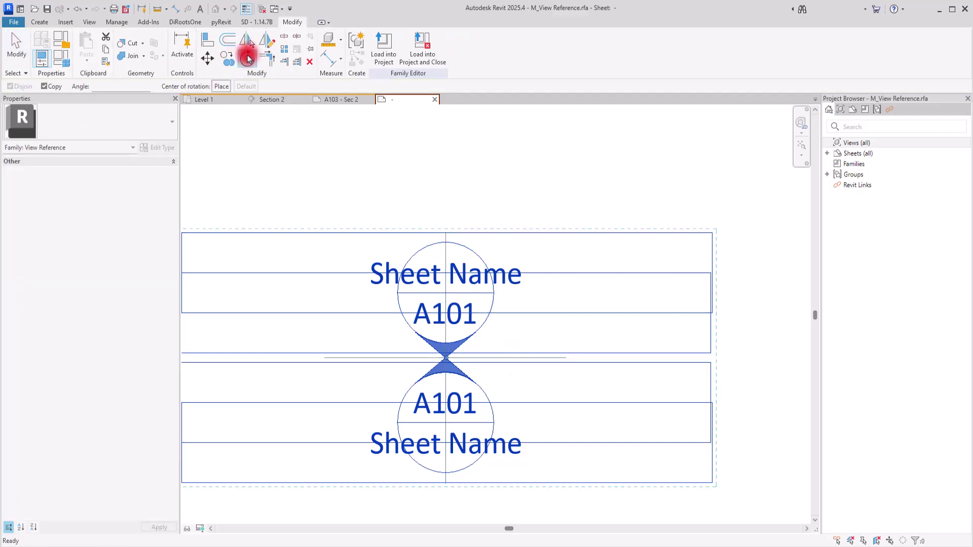
left_click(423, 202)
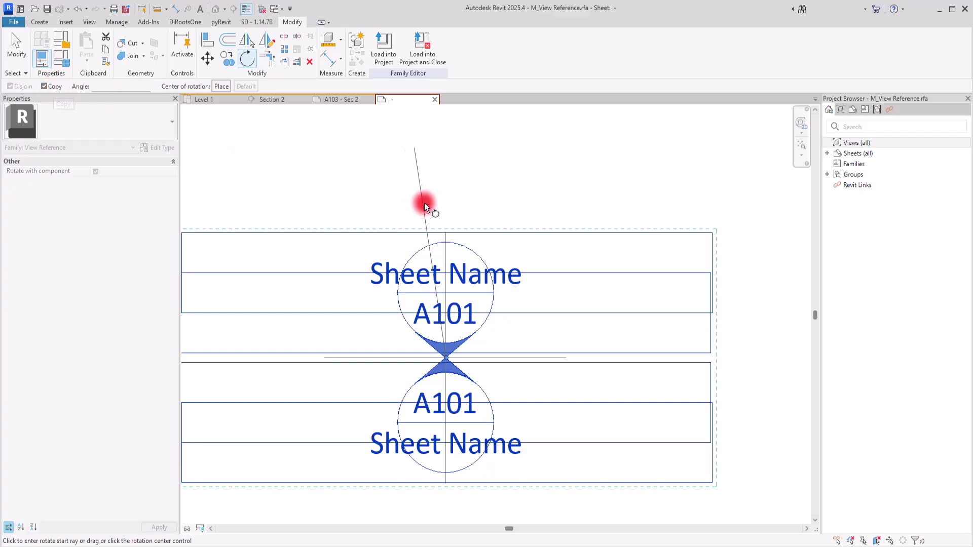
left_click(449, 187)
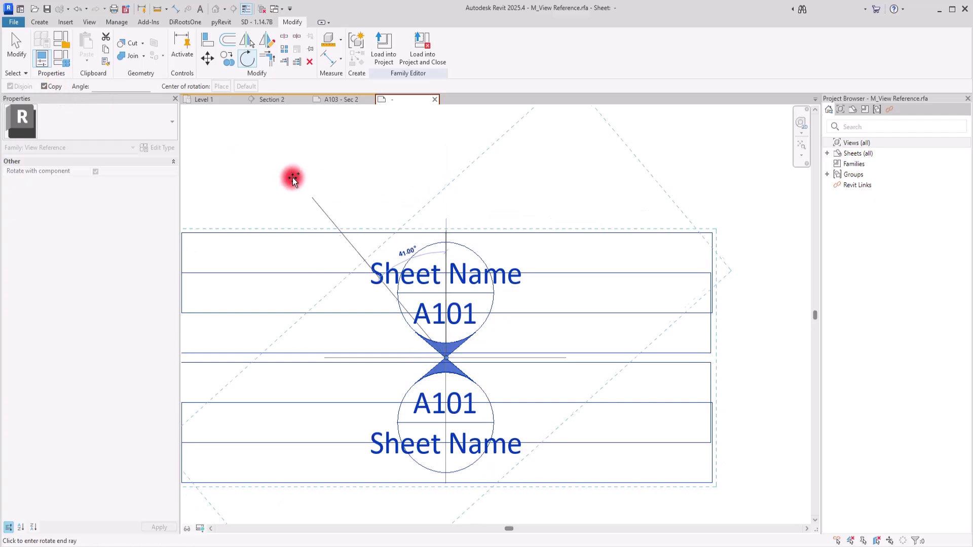
type("90")
key("Return")
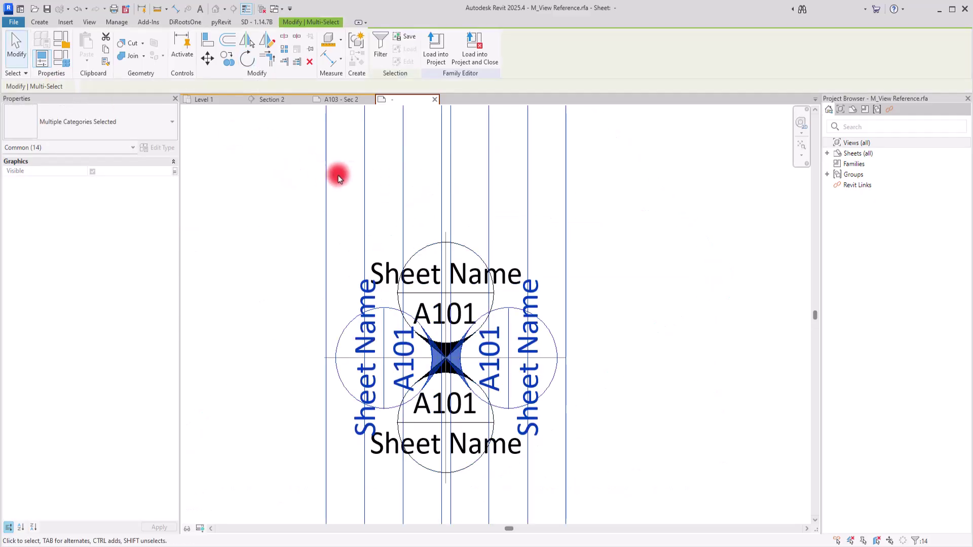
left_click(643, 246)
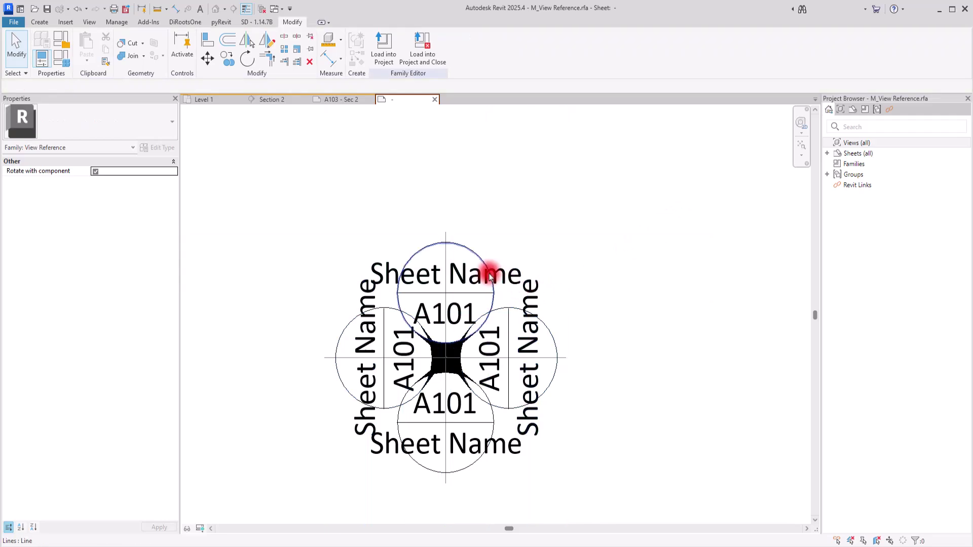
left_click(523, 270)
key("Tab")
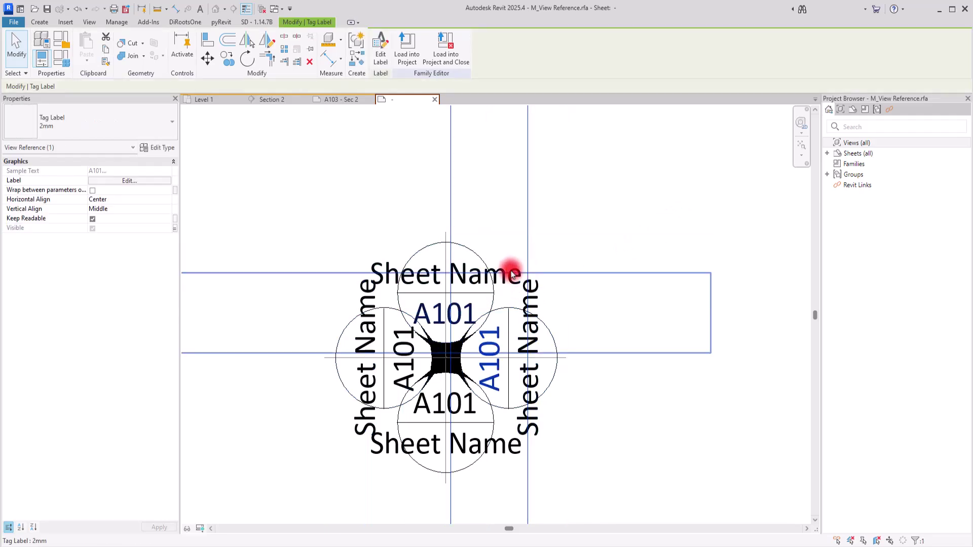
left_click(524, 268)
left_click_drag(456, 316, 465, 324)
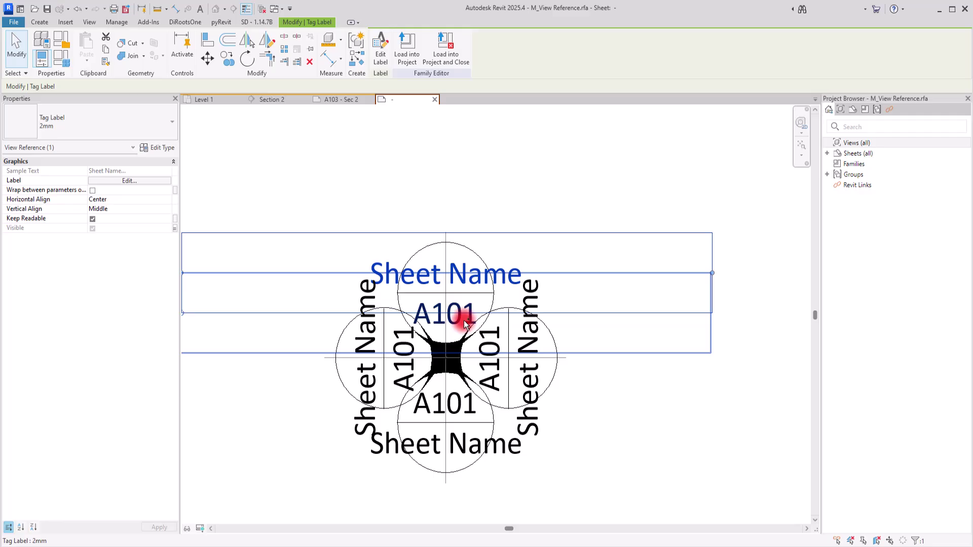
left_click(363, 182)
Step: Associate the visibility of the upper symbol's geometry and both its labels with a new instance parameter named South
left_click_drag(530, 397, 531, 371)
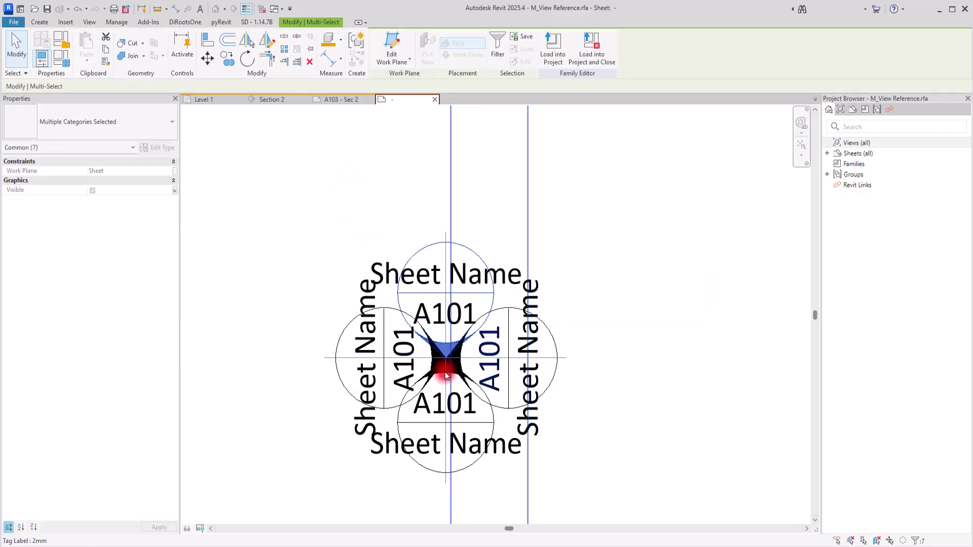
scroll(432, 347, "up", 4)
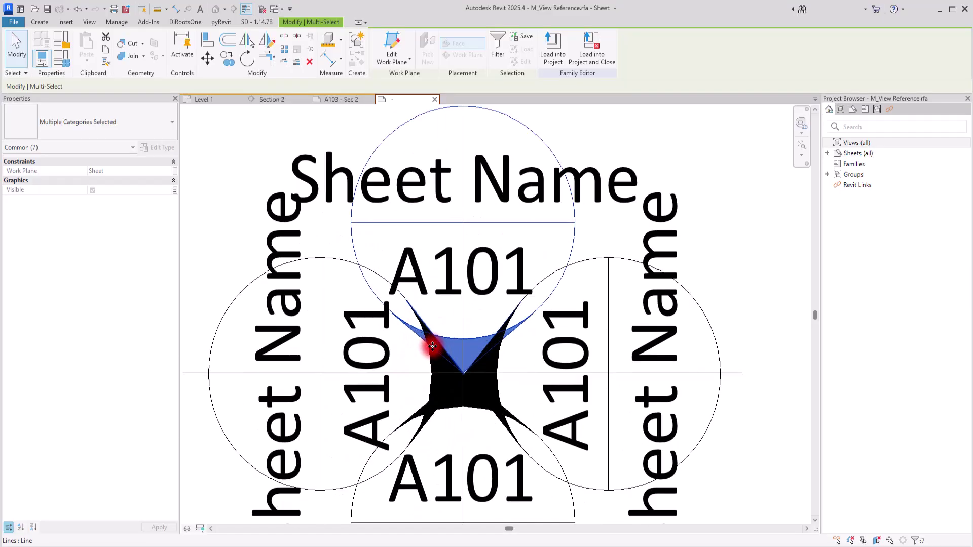
scroll(369, 406, "down", 4)
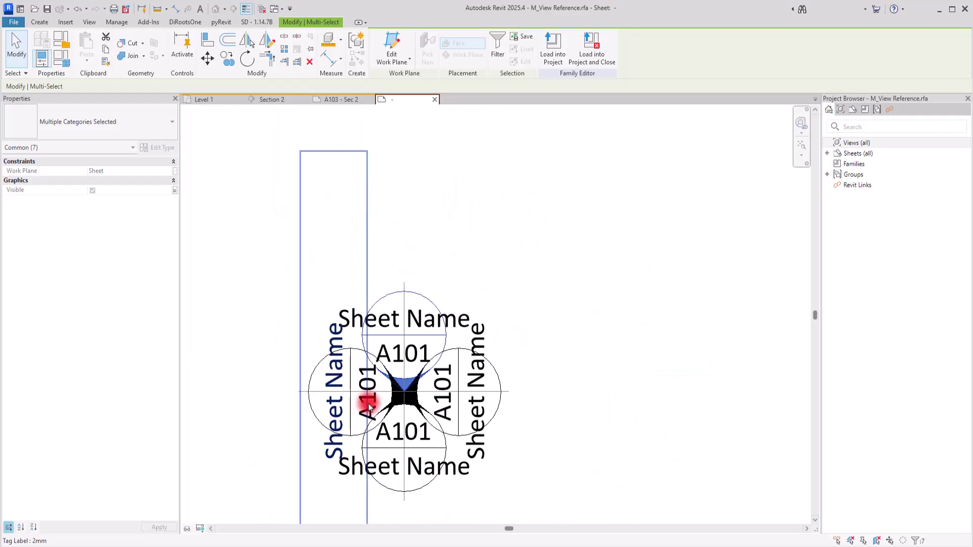
left_click(463, 313, "ctrl")
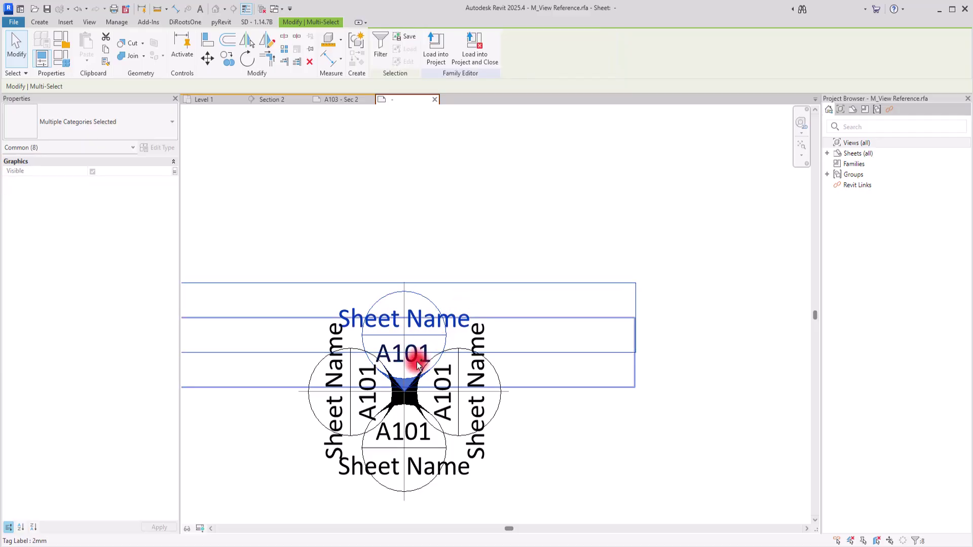
left_click(418, 365, "ctrl")
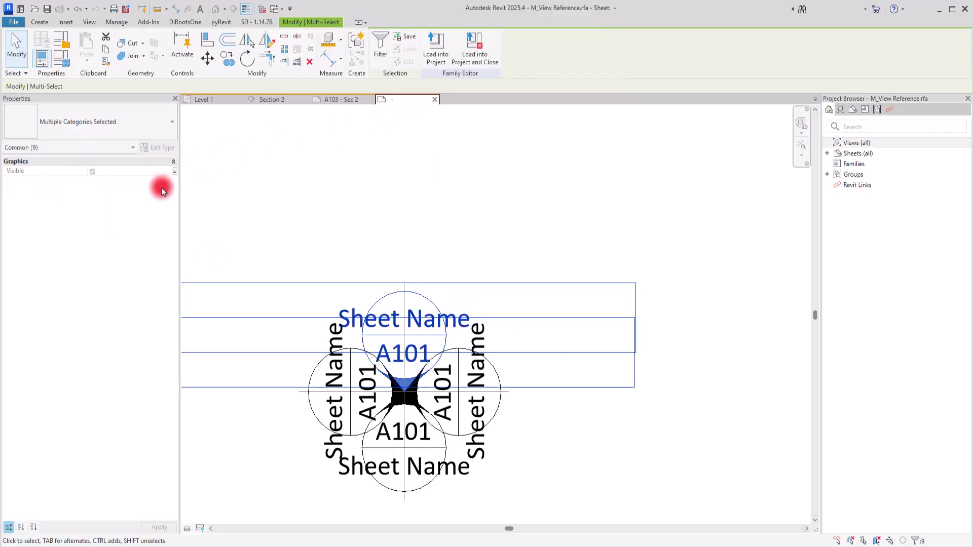
left_click(175, 172)
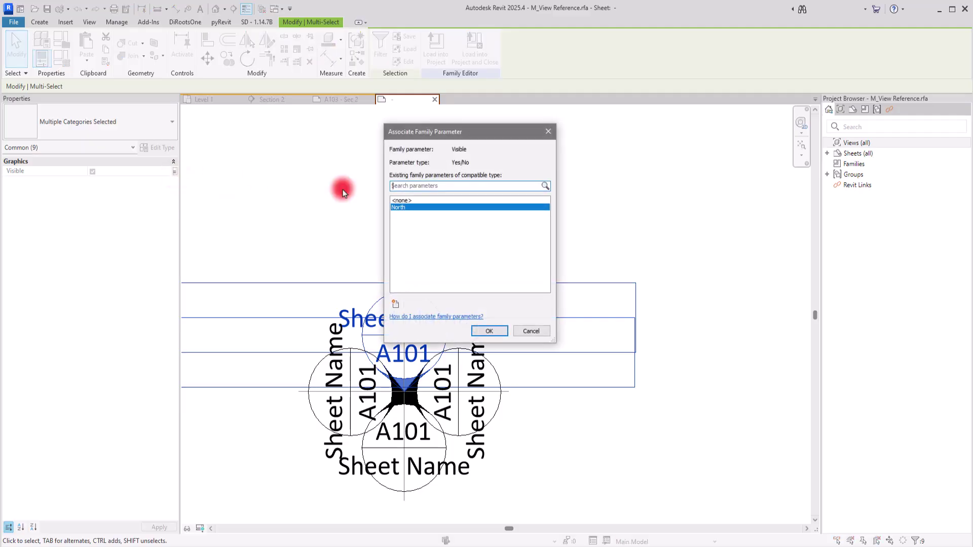
left_click(396, 305)
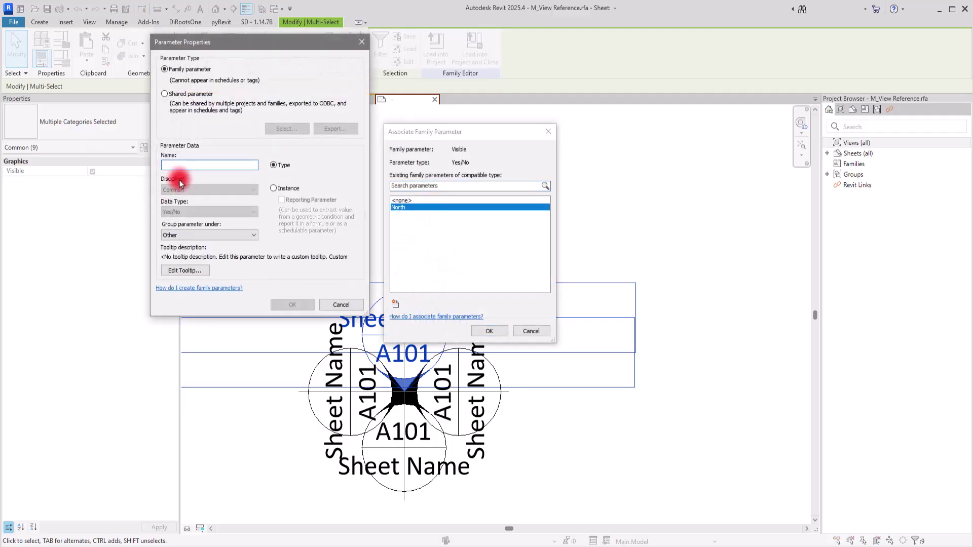
type("South")
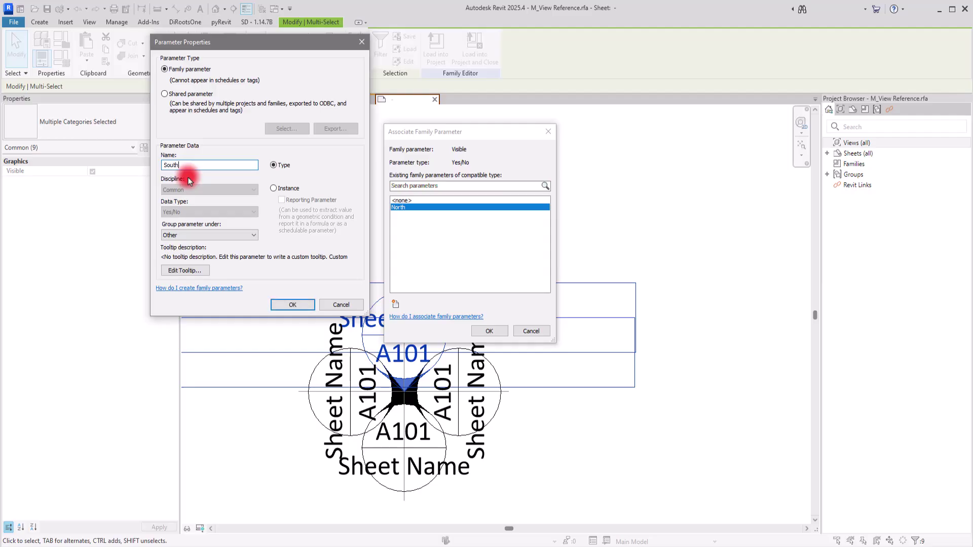
left_click(274, 188)
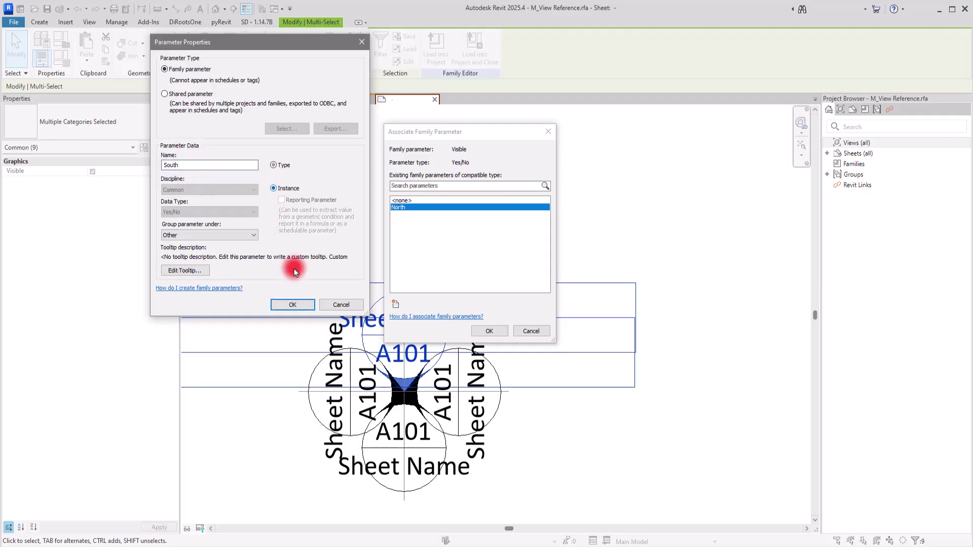
left_click(293, 305)
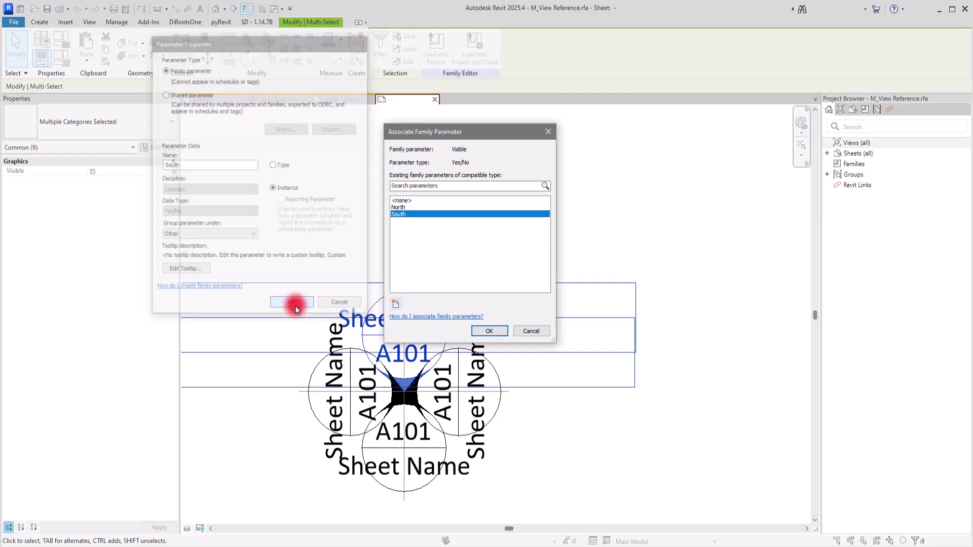
left_click(489, 330)
key("Escape")
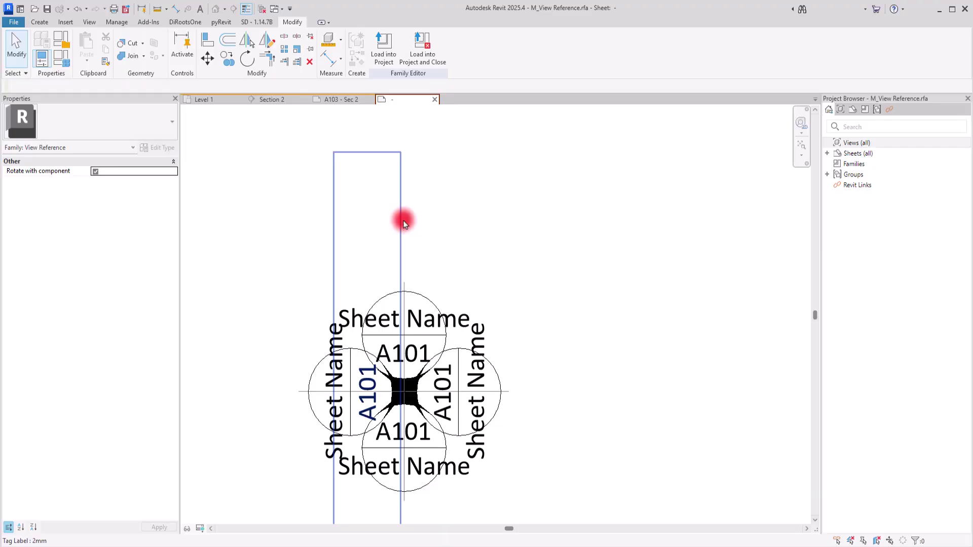
Step: Associate the visibility of the right-hand symbol's geometry and both its labels with a new instance parameter named West
left_click(405, 222)
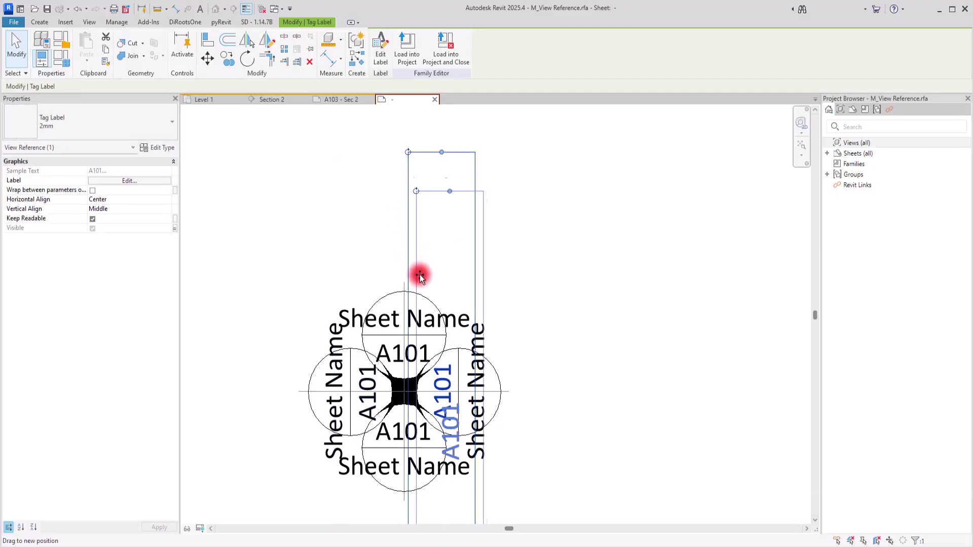
key("Escape")
left_click_drag(401, 132, 556, 515)
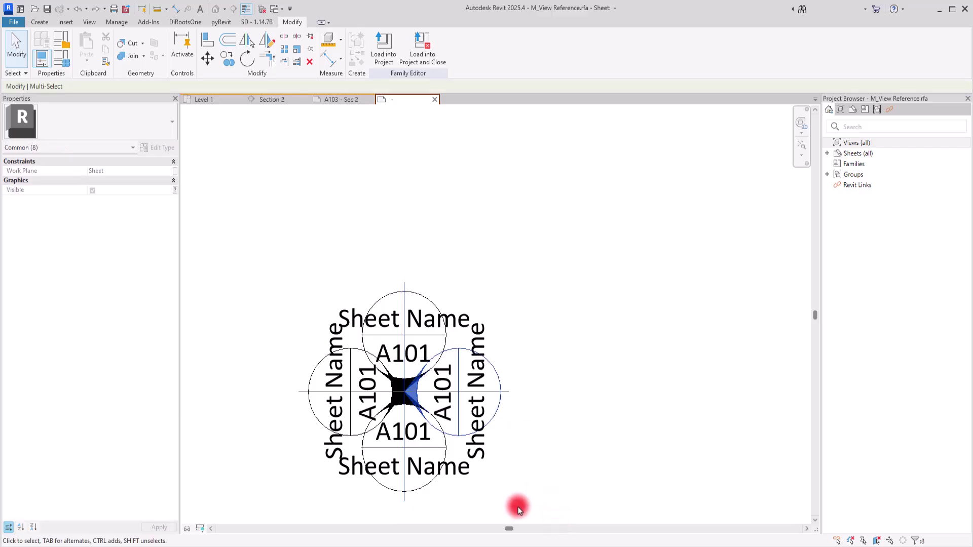
left_click(495, 398, "shift")
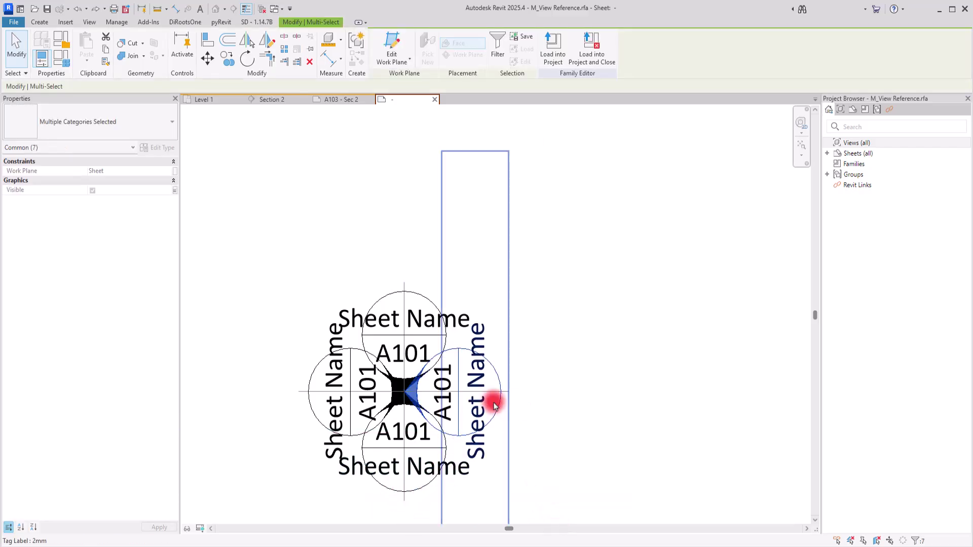
scroll(354, 369, "up", 10)
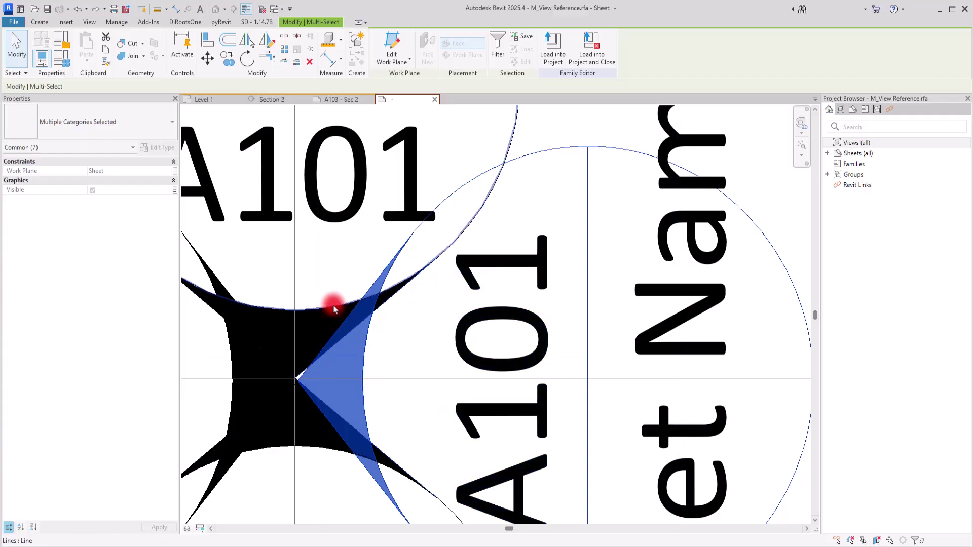
scroll(376, 328, "down", 5)
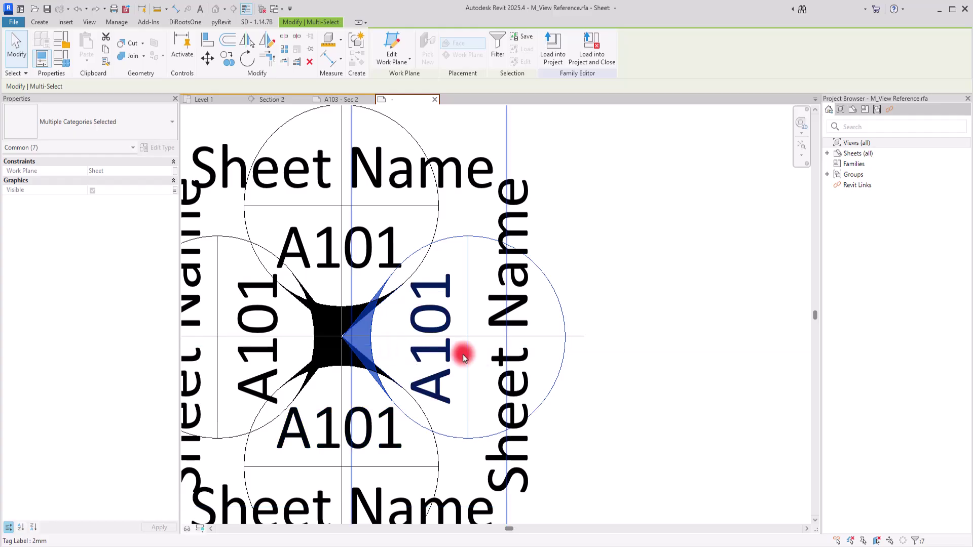
left_click(442, 290, "ctrl")
left_click(531, 221, "ctrl")
scroll(451, 240, "down", 2)
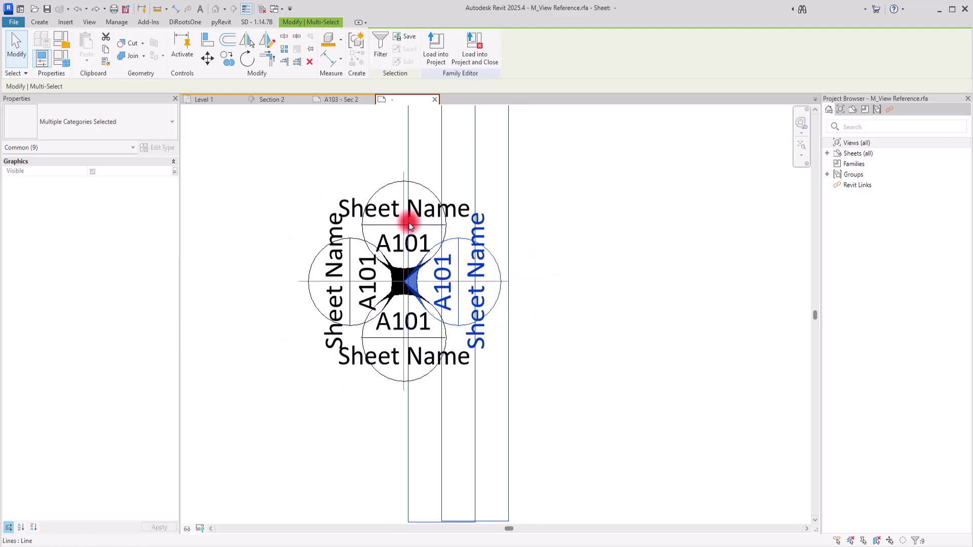
left_click(175, 172)
left_click_drag(462, 131, 653, 153)
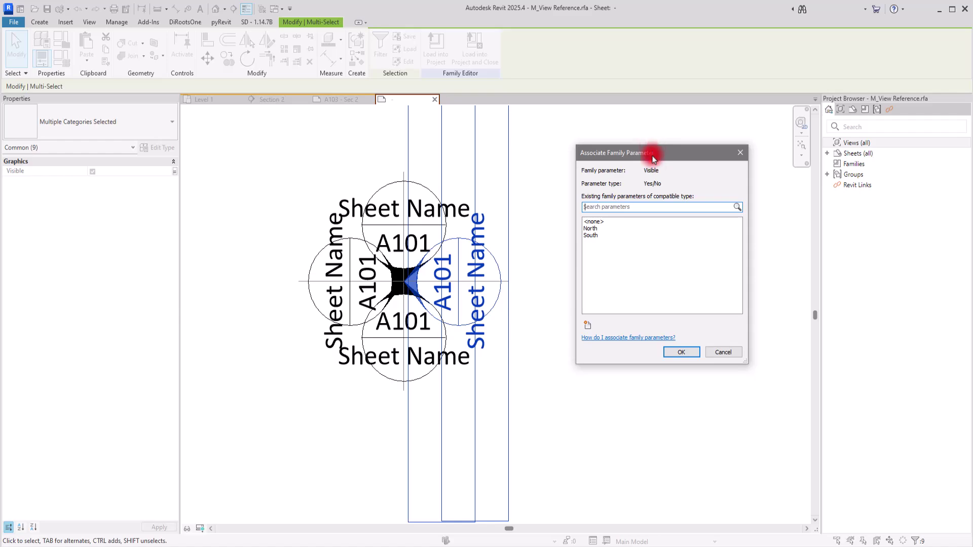
left_click(593, 326)
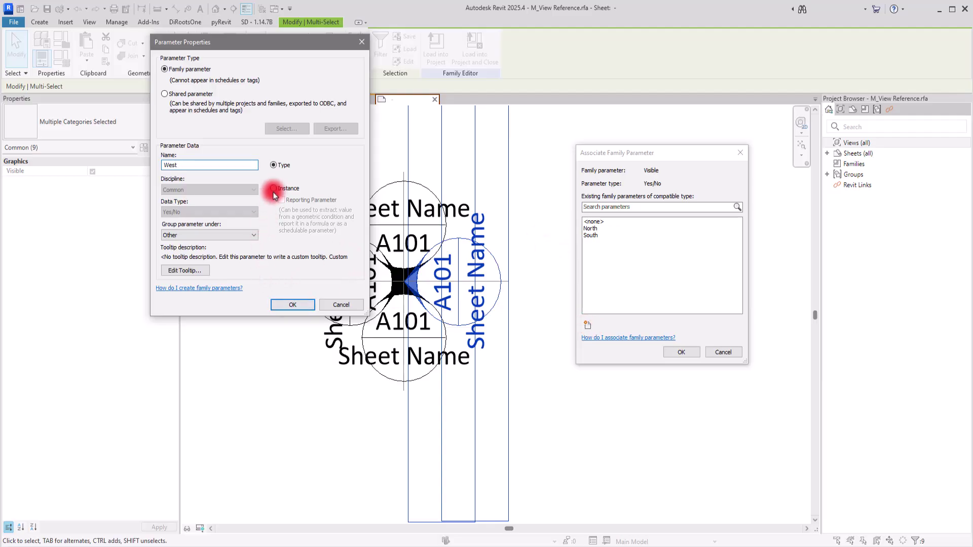
left_click(294, 302)
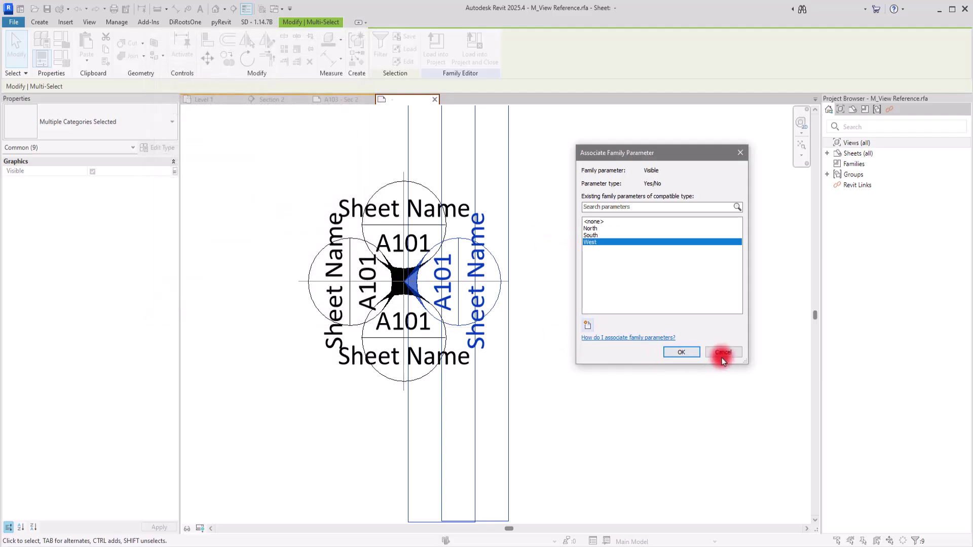
left_click(685, 353)
Step: Associate the visibility of the left-hand symbol's geometry and both its labels with a new instance parameter named East
left_click_drag(253, 144, 413, 445)
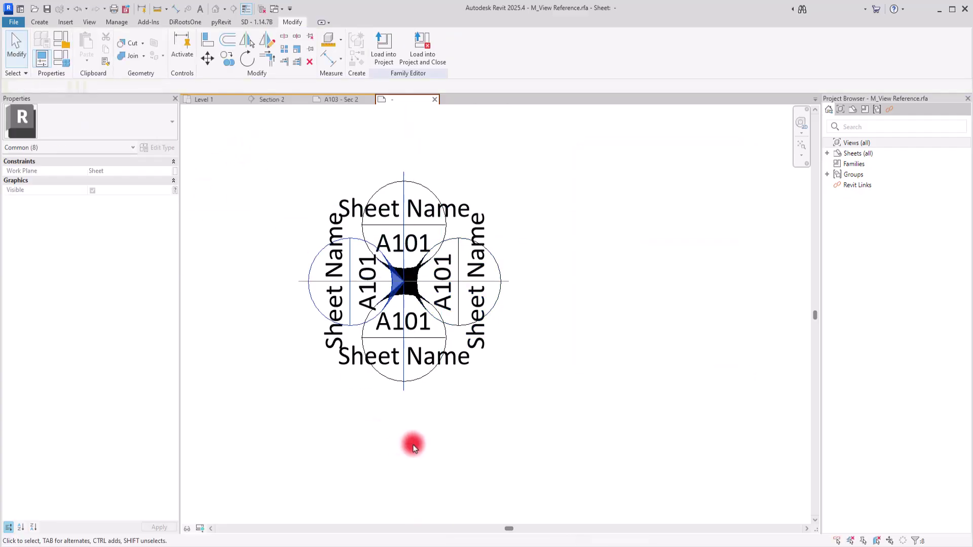
scroll(433, 422, "down", 5)
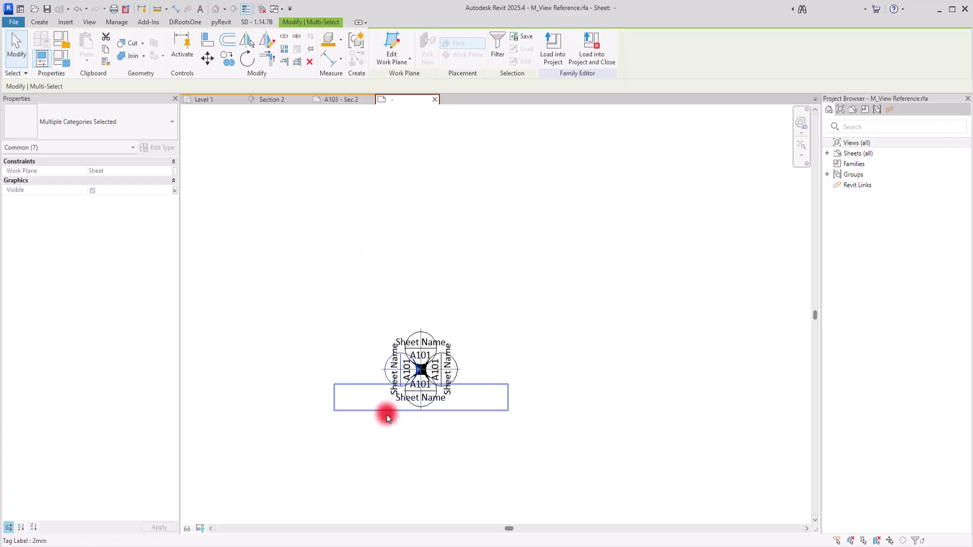
scroll(393, 355, "up", 2)
scroll(393, 355, "up", 2)
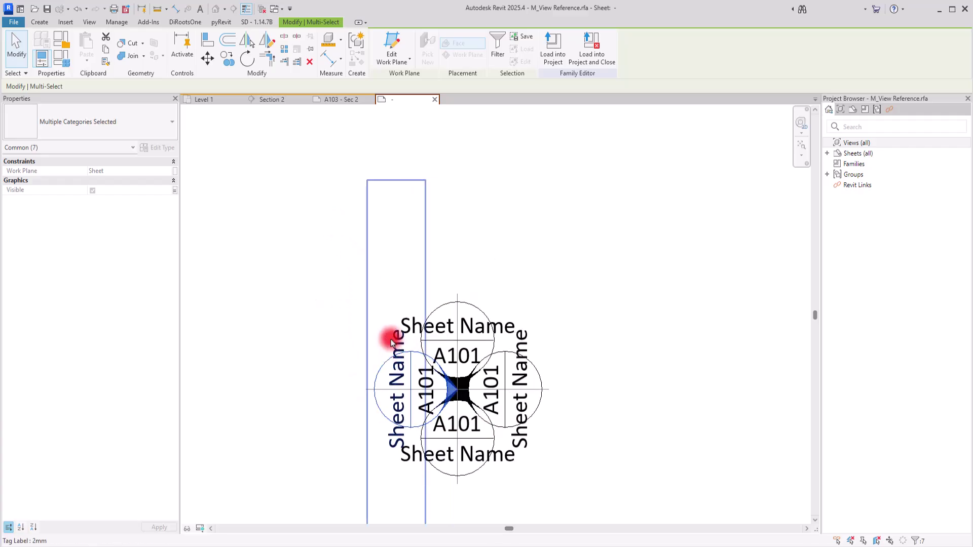
left_click(390, 343, "ctrl")
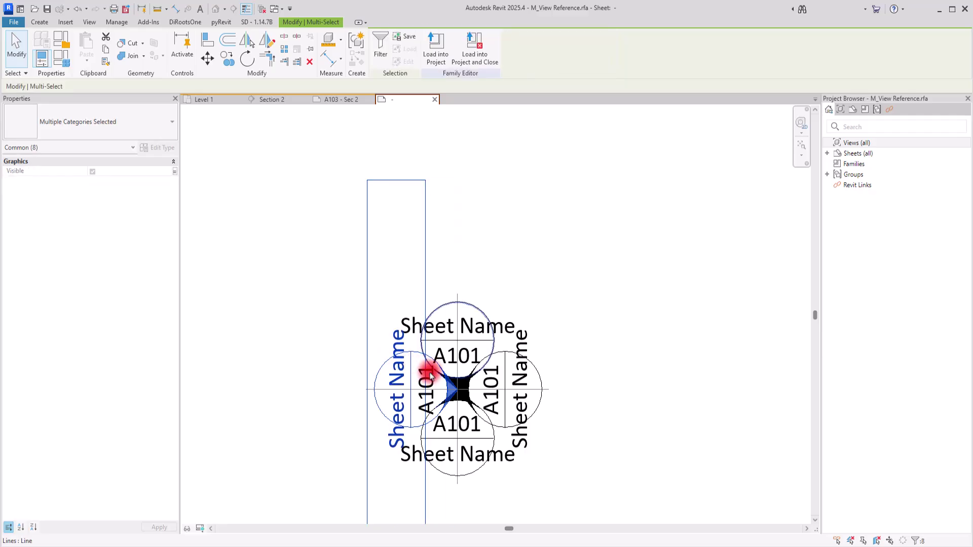
left_click(430, 373, "ctrl")
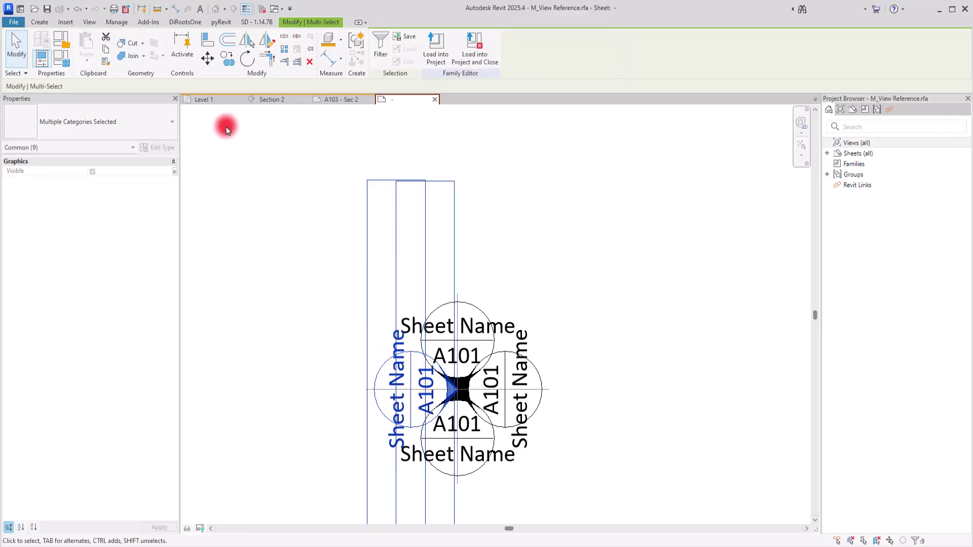
left_click(174, 172)
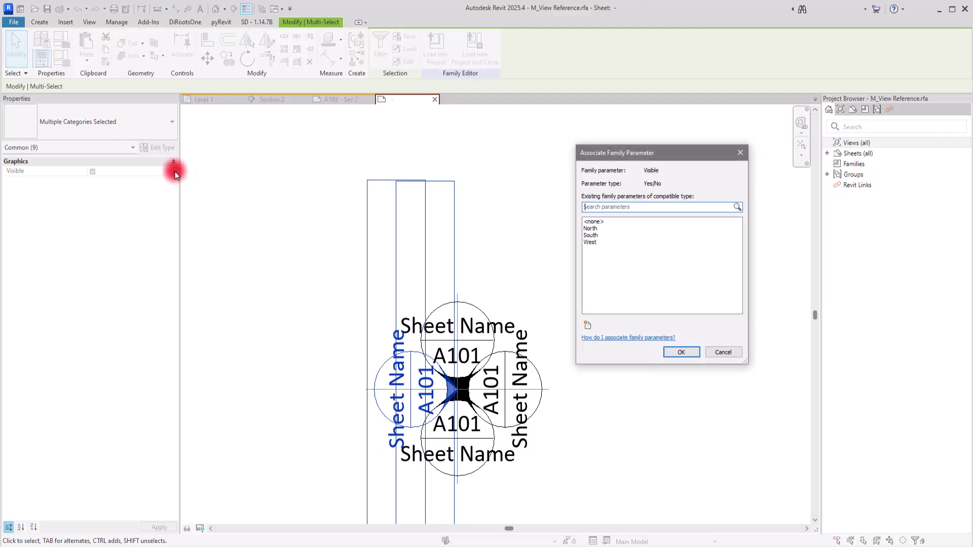
left_click(589, 326)
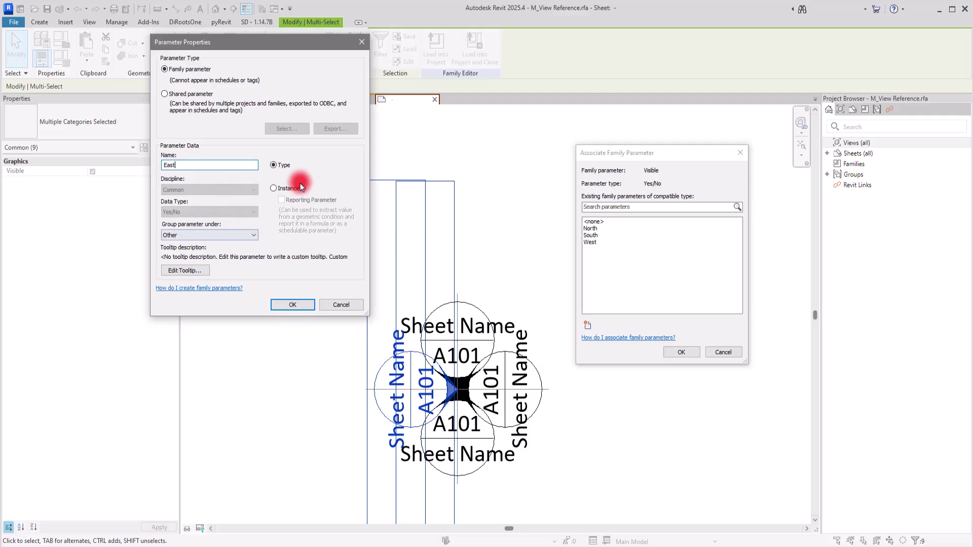
left_click(280, 190)
left_click(292, 305)
left_click(681, 352)
key("Escape")
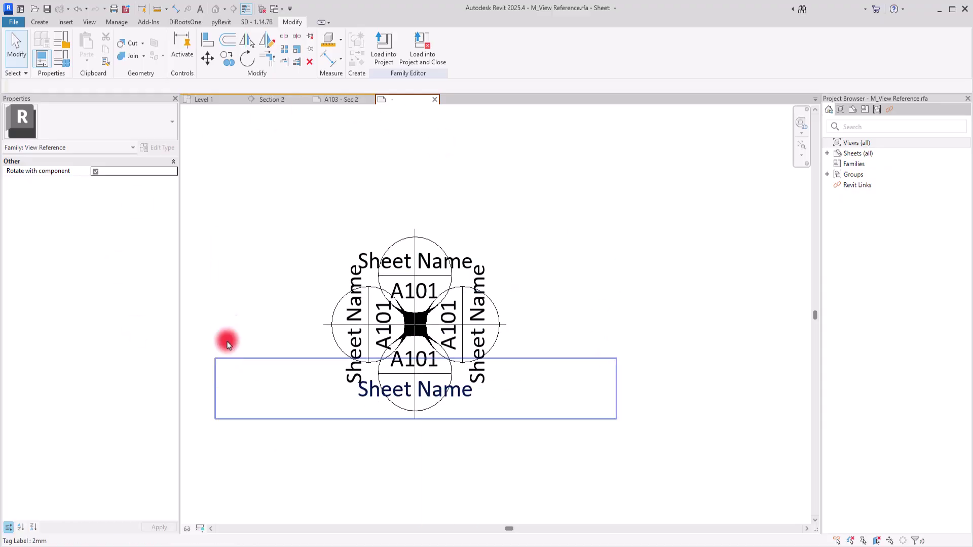
left_click(799, 143)
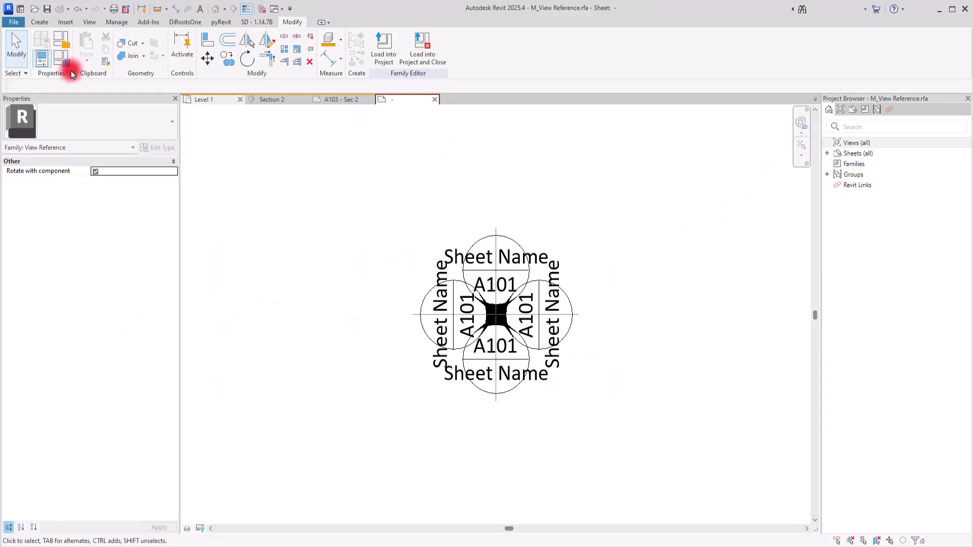
left_click(396, 55)
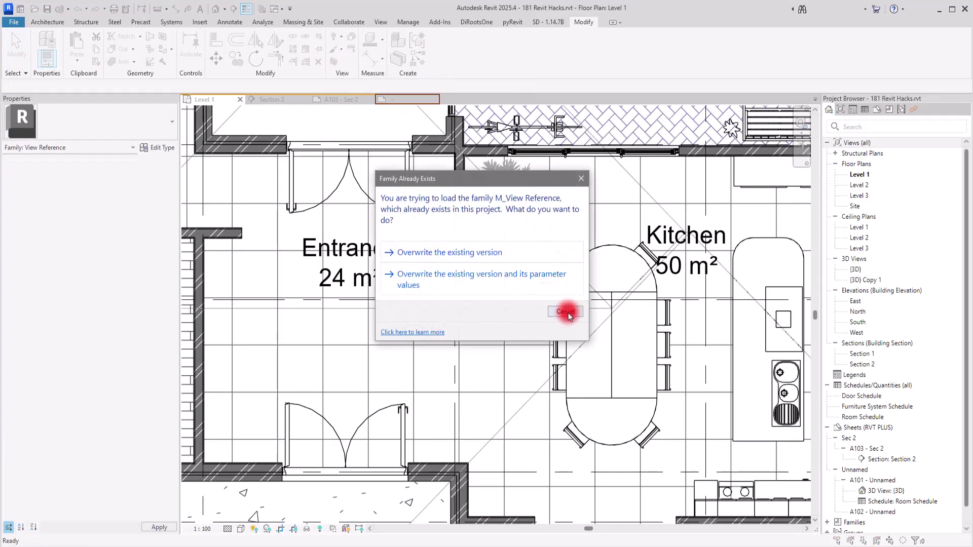
left_click(564, 311)
left_click(556, 289)
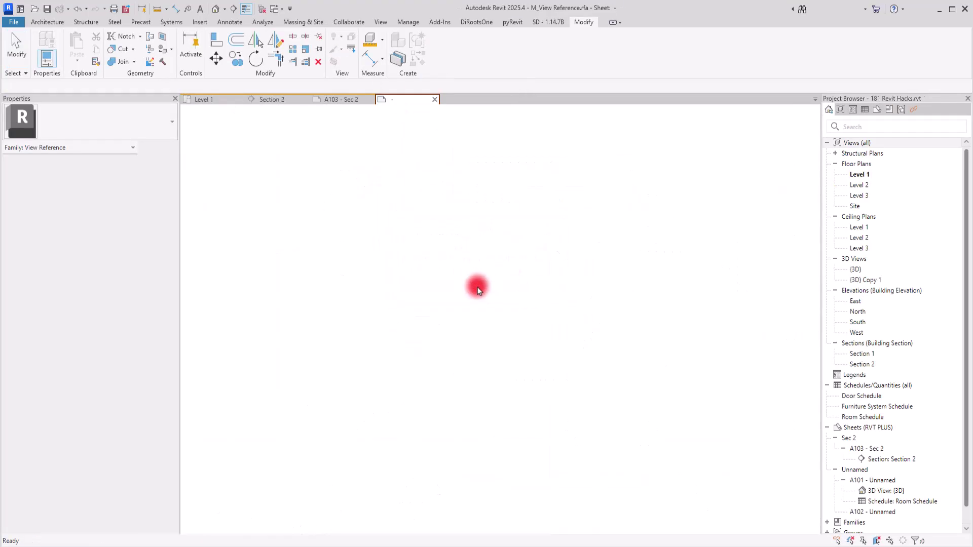
middle_click_drag(619, 243, 518, 276)
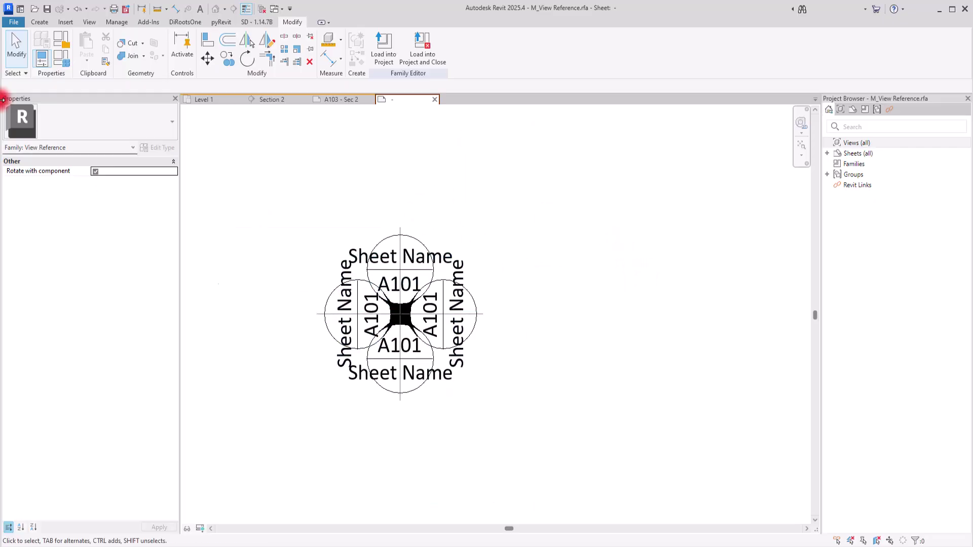
Step: Turn off the default values of the West, South and North parameters in the family types, leaving East on
left_click(62, 59)
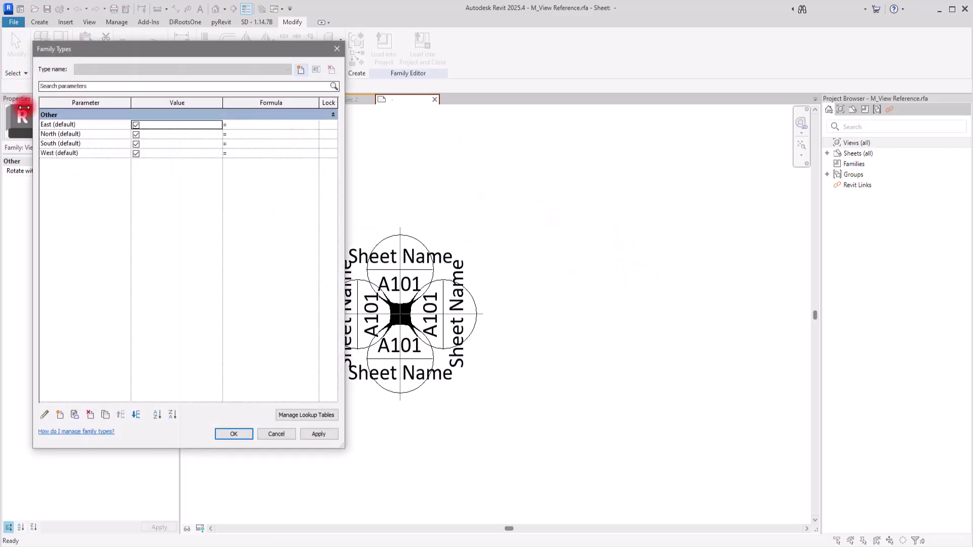
left_click(136, 153)
left_click(136, 144)
left_click(135, 135)
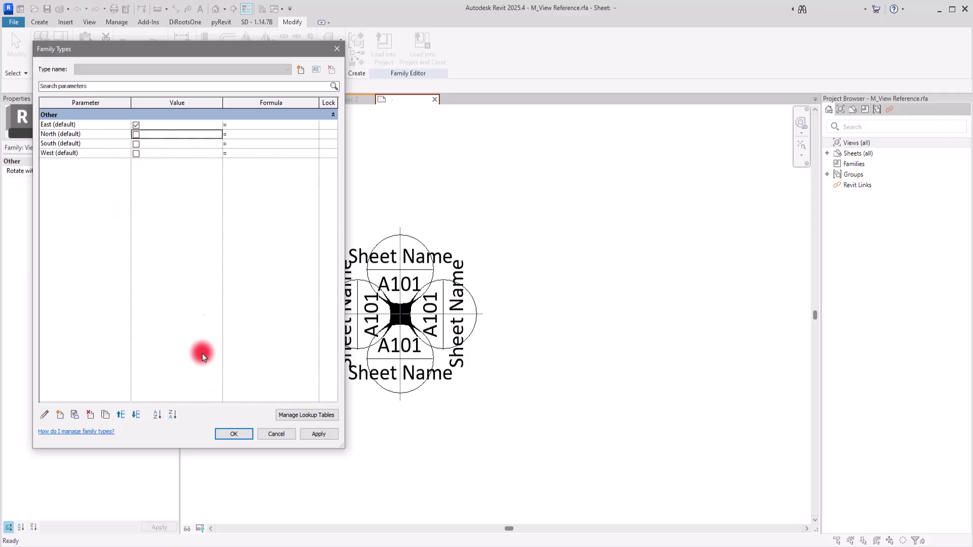
left_click(234, 434)
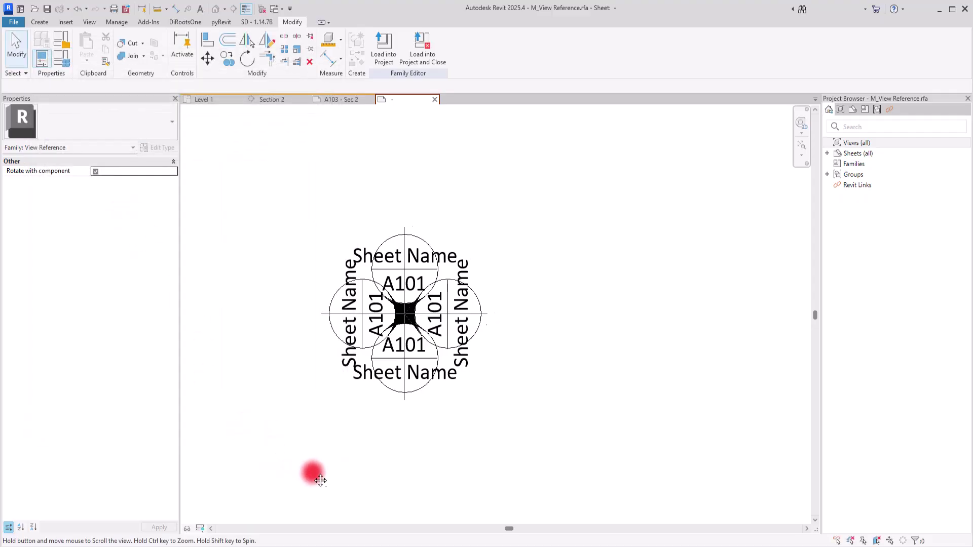
Step: Turn on preview visibility in the family view to check which directional symbol is displayed
left_click(199, 530)
left_click(218, 502)
left_click(199, 529)
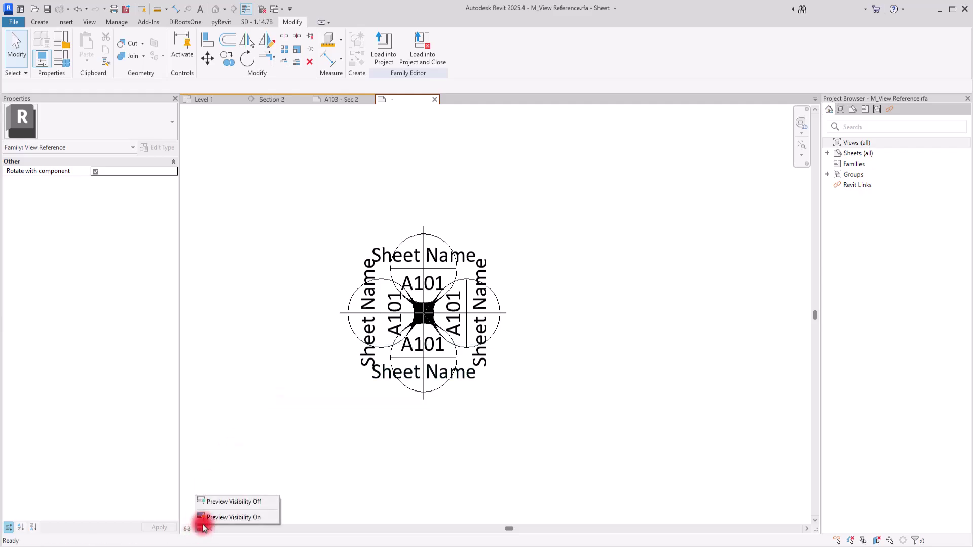
left_click(213, 516)
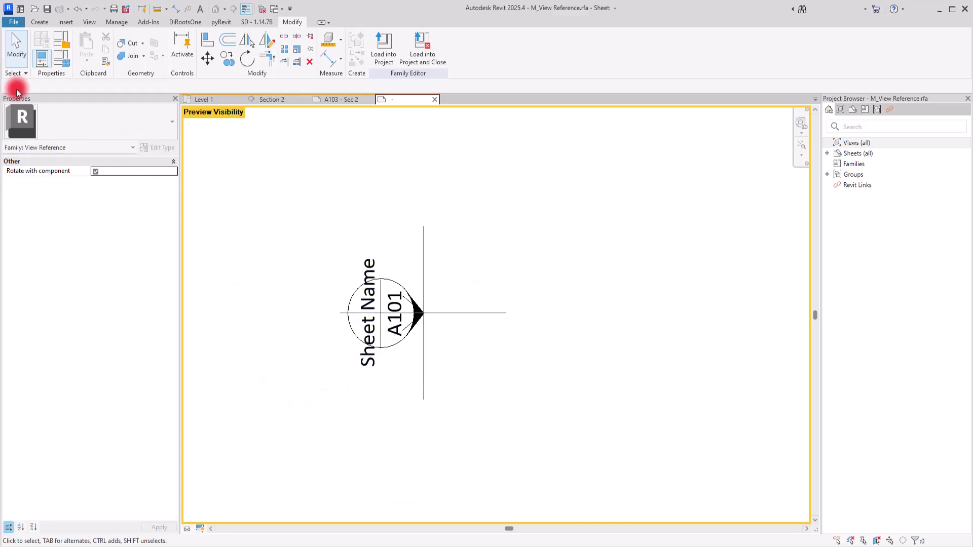
Step: Turn on the North parameter and turn off East in the family types, and apply the change
left_click(70, 62)
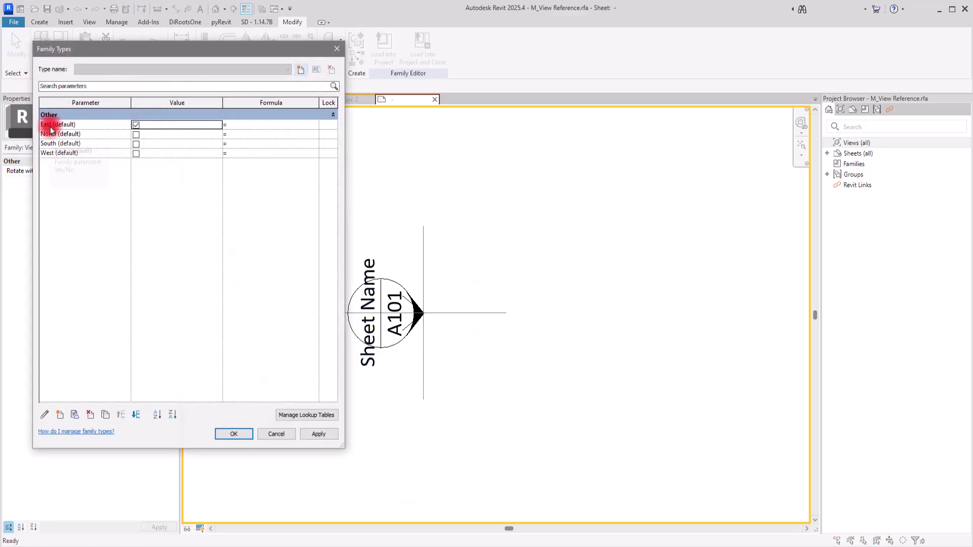
left_click_drag(276, 52, 847, 54)
left_click(782, 139)
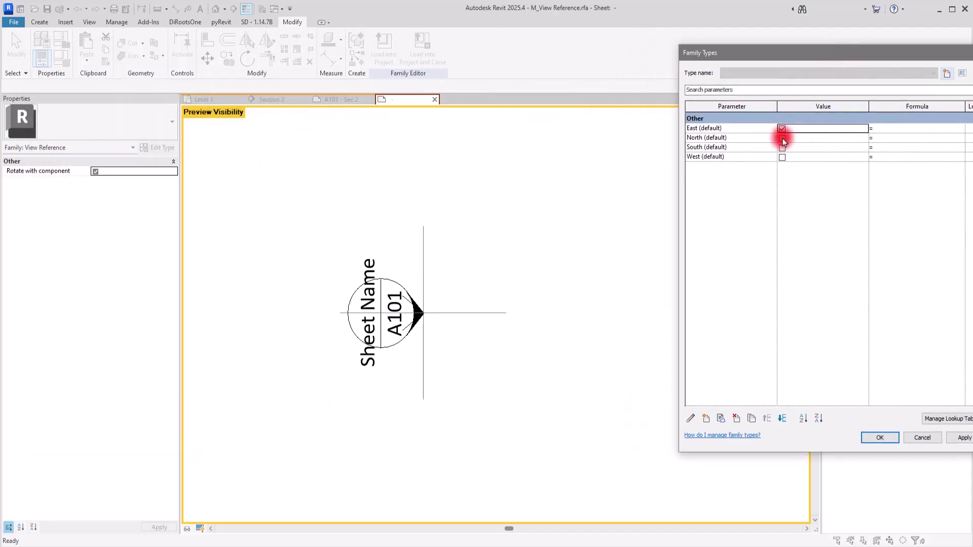
left_click(782, 130)
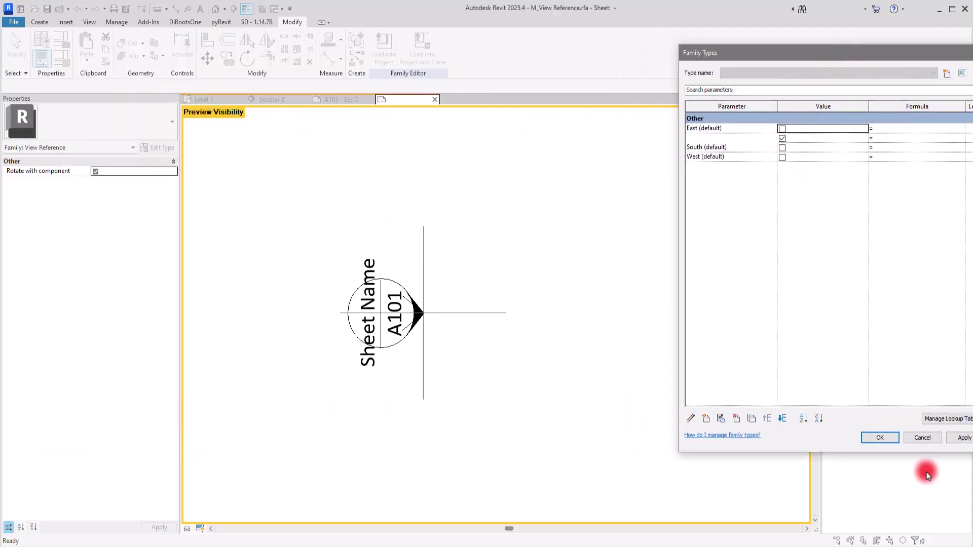
left_click(958, 439)
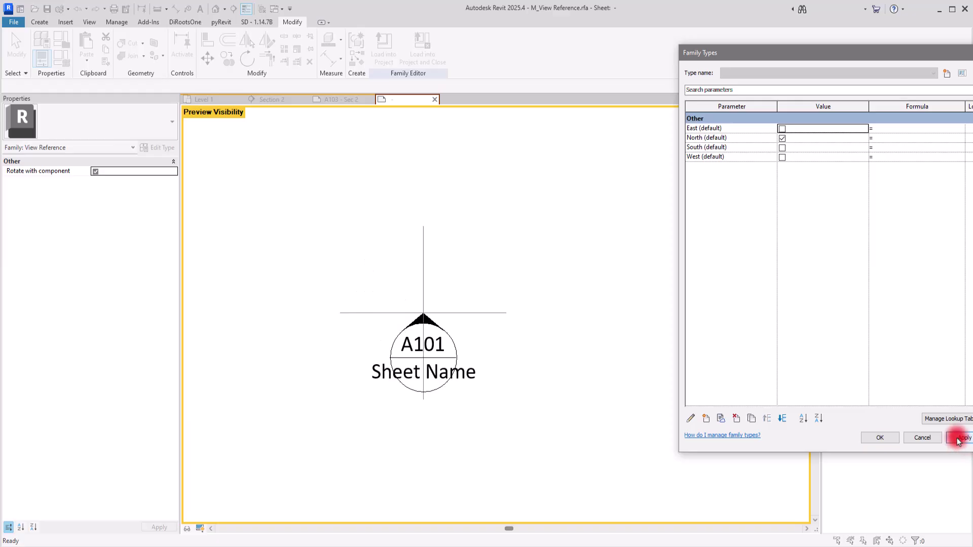
left_click(879, 438)
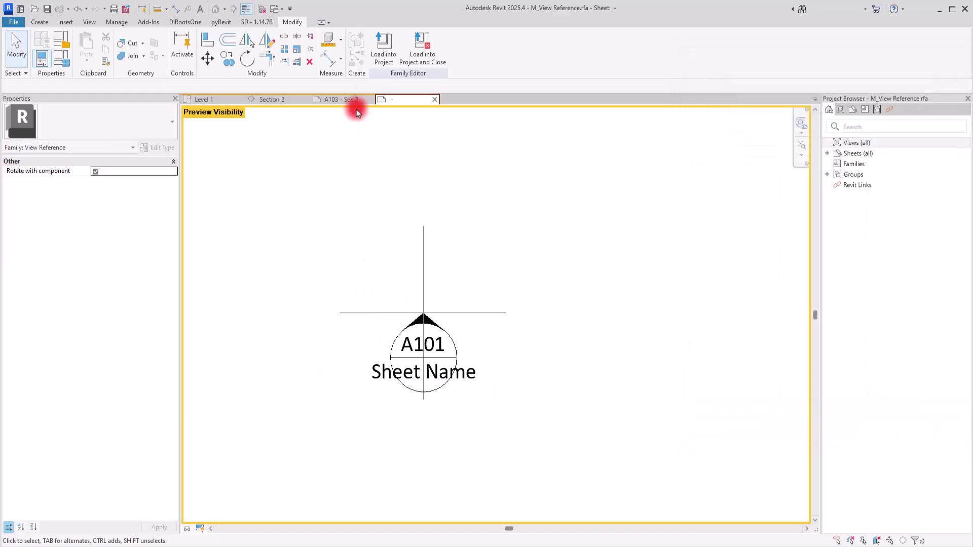
Step: Turn off preview visibility and load the family into the project, overwriting the existing version
left_click(200, 528)
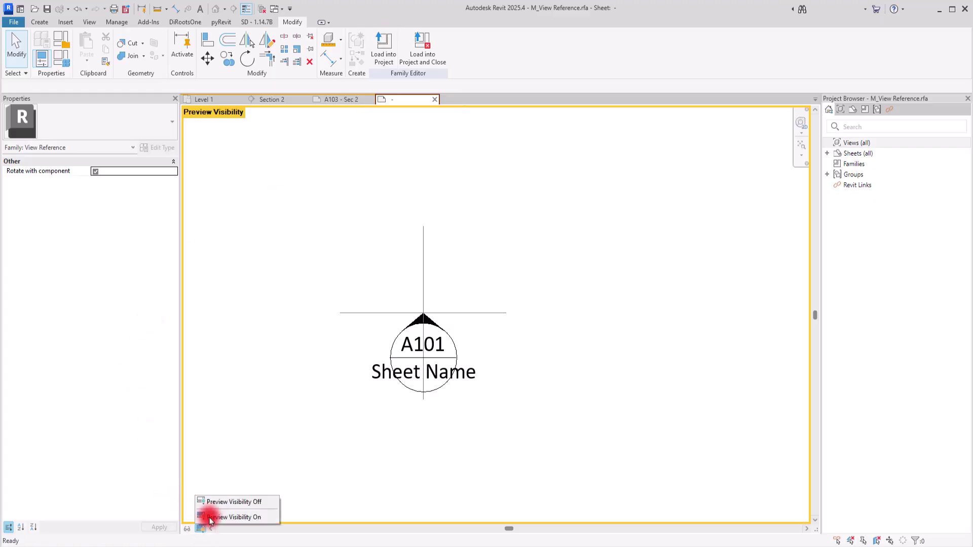
left_click(218, 505)
left_click(383, 44)
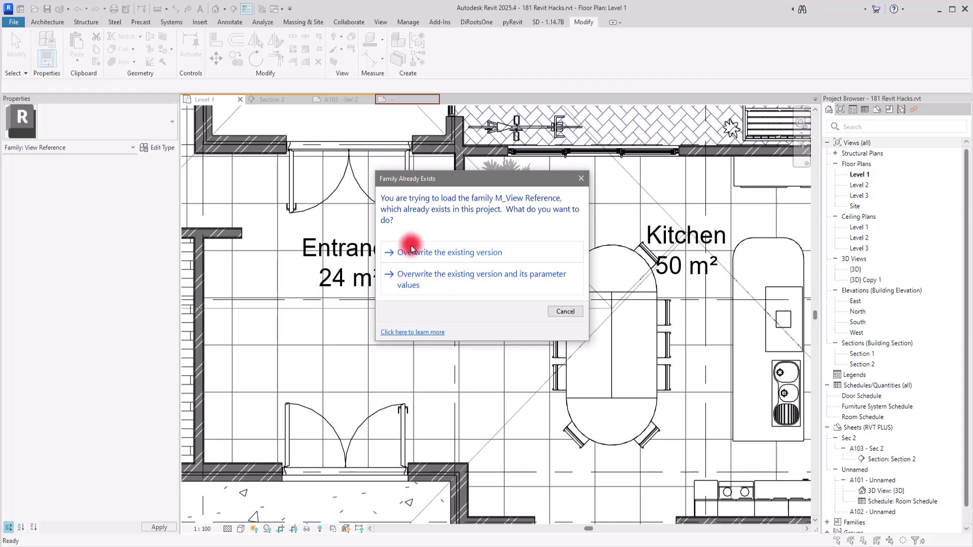
left_click(481, 254)
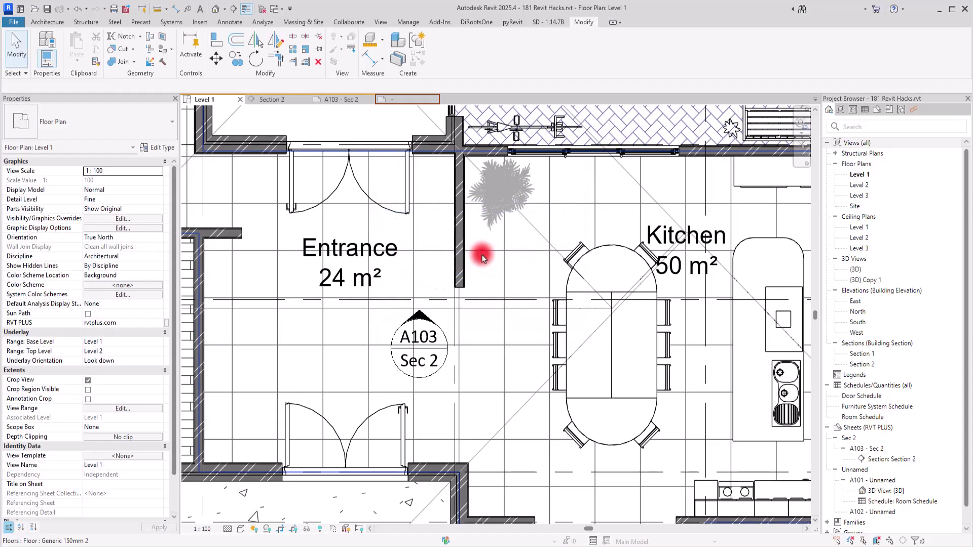
Step: Examine the instance and type properties of the view reference placed in the Entrance on the Level 1 plan
left_click(434, 361)
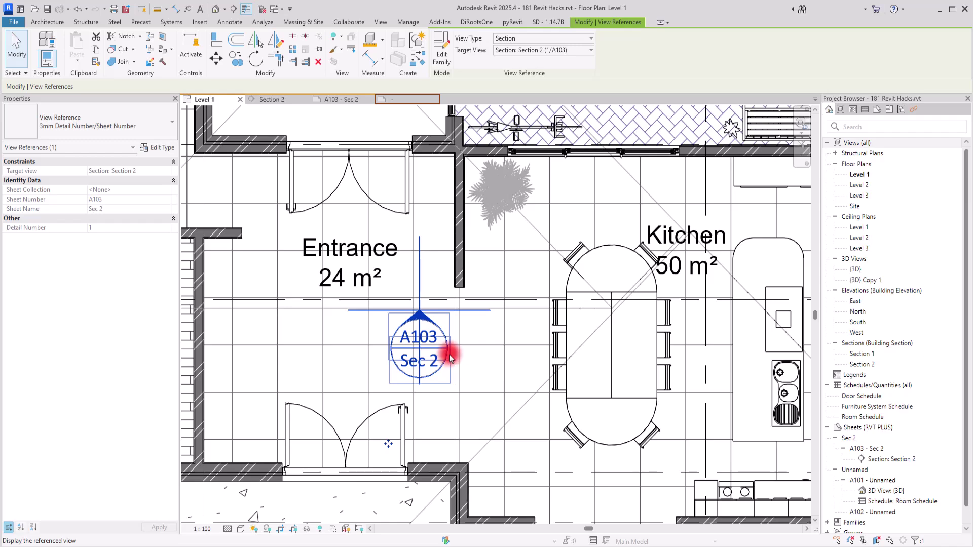
left_click(488, 362)
left_click(440, 345)
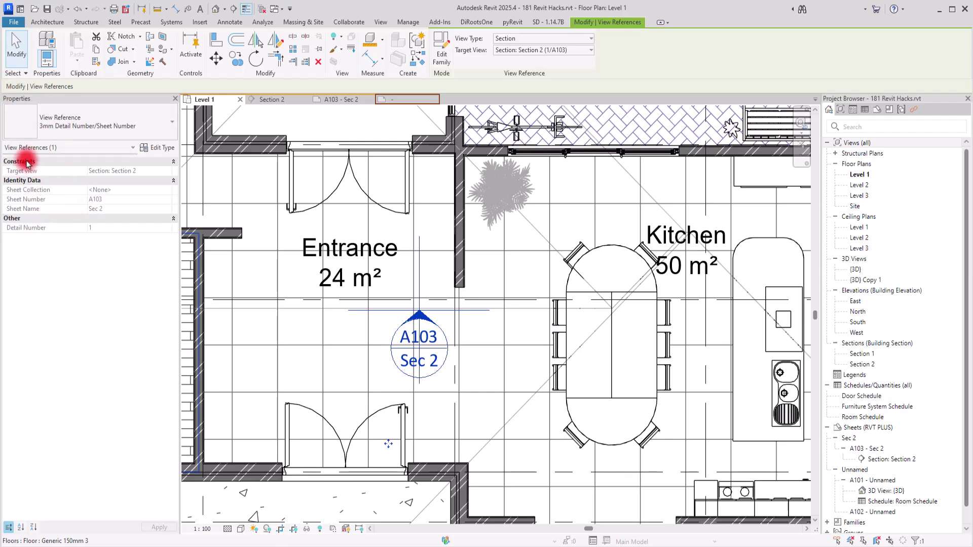
left_click(147, 149)
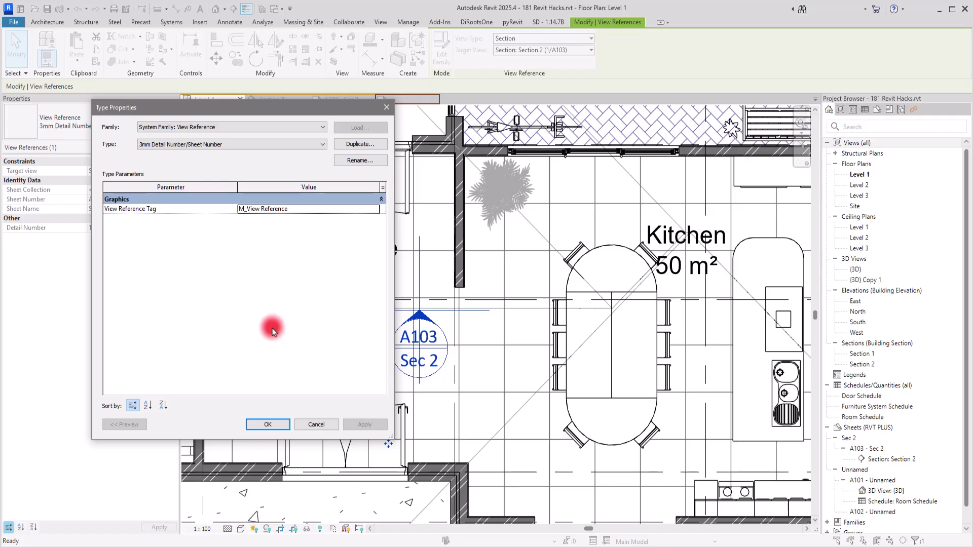
left_click(318, 426)
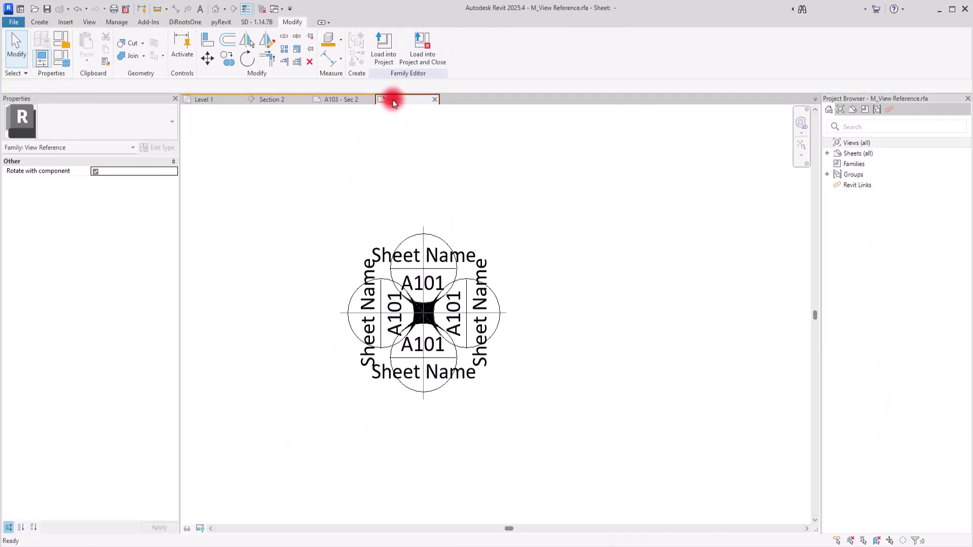
Step: Return to the view reference family and create a family type named North with only the North parameter on
left_click(367, 178)
left_click(299, 154)
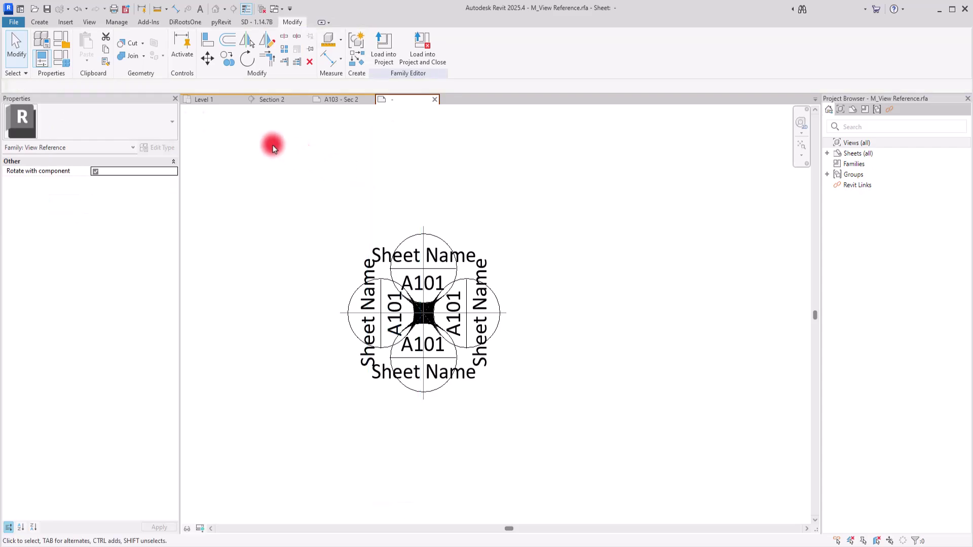
left_click(62, 58)
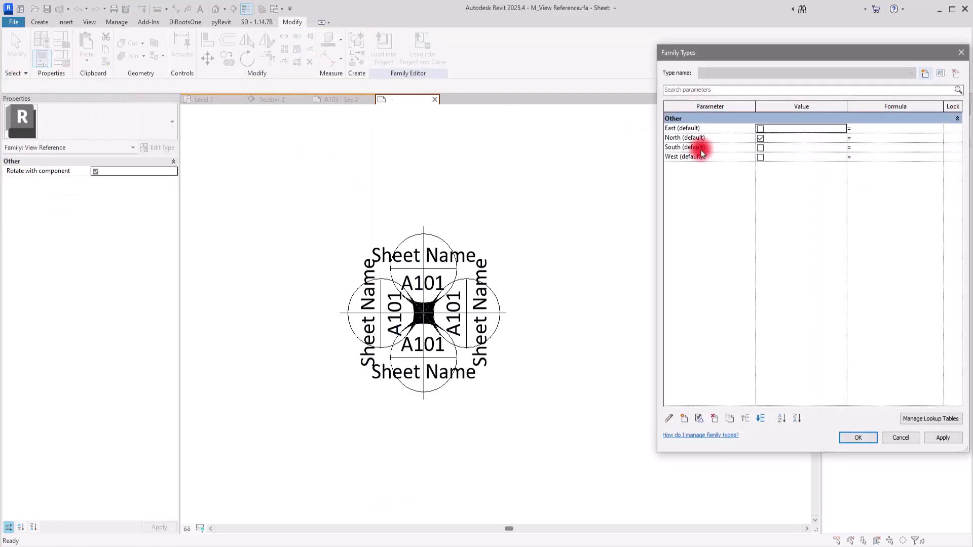
left_click_drag(725, 55, 549, 44)
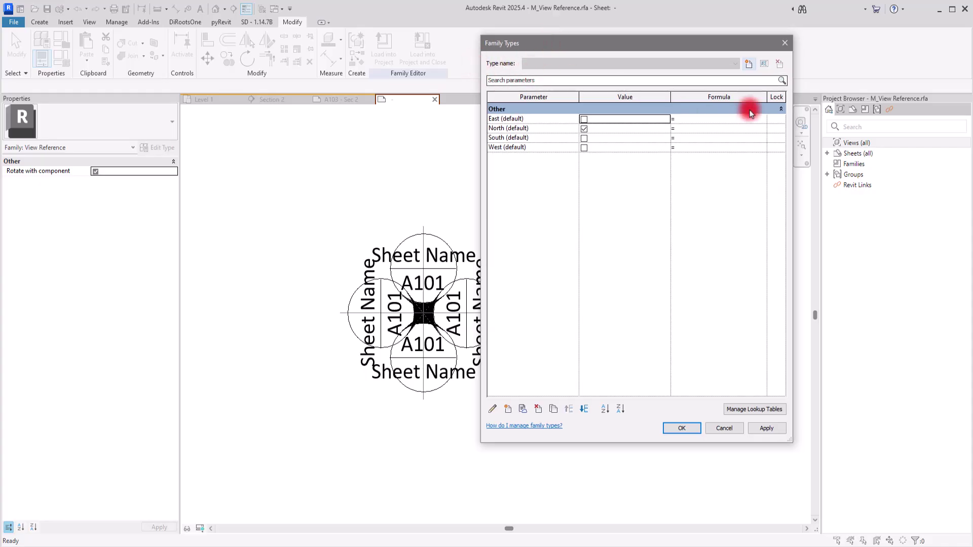
left_click(748, 64)
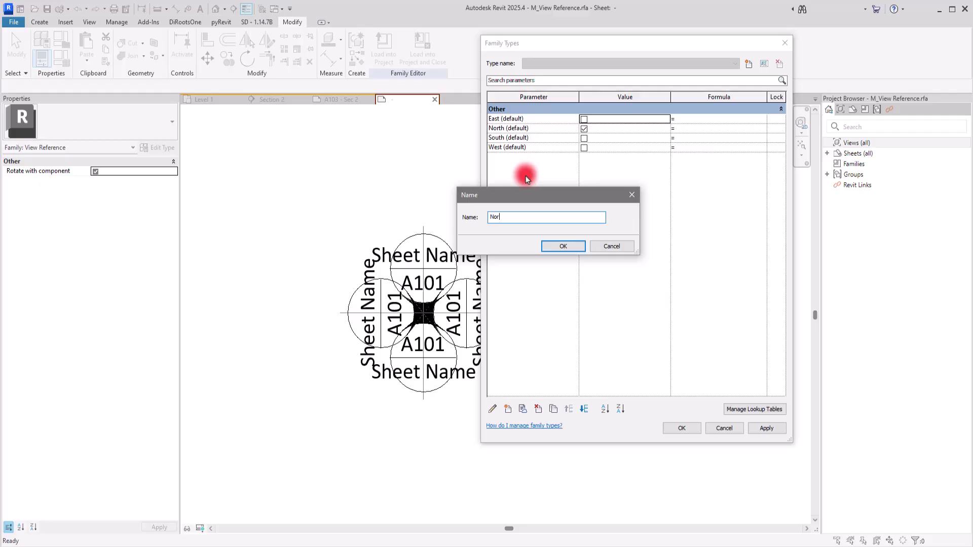
left_click(565, 241)
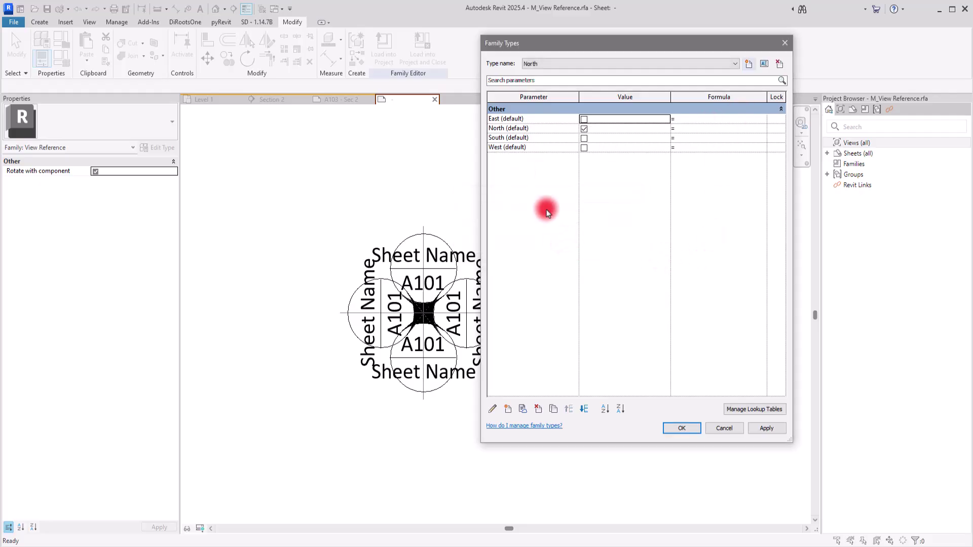
left_click(513, 127)
left_click(662, 325)
left_click(768, 428)
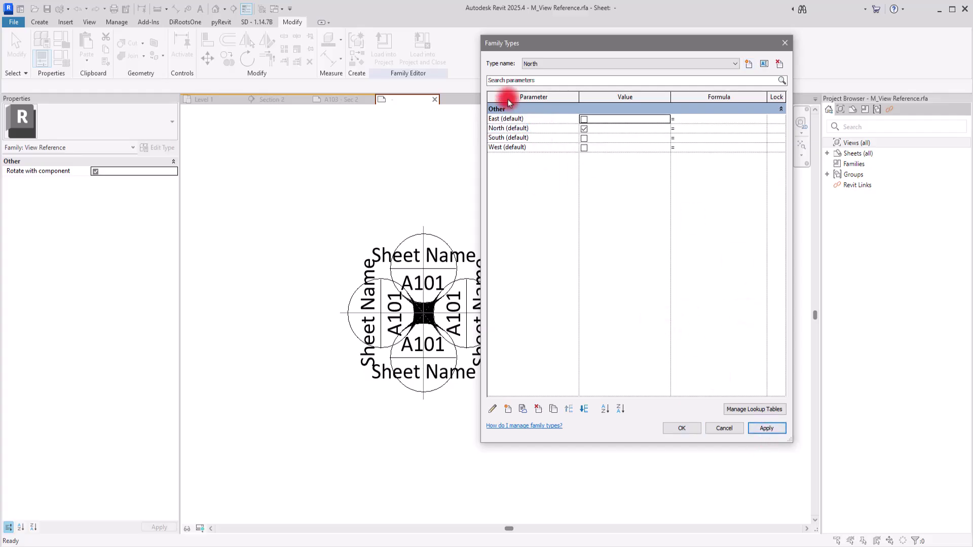
Step: Create a family type named South with North turned off and only the South parameter on
left_click(749, 64)
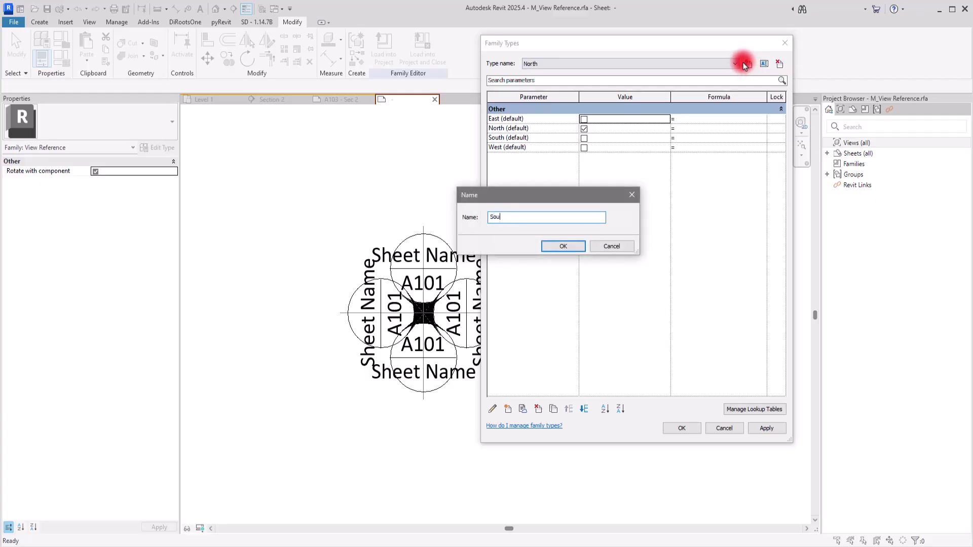
left_click(562, 247)
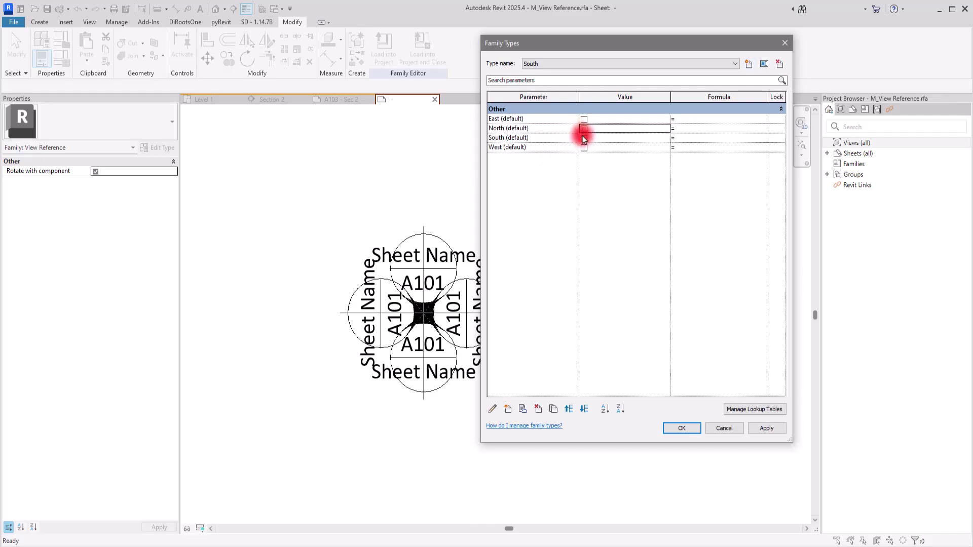
left_click(765, 427)
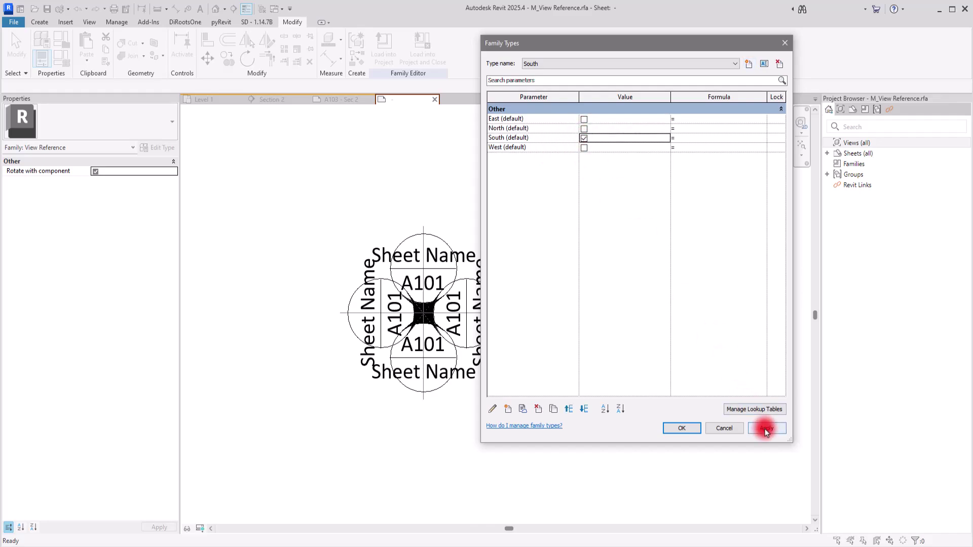
Step: Create a family type named East with South turned off and only the East parameter on
left_click(748, 64)
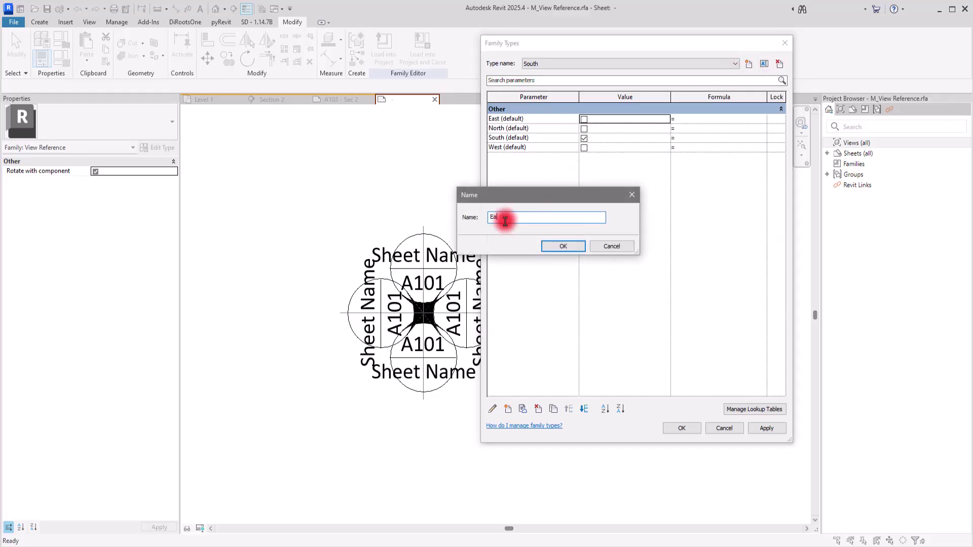
left_click(569, 245)
left_click(584, 121)
left_click(756, 427)
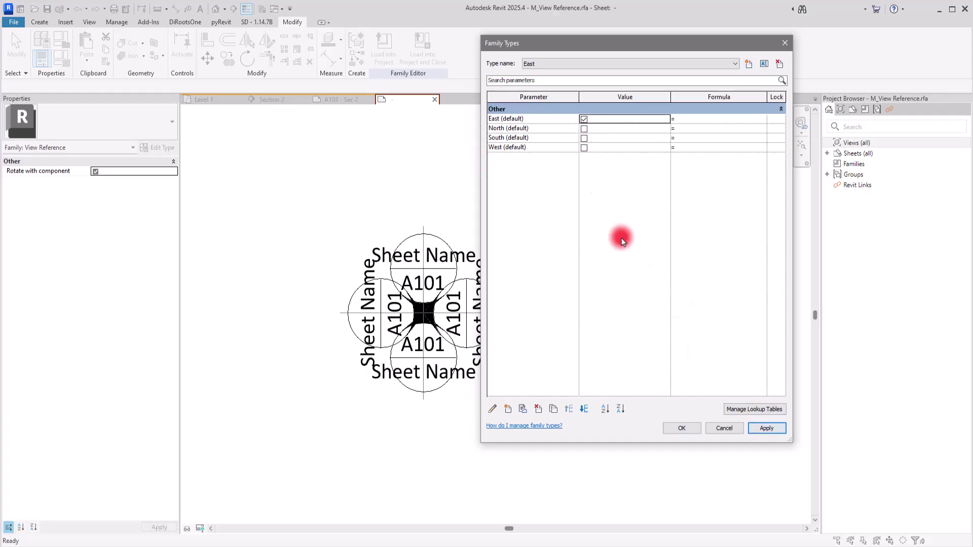
Step: Create a family type named West with East turned off and only the West parameter on
left_click(749, 65)
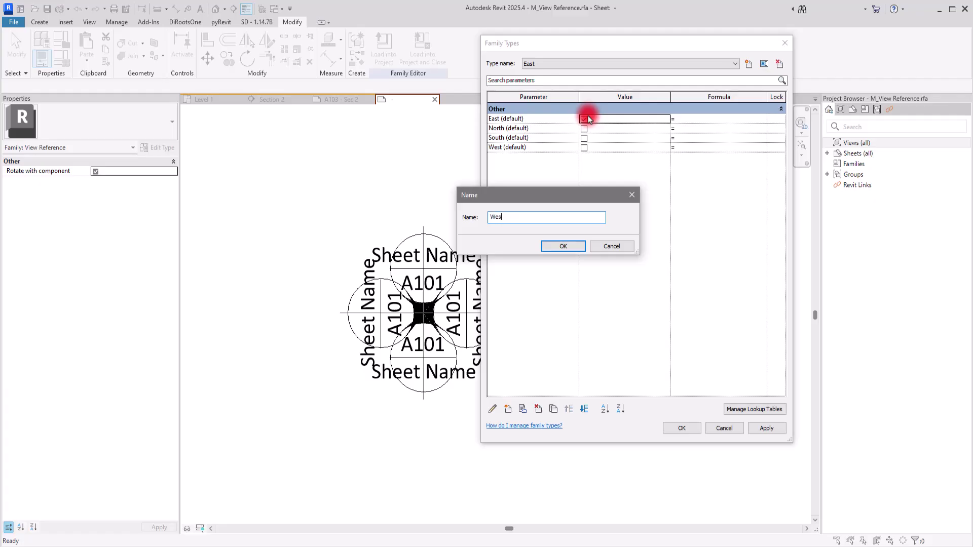
left_click(561, 246)
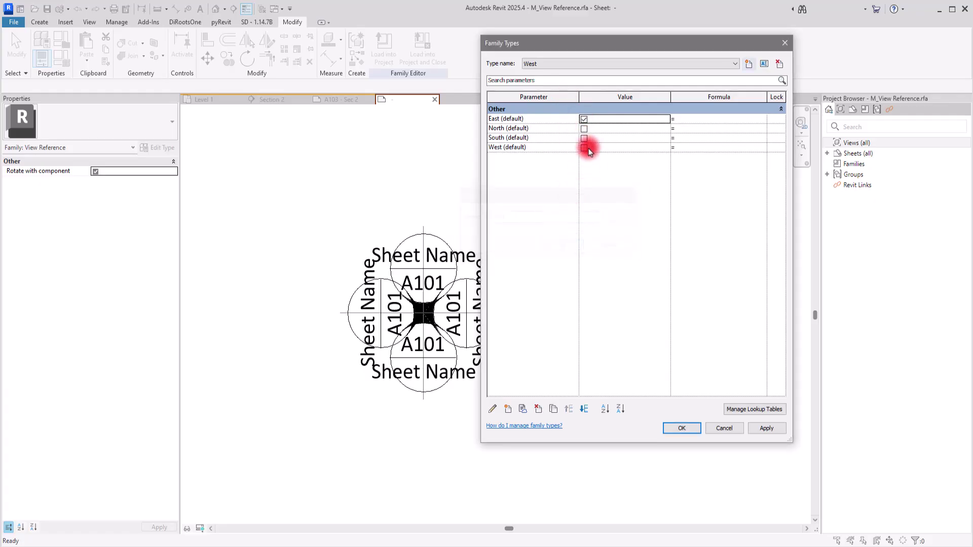
left_click(584, 148)
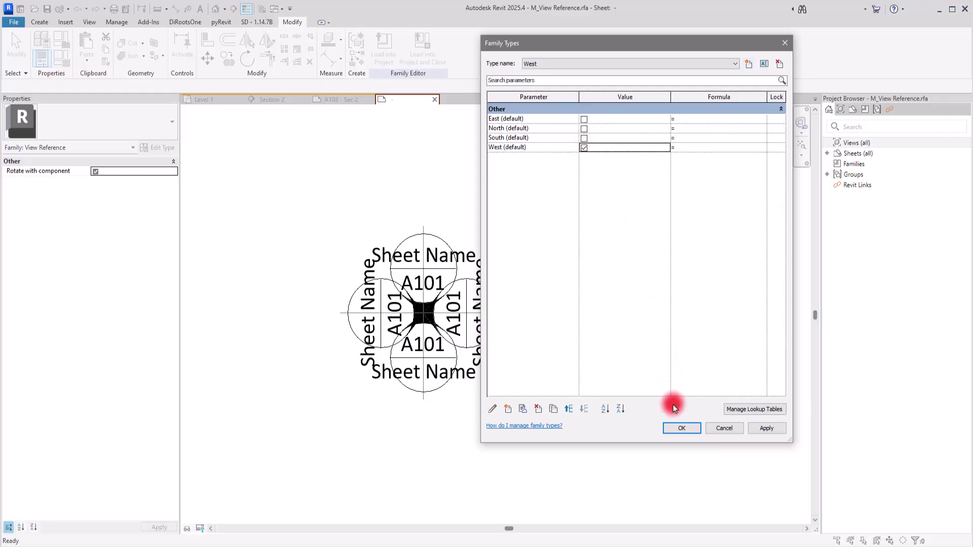
left_click(766, 428)
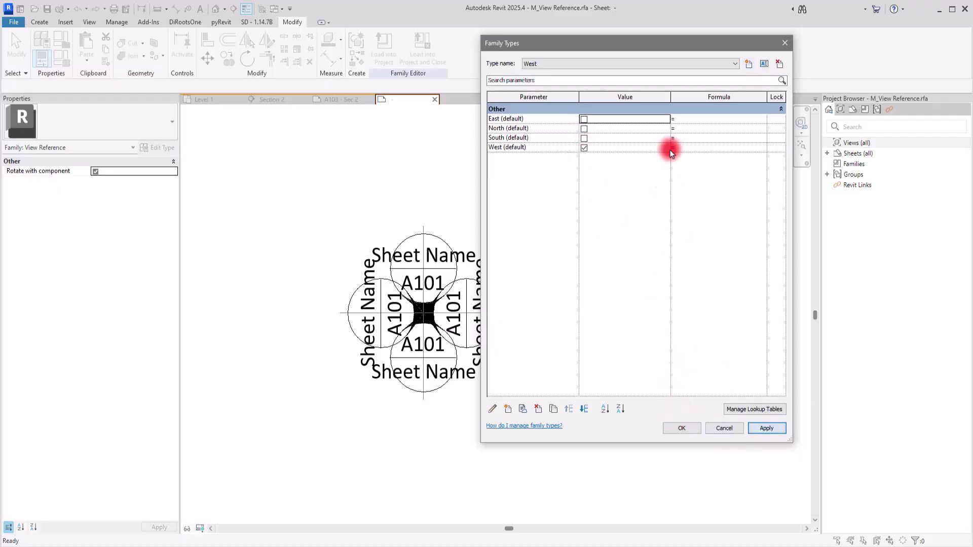
Step: Check the parameter values of the North, South, East and West types in turn and accept the family types
left_click(716, 63)
left_click(537, 81)
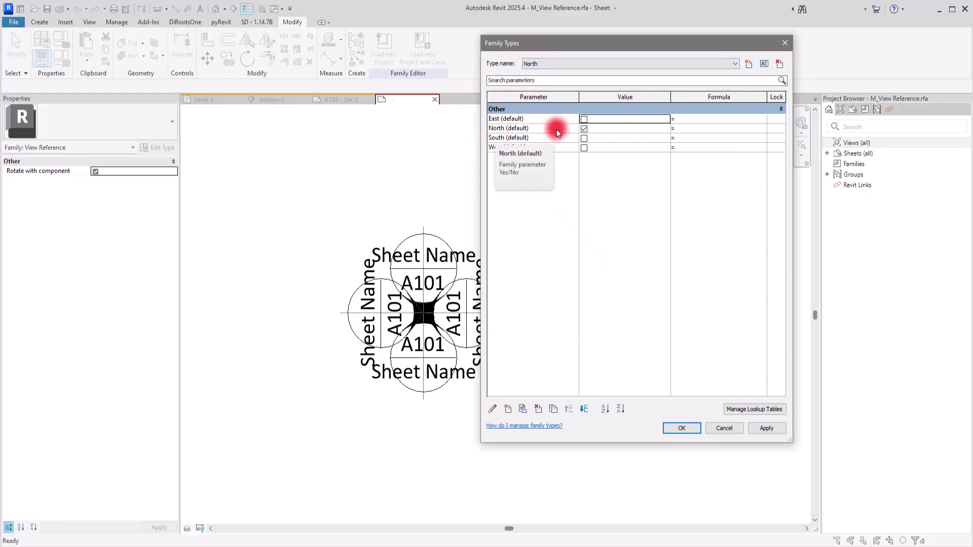
left_click(556, 63)
left_click(542, 89)
left_click(551, 65)
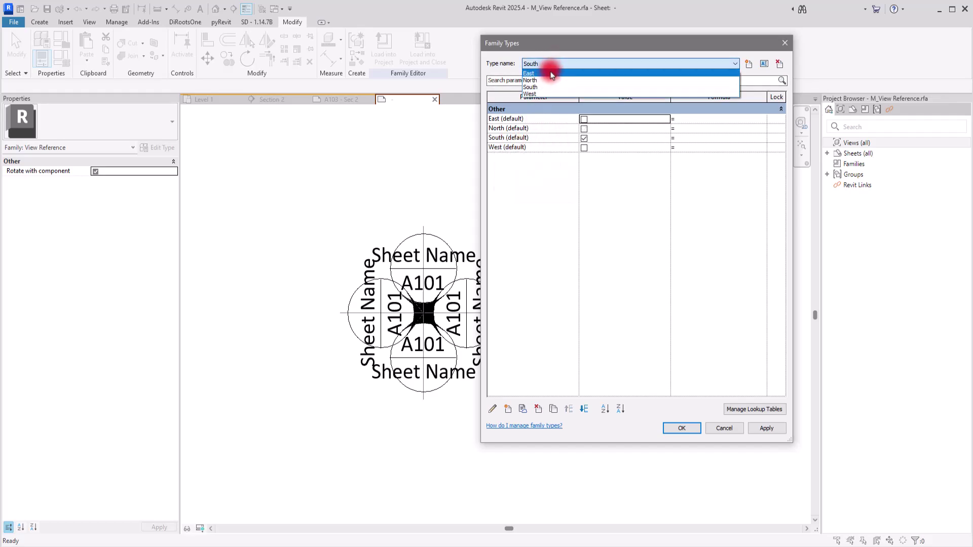
left_click(545, 74)
left_click(543, 64)
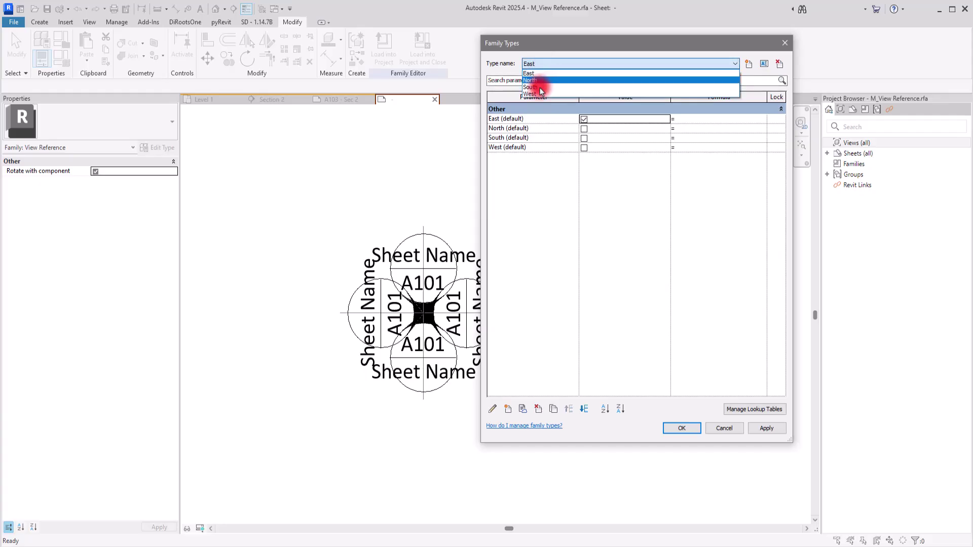
left_click(535, 95)
left_click(681, 428)
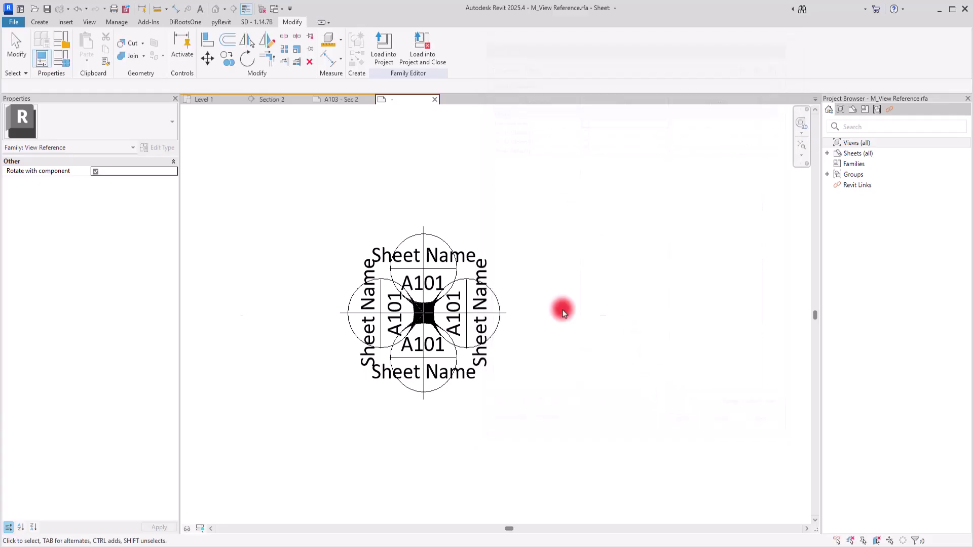
Step: Load the family with its four direction types into the project, overwriting the existing version
left_click(383, 48)
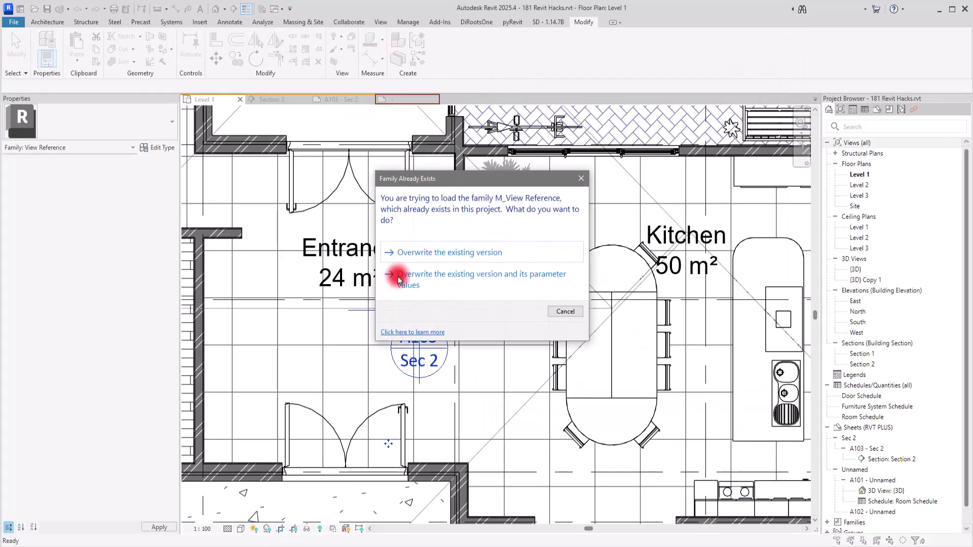
left_click(431, 255)
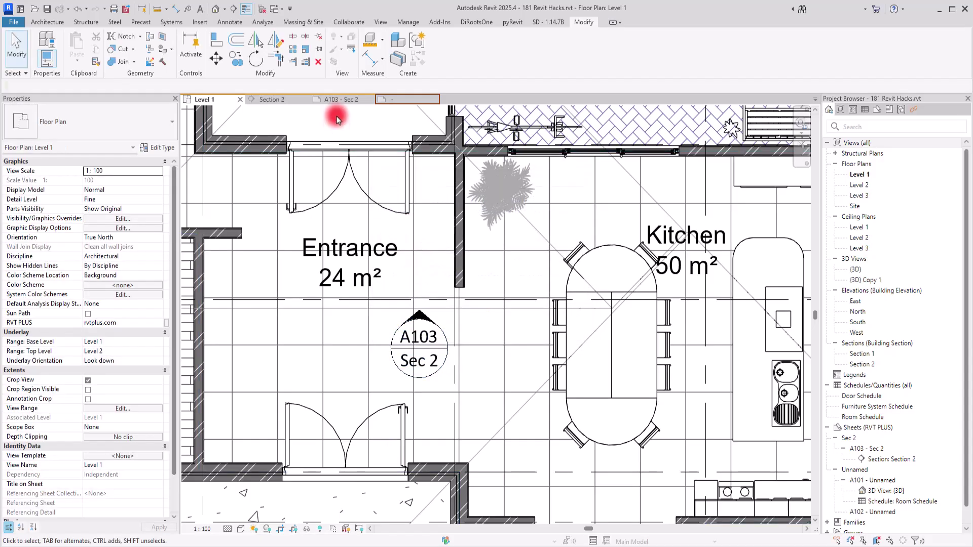
Step: Assign the M_View Reference : East tag to the type of the view reference placed in the Entrance on Level 1
left_click(435, 342)
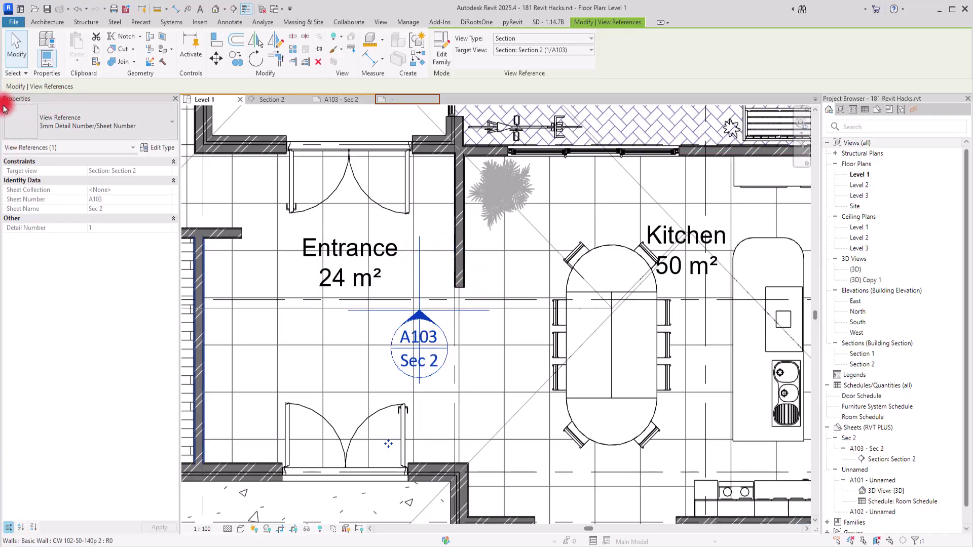
left_click(159, 149)
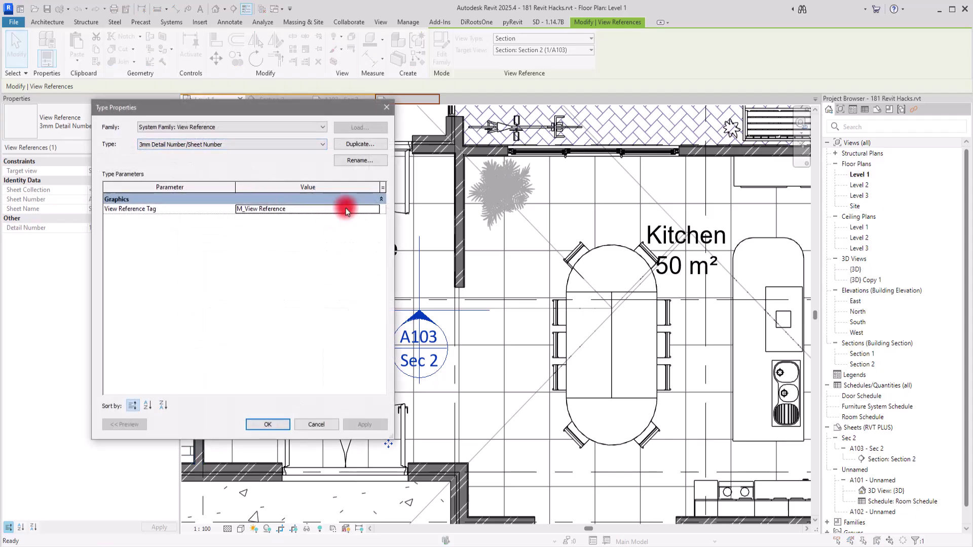
left_click(374, 210)
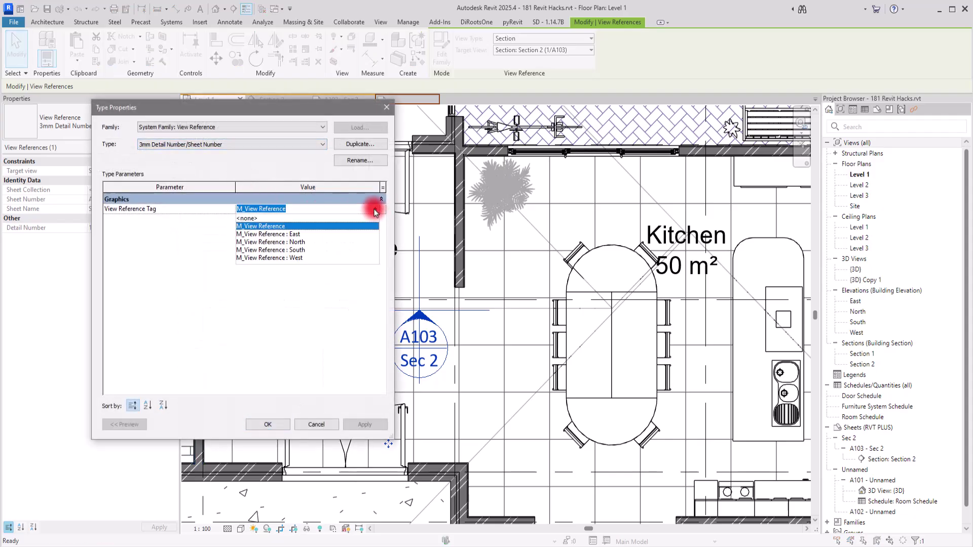
left_click(288, 234)
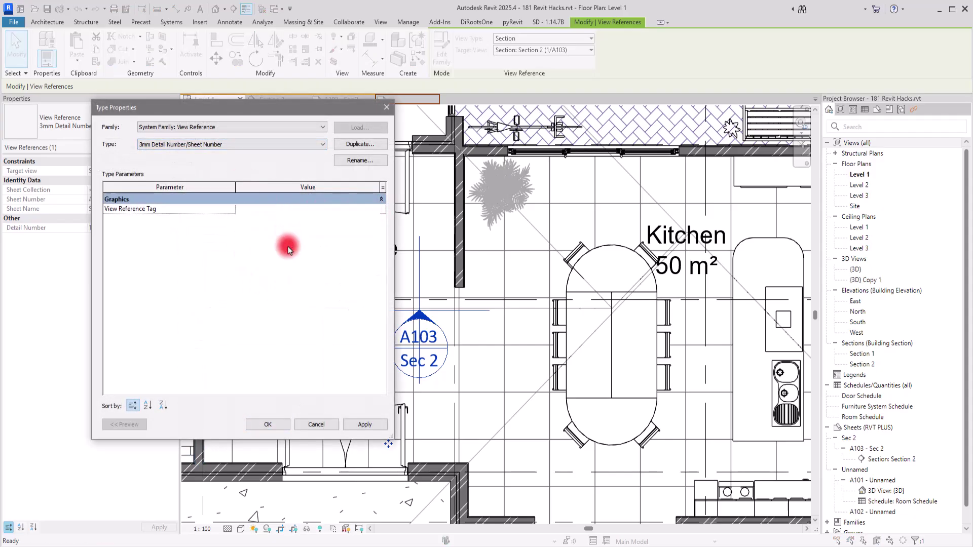
left_click(364, 425)
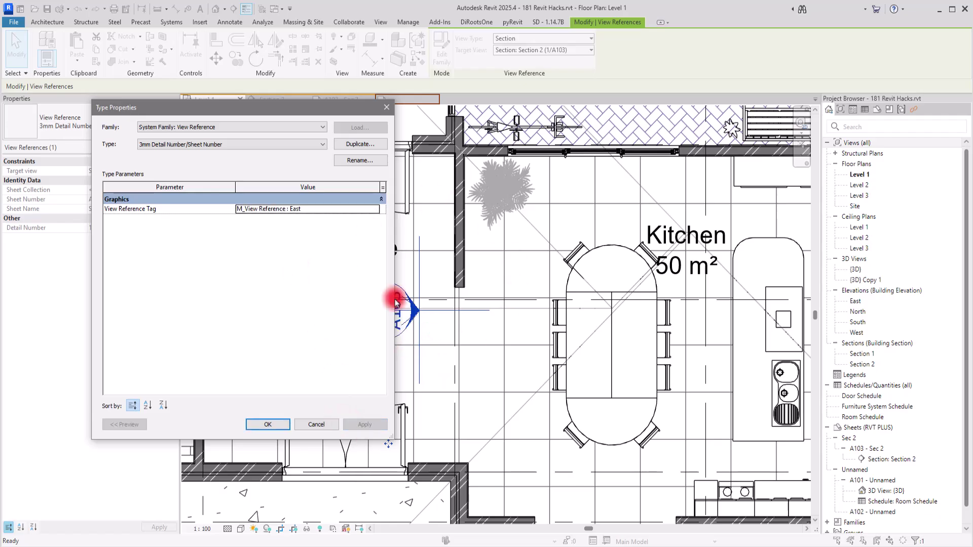
Step: Duplicate the view reference type as "View Refrence East" and accept its type properties
left_click_drag(304, 106, 252, 101)
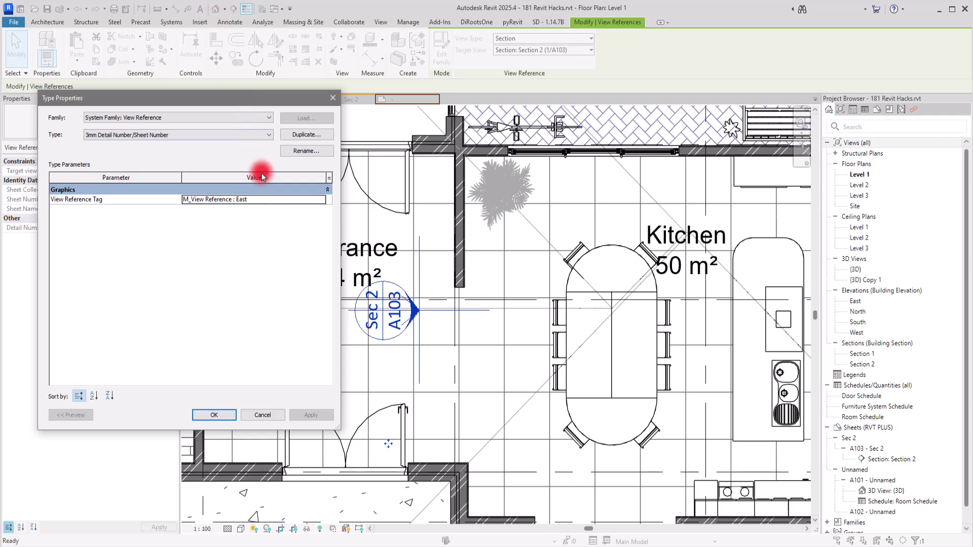
left_click(297, 136)
left_click_drag(585, 221, 497, 219)
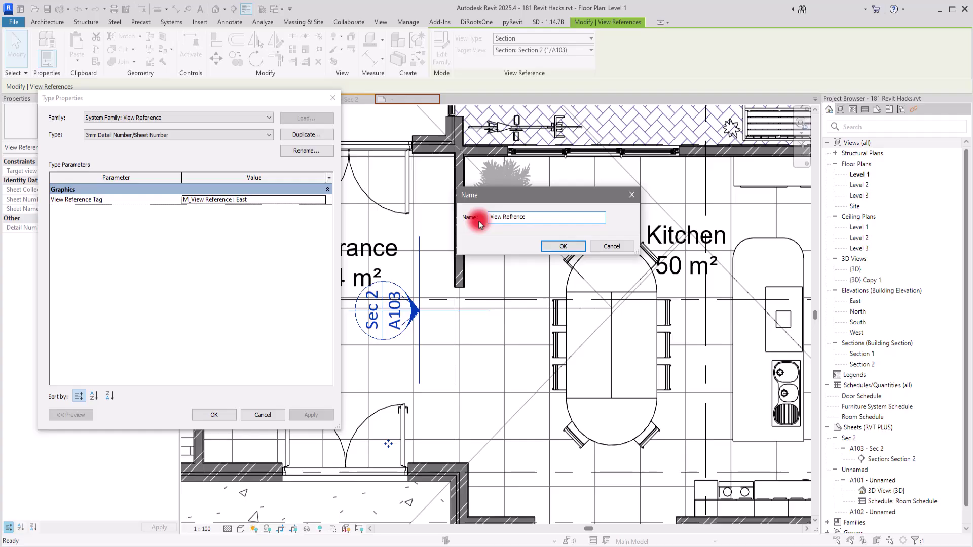
left_click(575, 246)
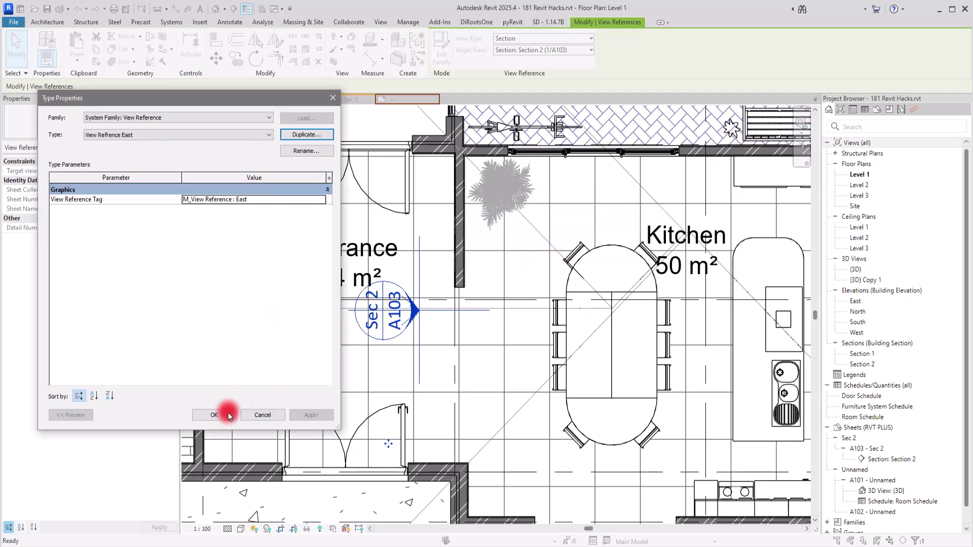
left_click(213, 414)
Step: Duplicate the placed view reference's type again under the name "View Refrence West"
left_click(435, 326)
left_click(419, 355)
left_click(155, 151)
left_click(293, 134)
left_click_drag(527, 216, 562, 219)
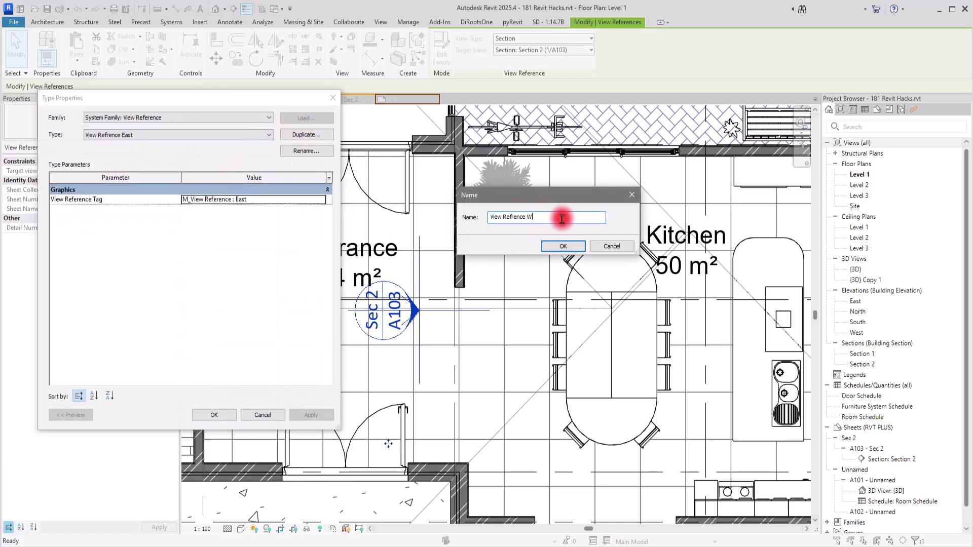
type("West")
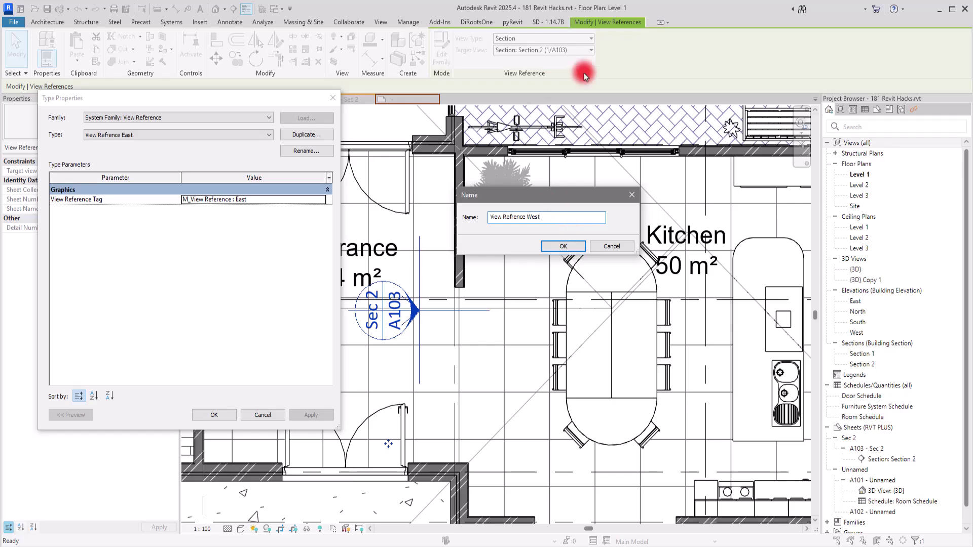
left_click(562, 246)
Step: Set the View Refrence West type's tag to M_View Reference : West and accept the type properties
left_click(315, 200)
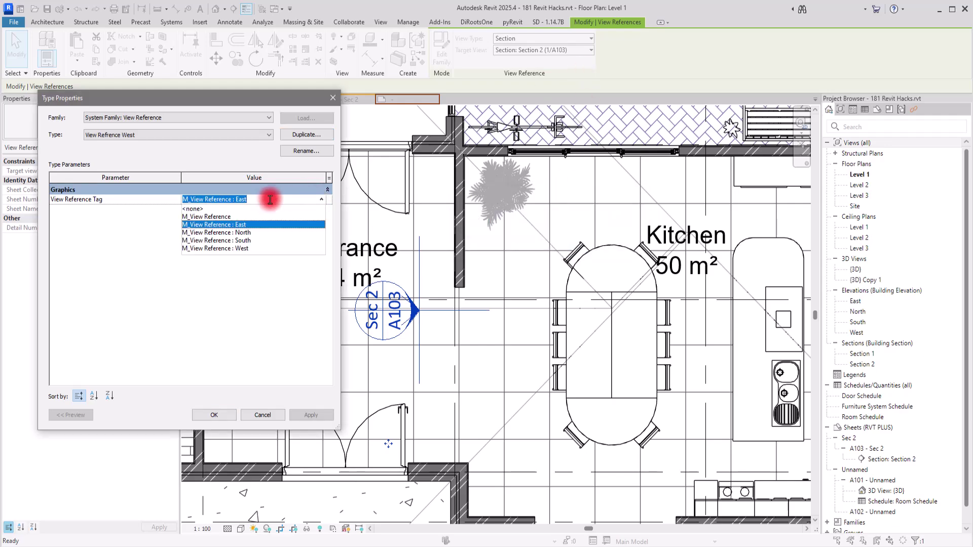
left_click(203, 247)
left_click(309, 421)
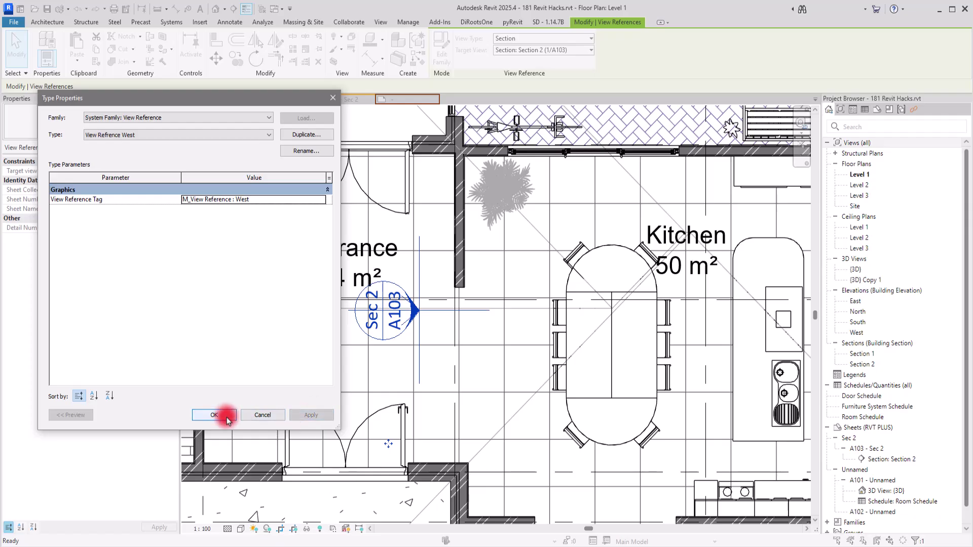
left_click(214, 415)
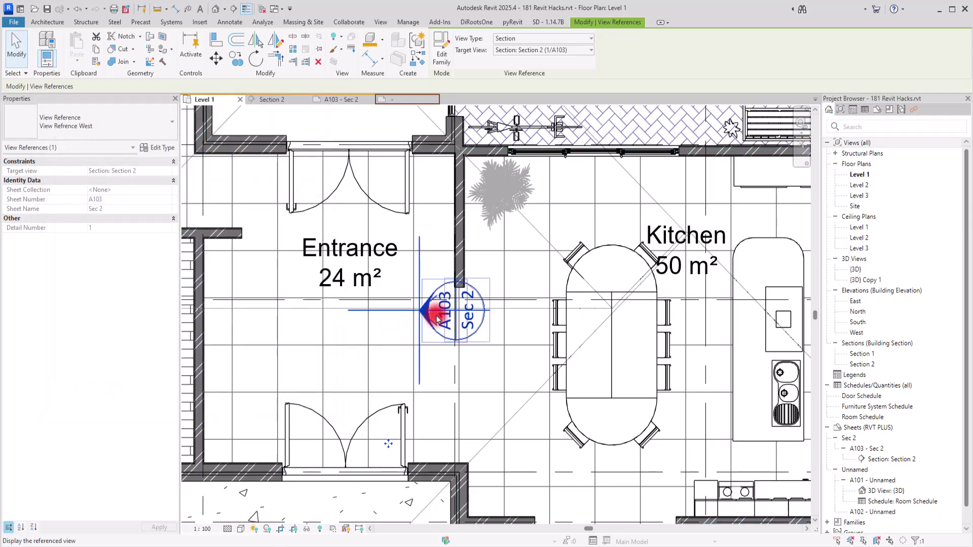
Step: Review the placed view reference's type properties and its list of available types, leaving the West type assigned, and deselect it
left_click(158, 148)
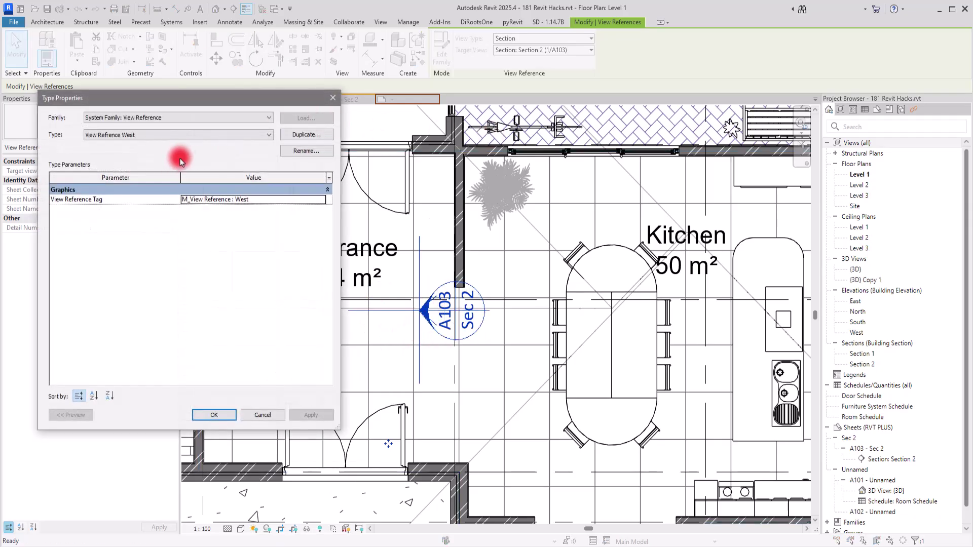
left_click(332, 97)
left_click(71, 127)
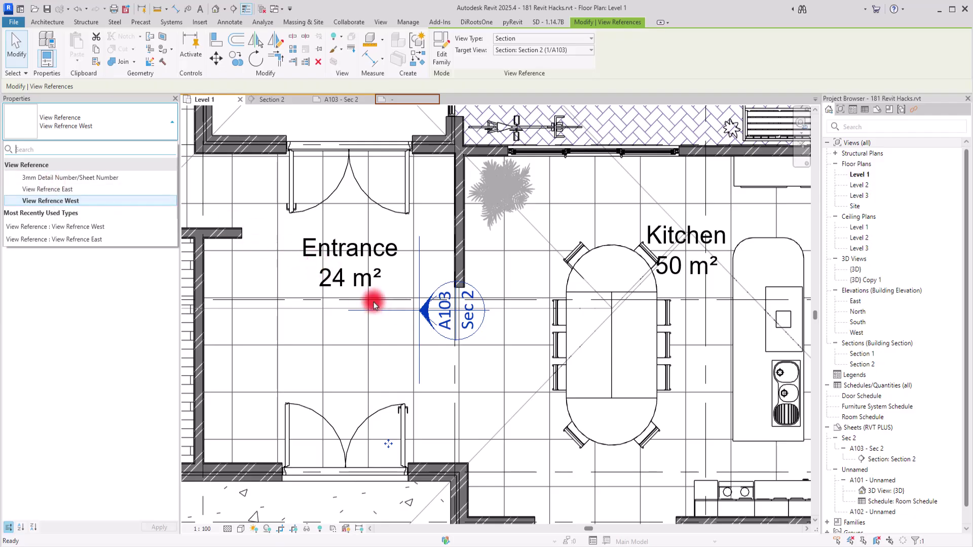
left_click(501, 274)
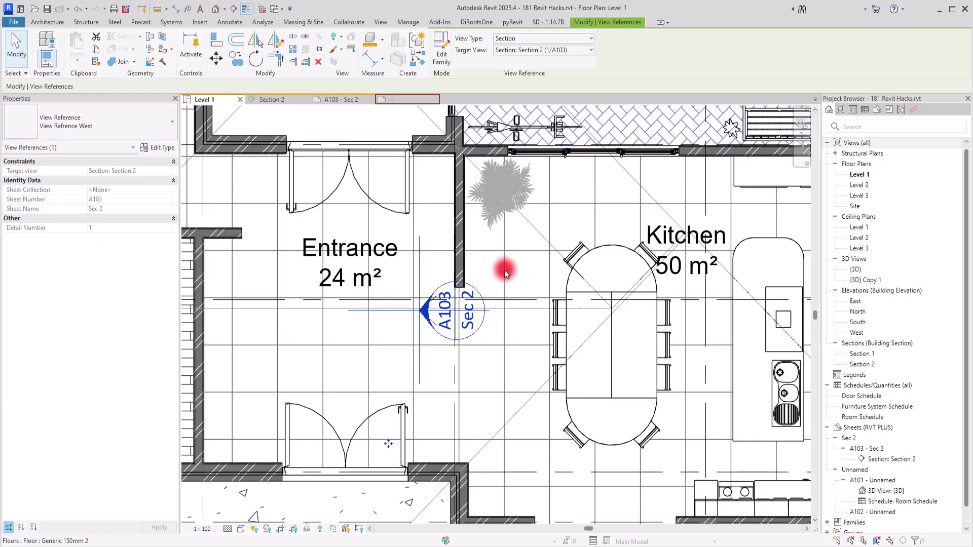
left_click(501, 275)
key("Escape")
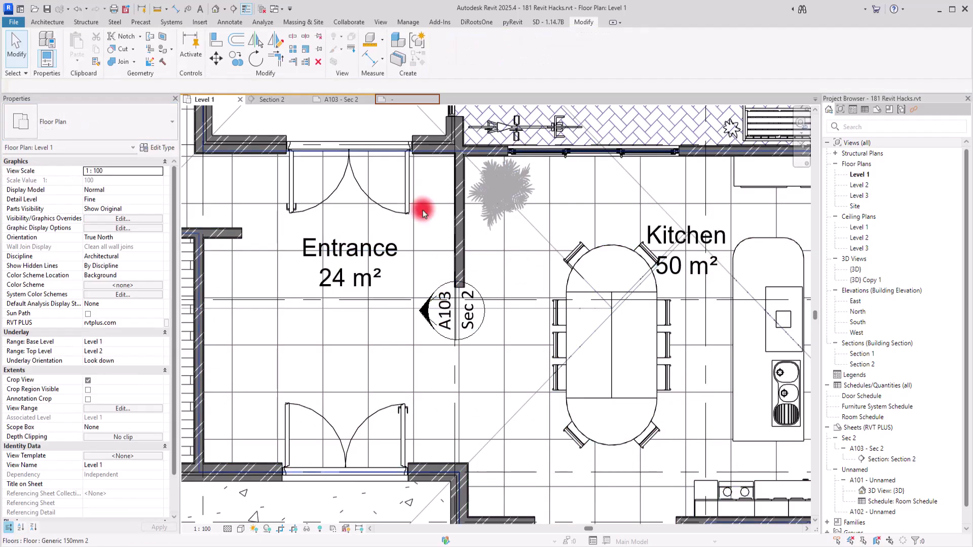
Step: Switch to the view reference family, review its list of direction types, and close the family types without changes
left_click(387, 102)
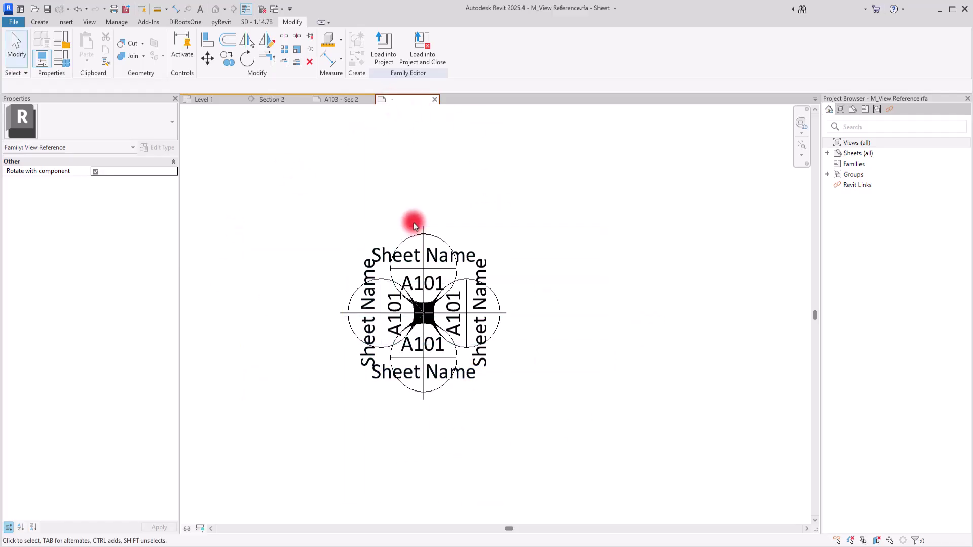
left_click(61, 57)
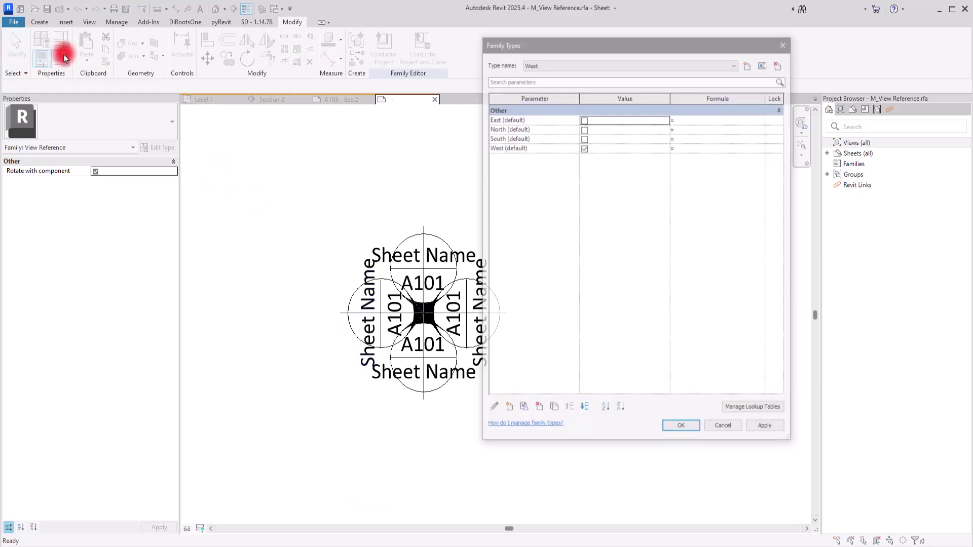
left_click(734, 68)
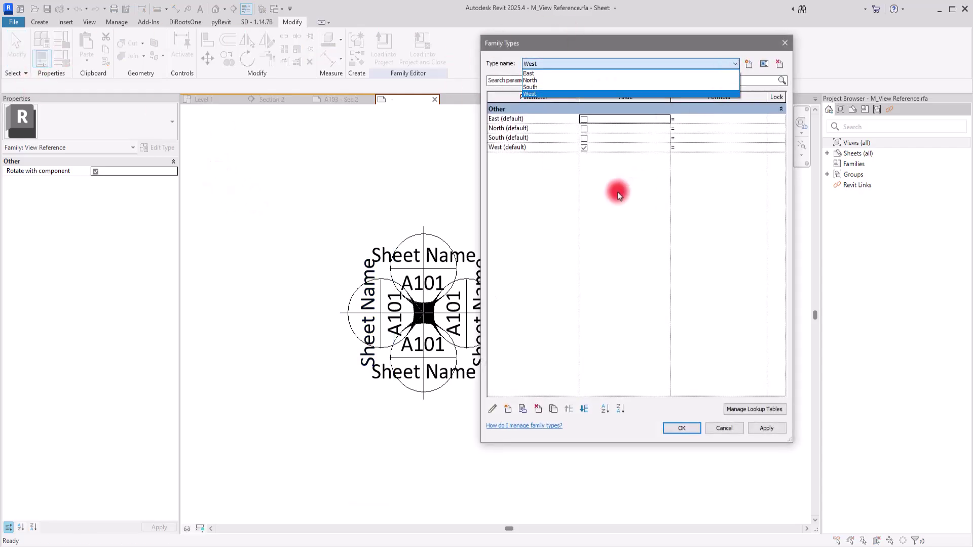
left_click(641, 245)
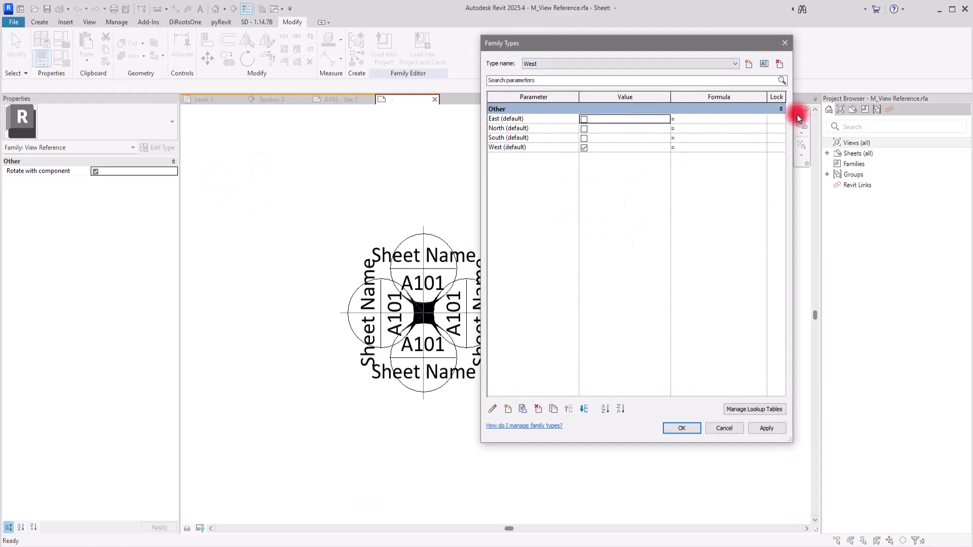
left_click(785, 43)
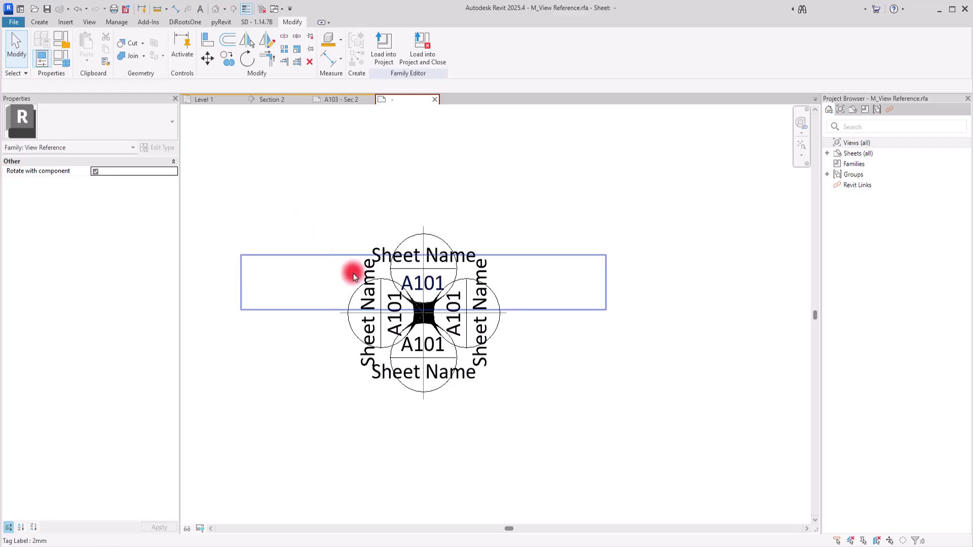
Step: Delete the circles, divider lines and filled arrowheads of the left, right and lower symbols, keeping only the upper symbol's graphics
scroll(339, 295, "up", 1)
scroll(338, 292, "up", 1)
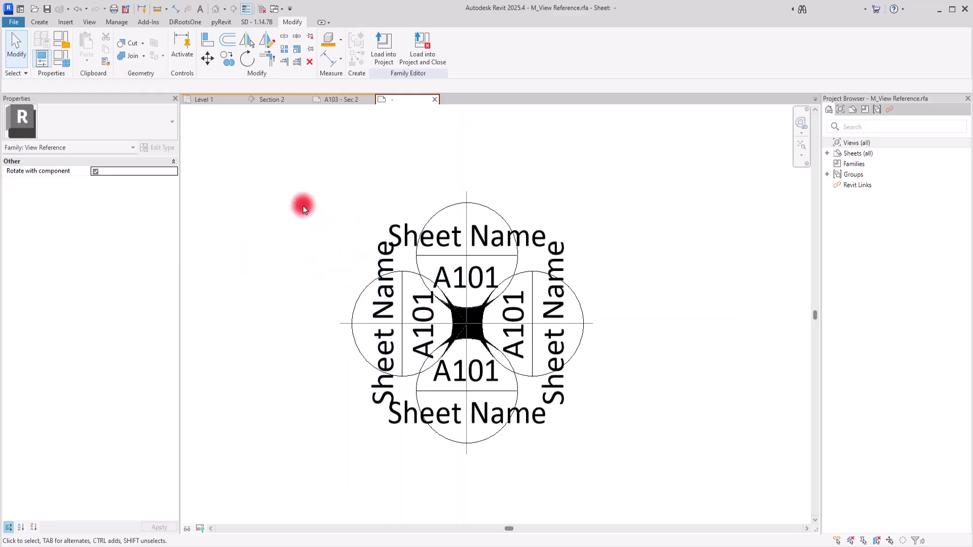
left_click_drag(306, 201, 473, 456)
left_click(382, 427)
left_click_drag(348, 491, 658, 324)
key("Escape")
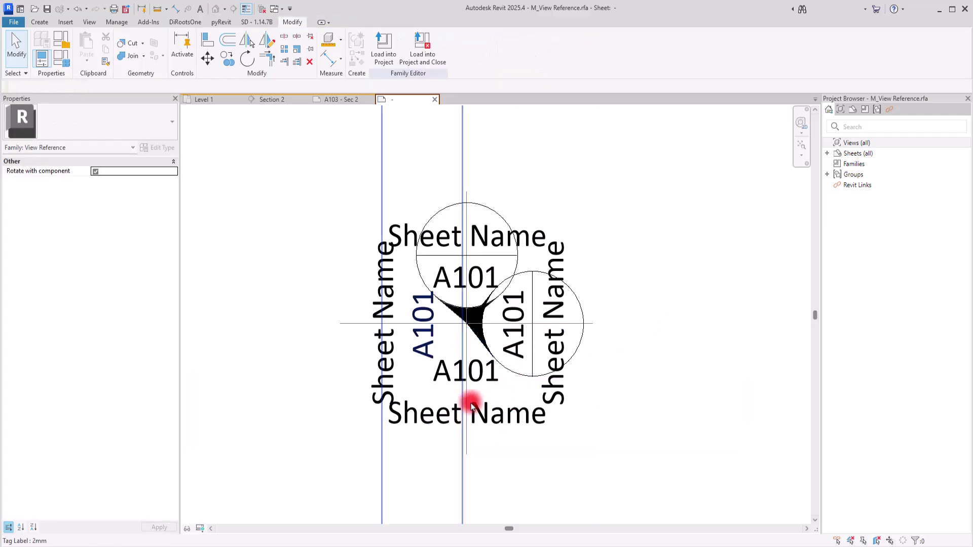
left_click_drag(456, 472, 631, 248)
key("Delete")
Step: Delete the leftover Sheet Name and A101 labels of the three removed symbols, keeping the upper symbol's labels
left_click(499, 408)
left_click(494, 425, "ctrl")
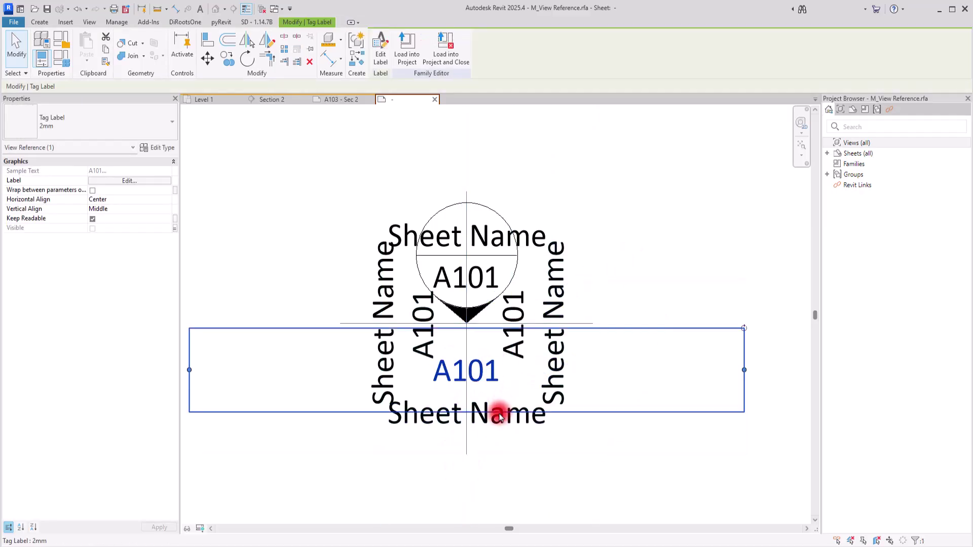
left_click(560, 280, "ctrl")
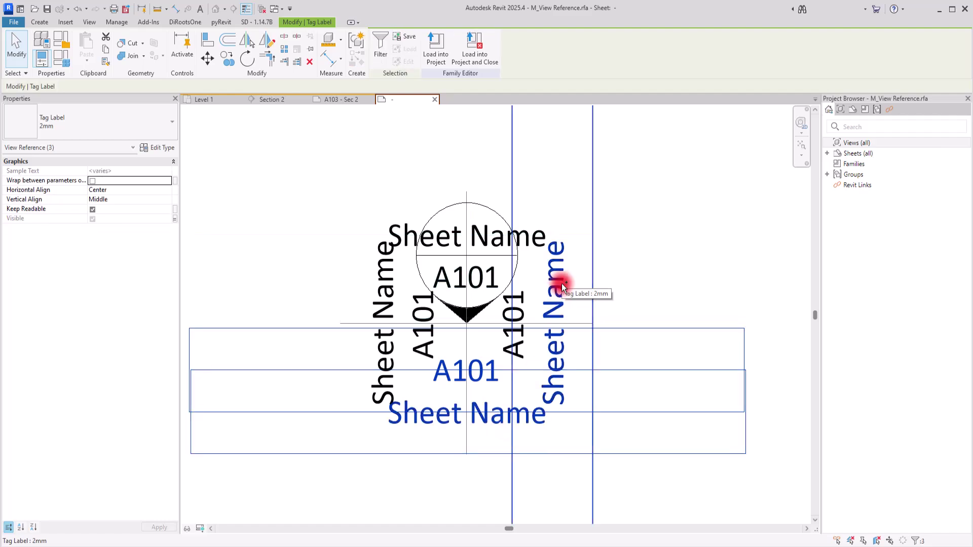
key("Delete")
left_click(507, 304)
key("Delete")
left_click(375, 366)
key("Delete")
left_click(385, 356)
key("Delete")
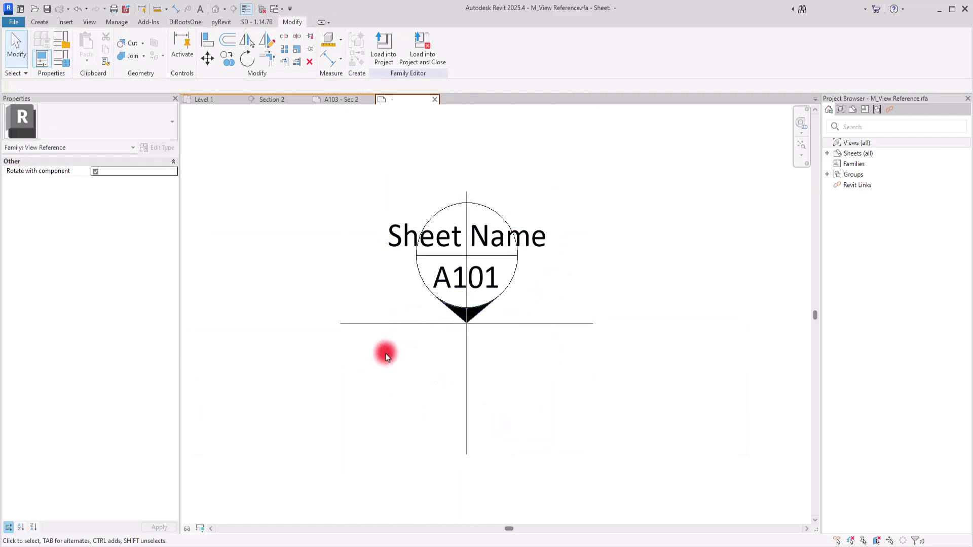
Step: Save the family as "M_View Reference- South.rfa" in New folder (3), accepting the file save options
left_click(10, 24)
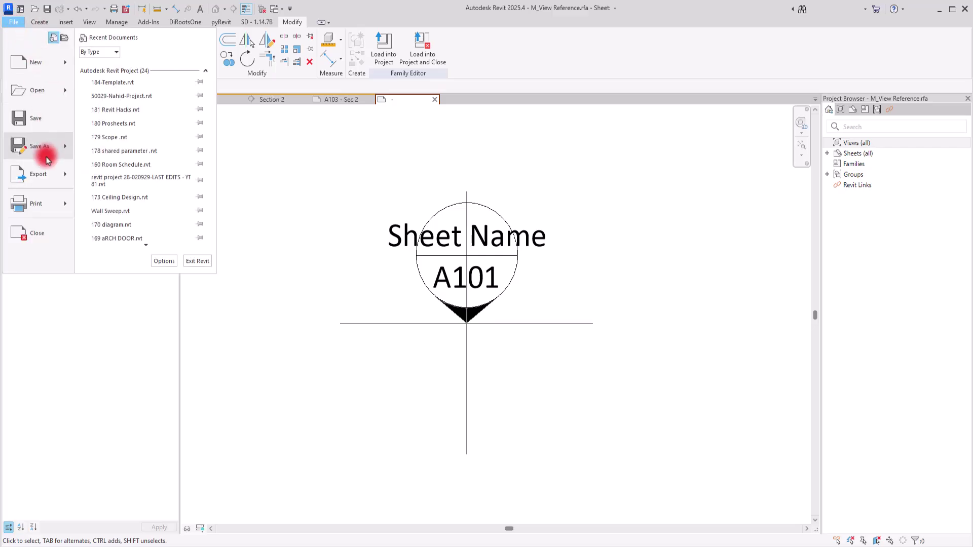
left_click(45, 149)
left_click(133, 146)
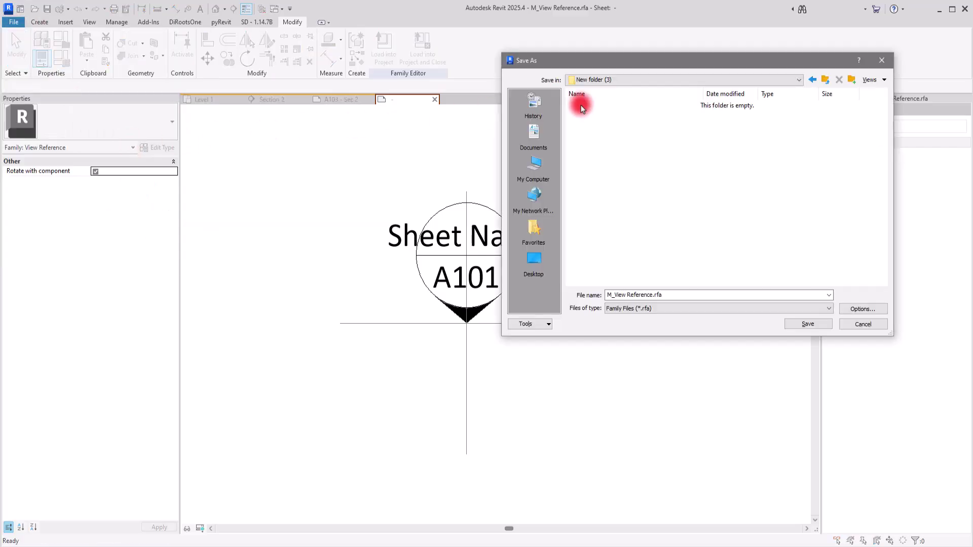
left_click(677, 294)
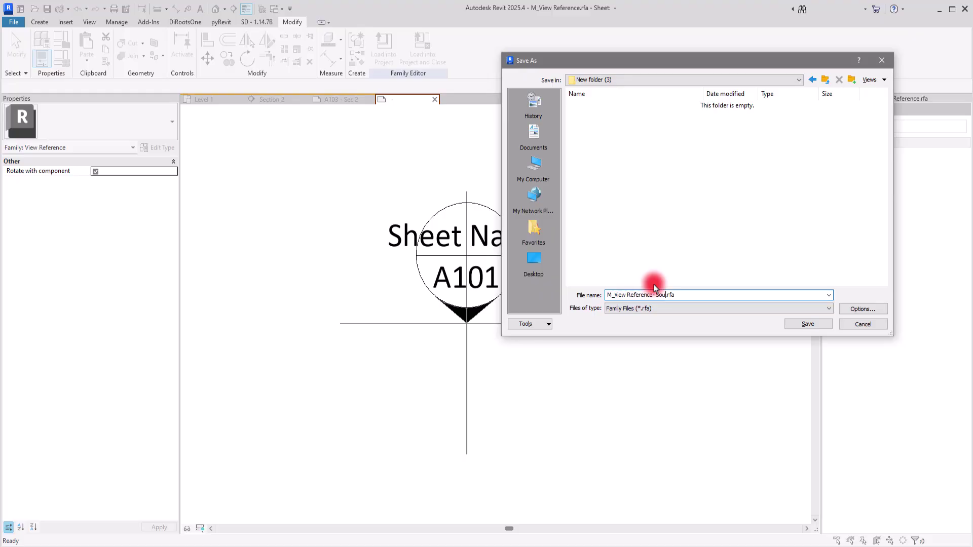
left_click(854, 307)
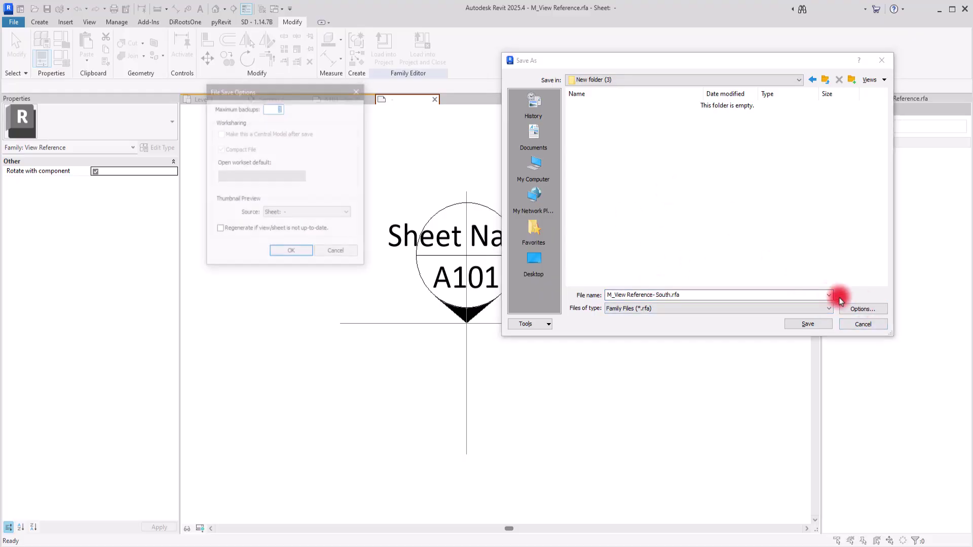
key("Return")
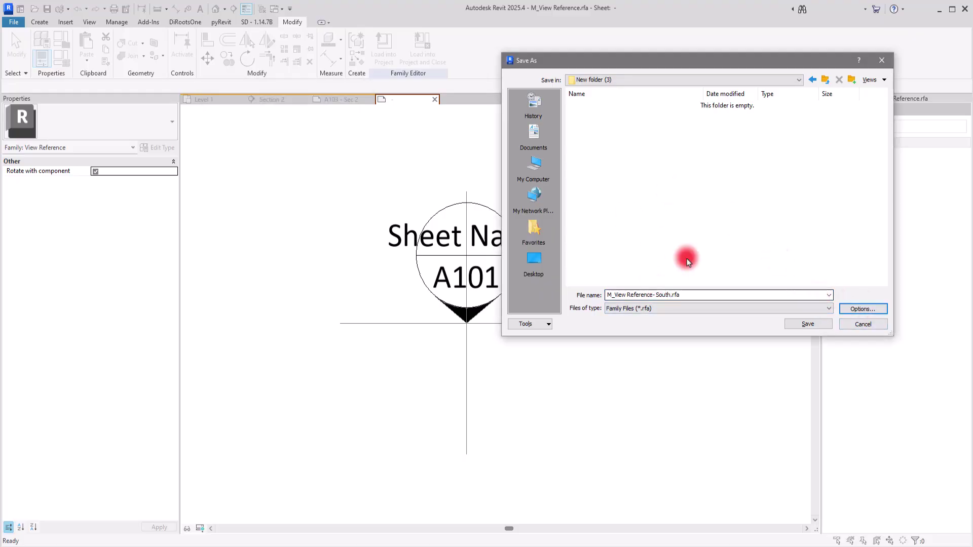
key("Return")
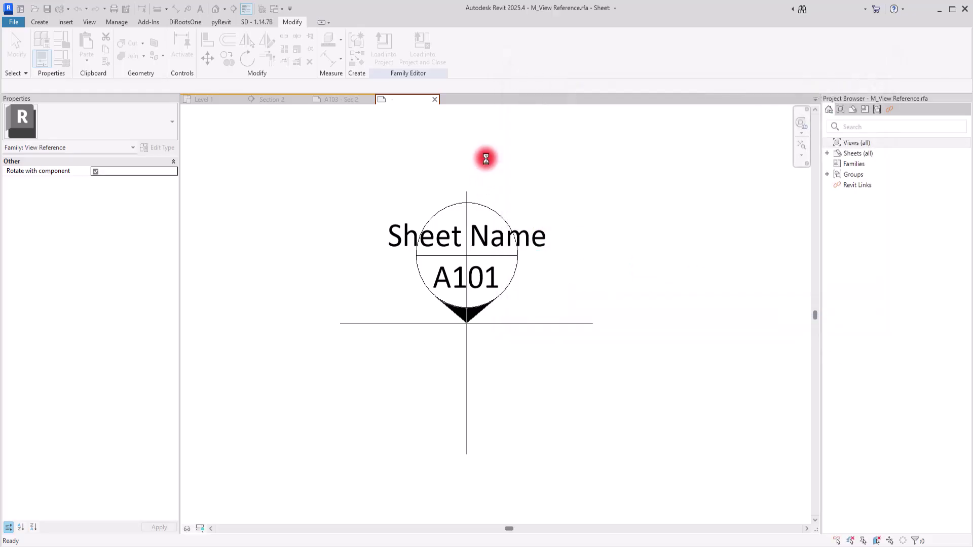
Step: Mirror the circle, divider, arrowhead and both labels about the horizontal reference line without copying, so the arrow points up
scroll(499, 243, "down", 3)
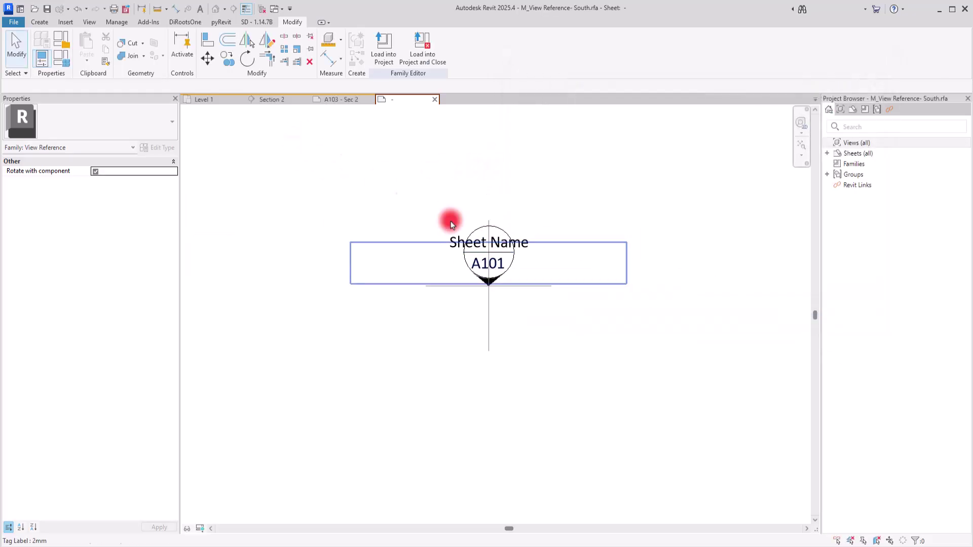
left_click_drag(297, 166, 669, 313)
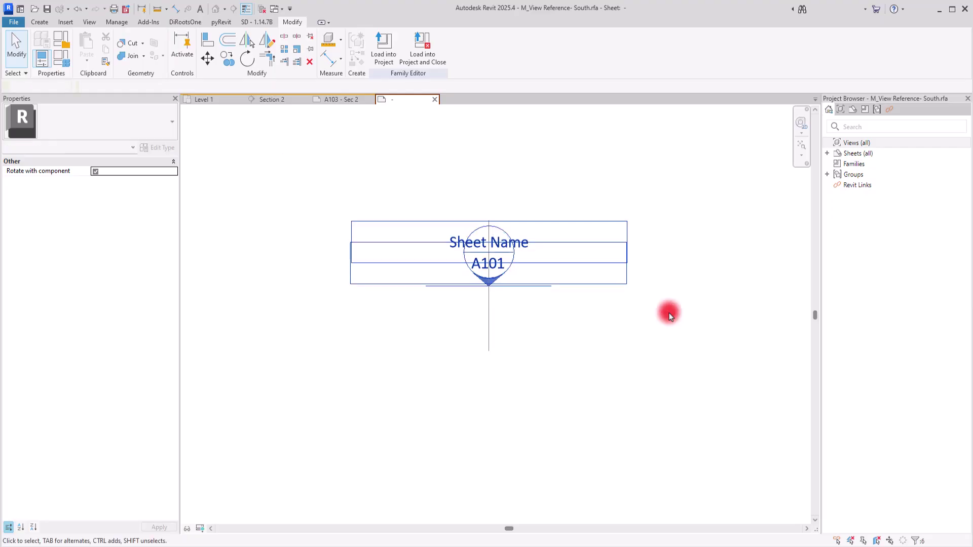
left_click(512, 287, "shift")
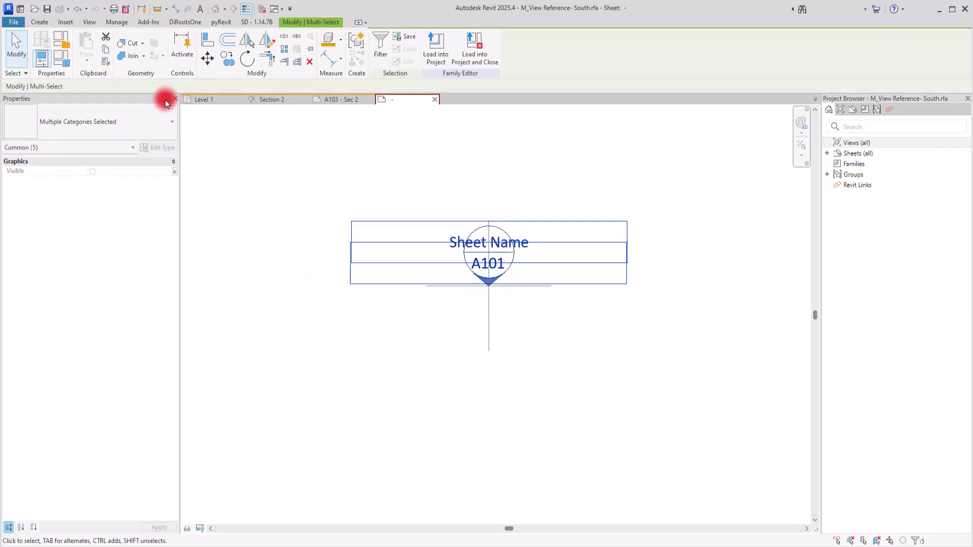
left_click(269, 42)
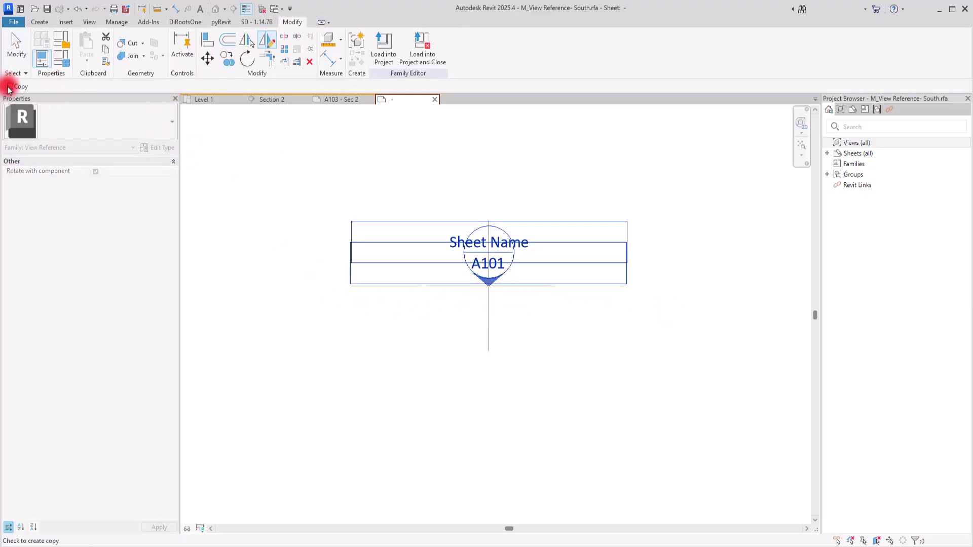
left_click(440, 285)
left_click(527, 285)
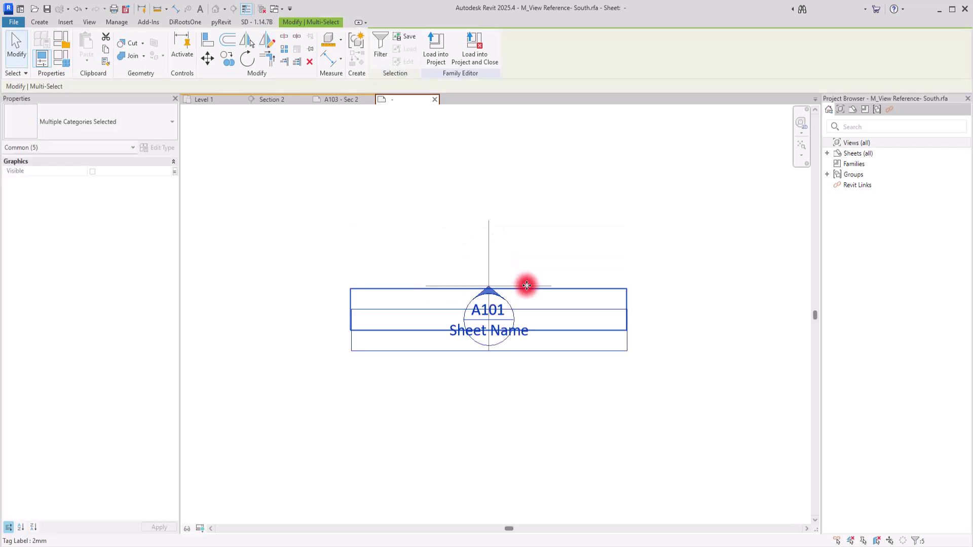
key("Escape")
scroll(487, 287, "up", 3)
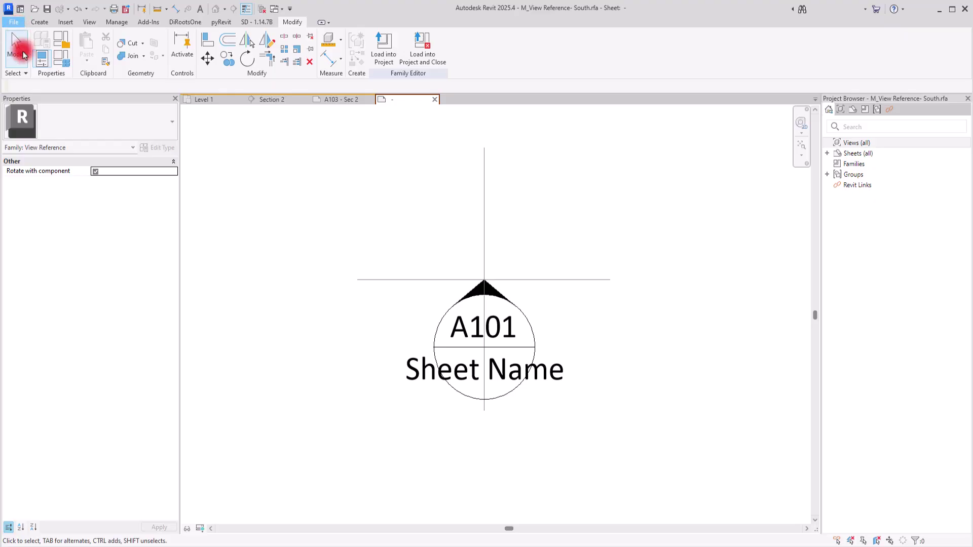
Step: Save the mirrored family as "M_View Reference- north.rfa" in New folder (3), accepting the file save options
left_click(14, 21)
mouse_move(65, 144)
left_click(113, 138)
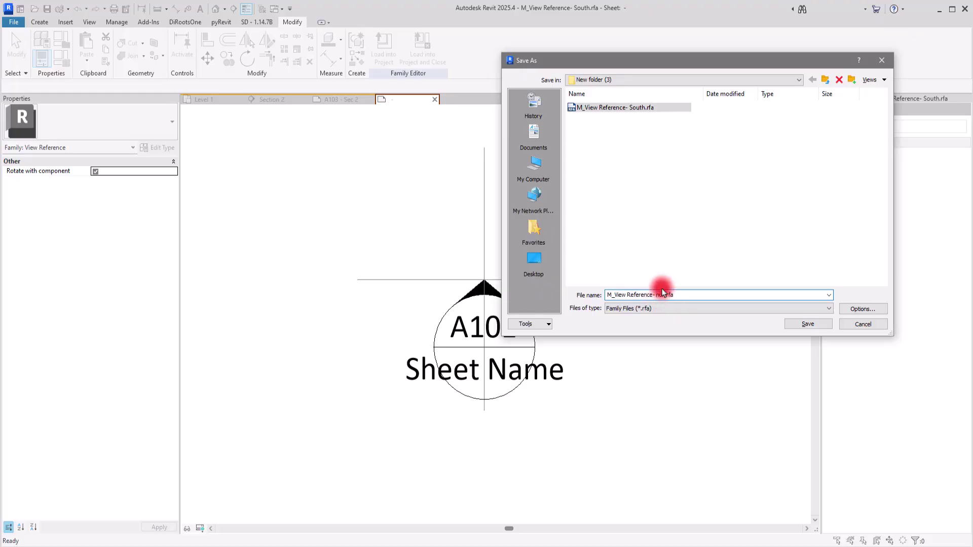
left_click(869, 311)
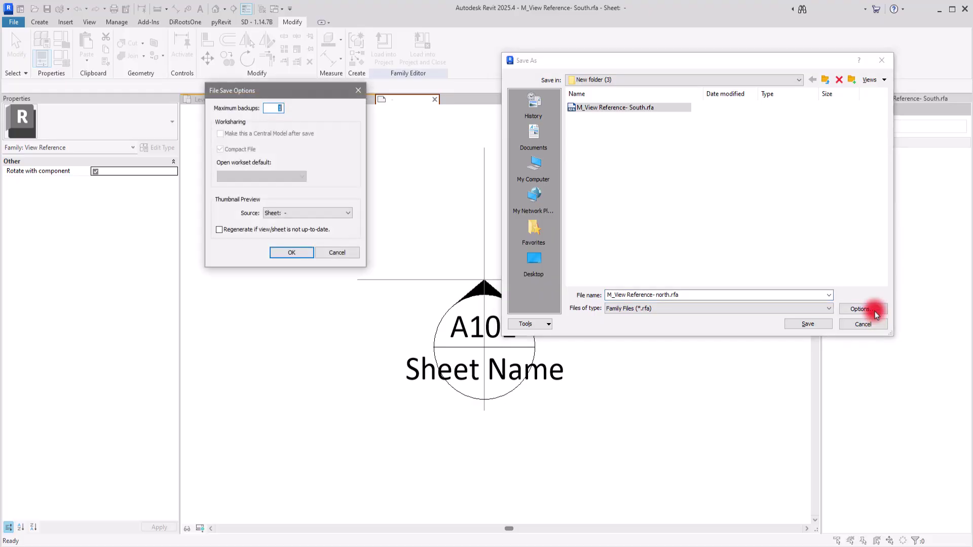
left_click(300, 251)
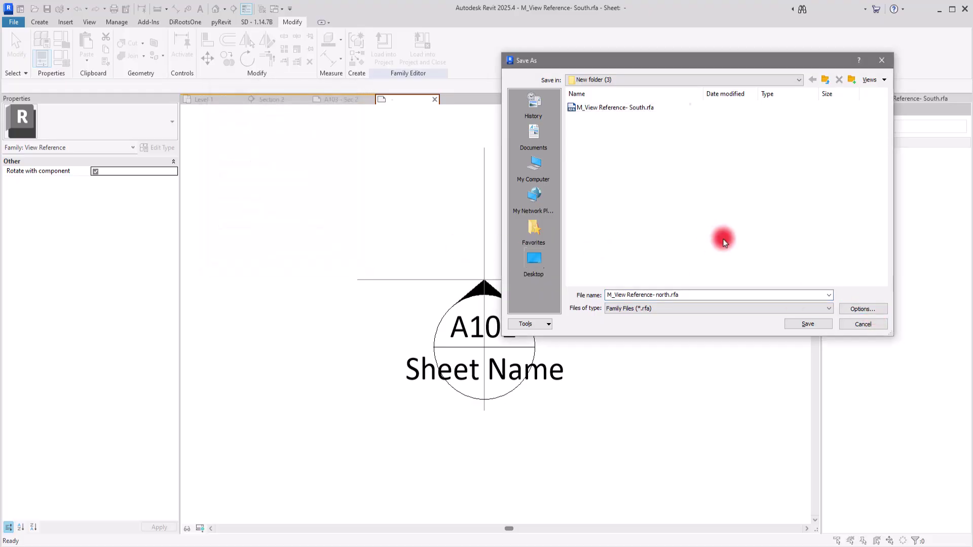
left_click(809, 323)
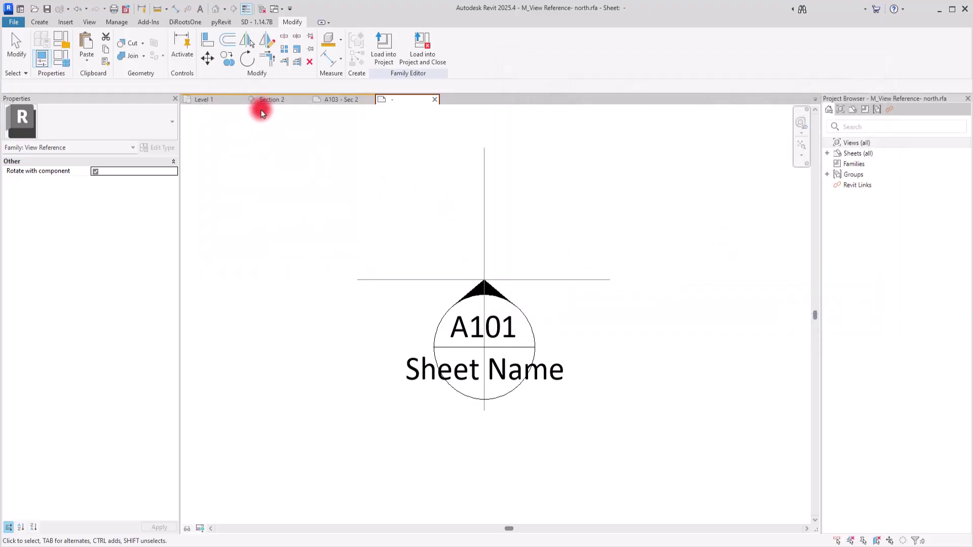
Step: Return to the project's Level 1 plan, dismiss the save reminder, and review the types available for the Entrance view reference tag
left_click(211, 102)
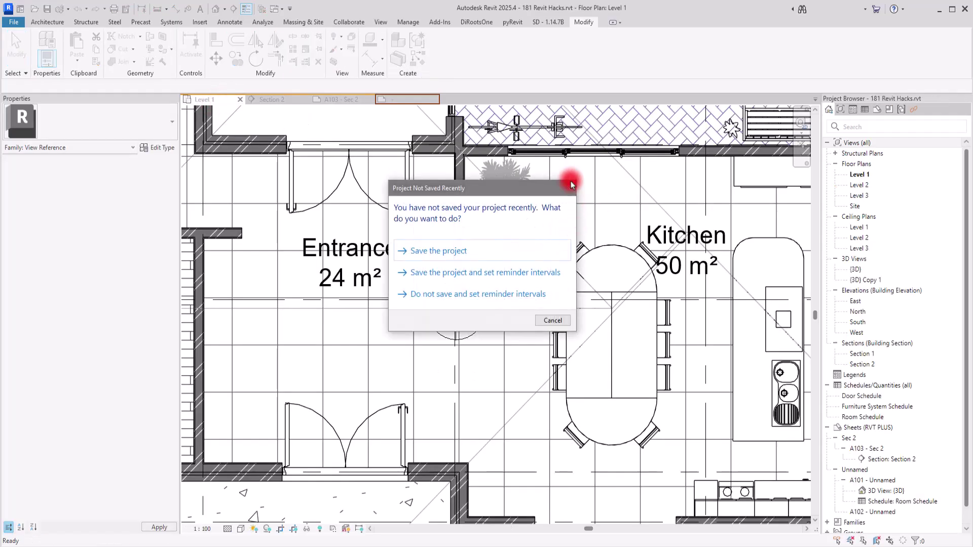
left_click(568, 187)
left_click(478, 315)
left_click(405, 121)
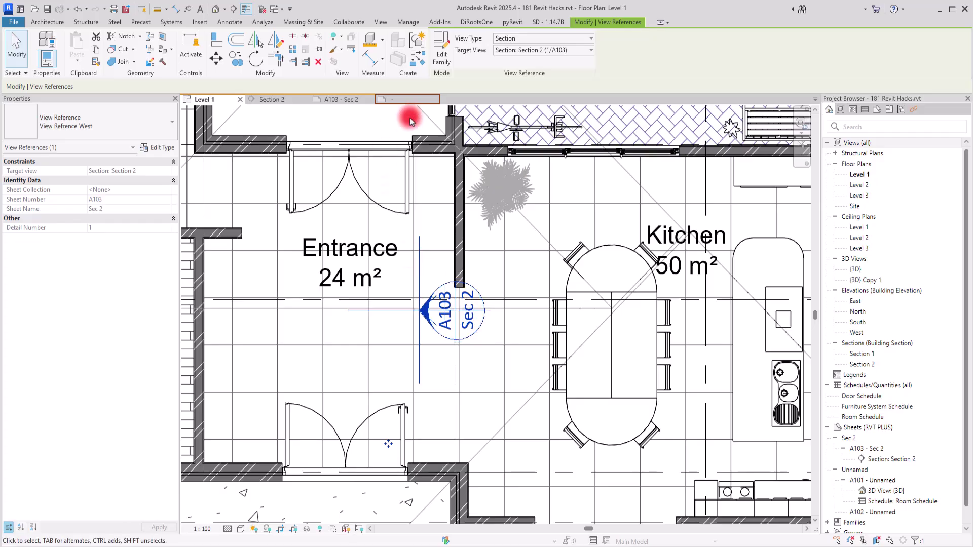
left_click(81, 121)
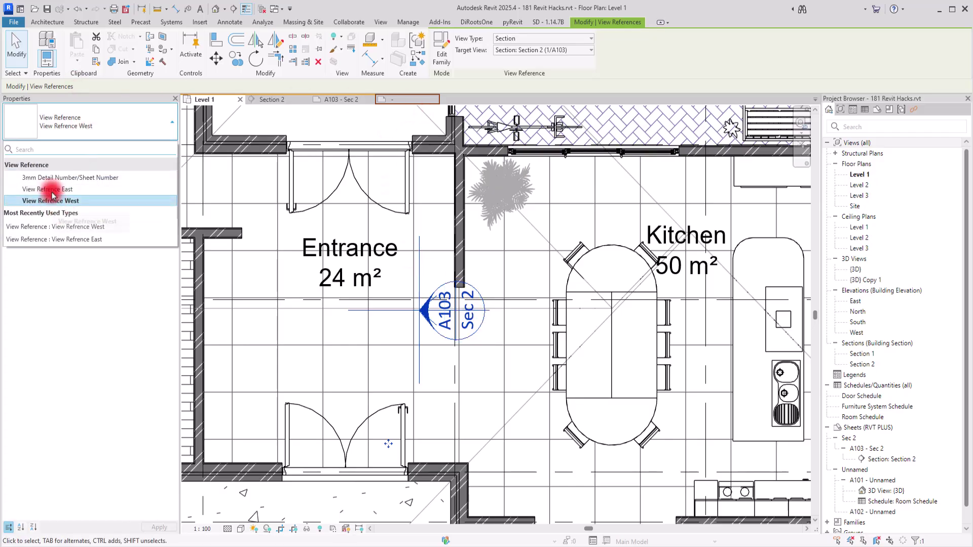
left_click(55, 266)
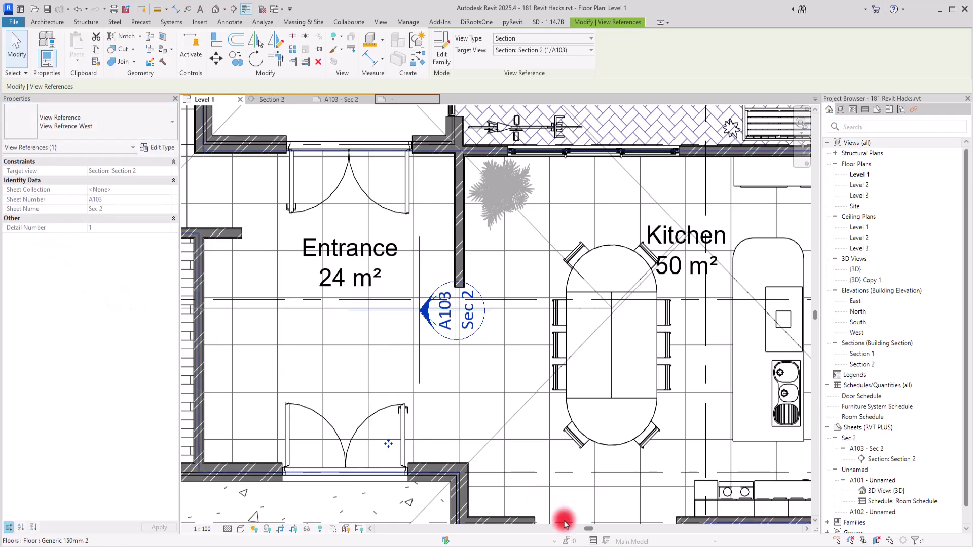
Step: Look over the view reference family files available for loading in New folder (3), and cancel without loading any
left_click(200, 22)
left_click(408, 60)
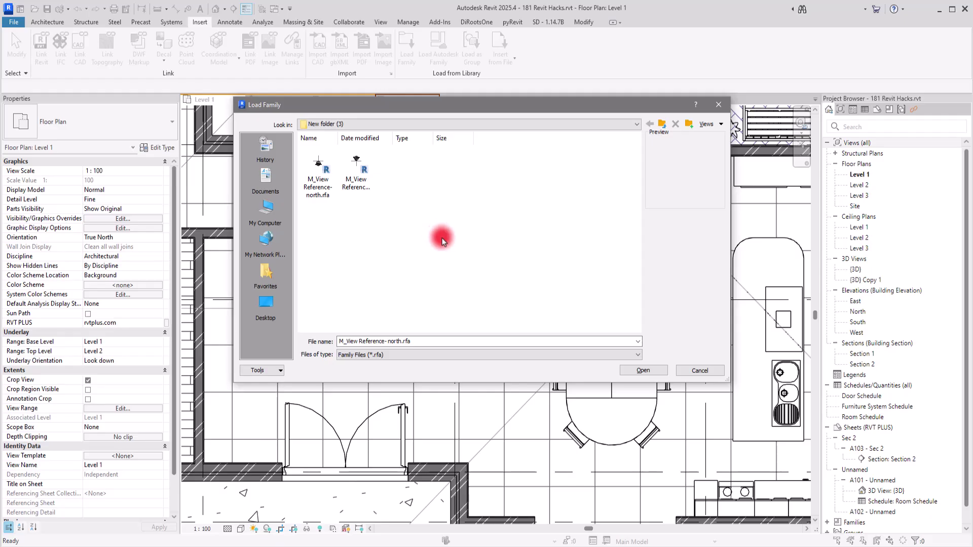
left_click(692, 372)
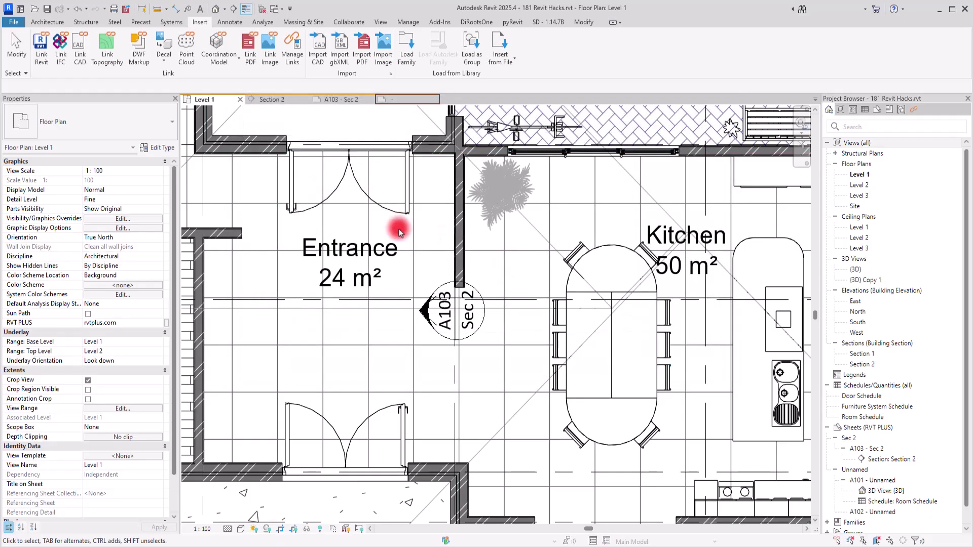